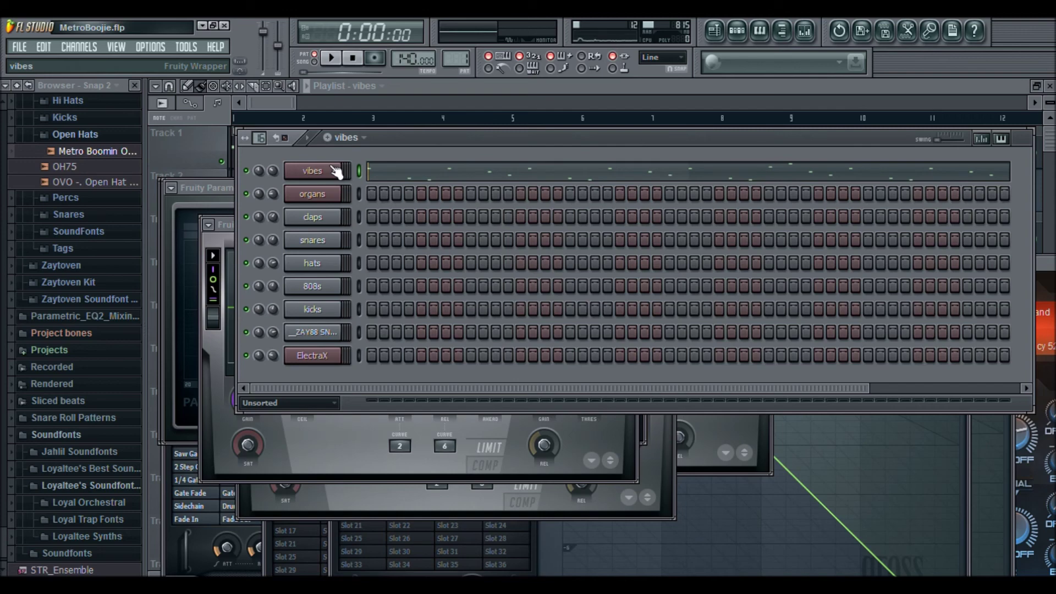
# Open the ElectraX instrument on the vibes channel, examine its preset, and return to the step sequencer.
pyautogui.click(314, 171)
pyautogui.moveTo(447, 215); pyautogui.dragTo(287, 166)
pyautogui.moveTo(413, 163); pyautogui.dragTo(417, 172)
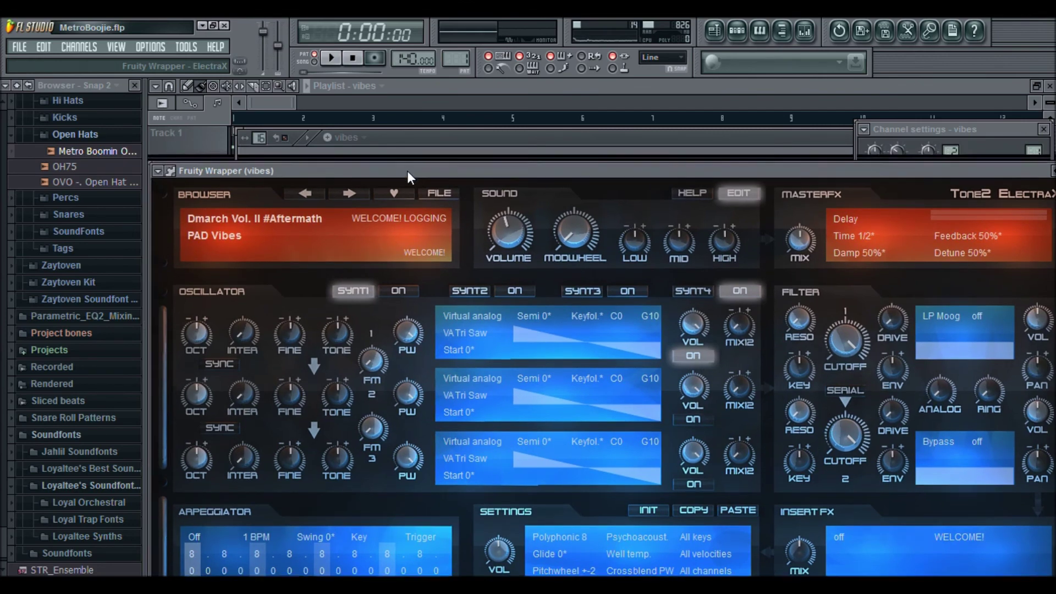
pyautogui.moveTo(329, 176); pyautogui.dragTo(300, 235)
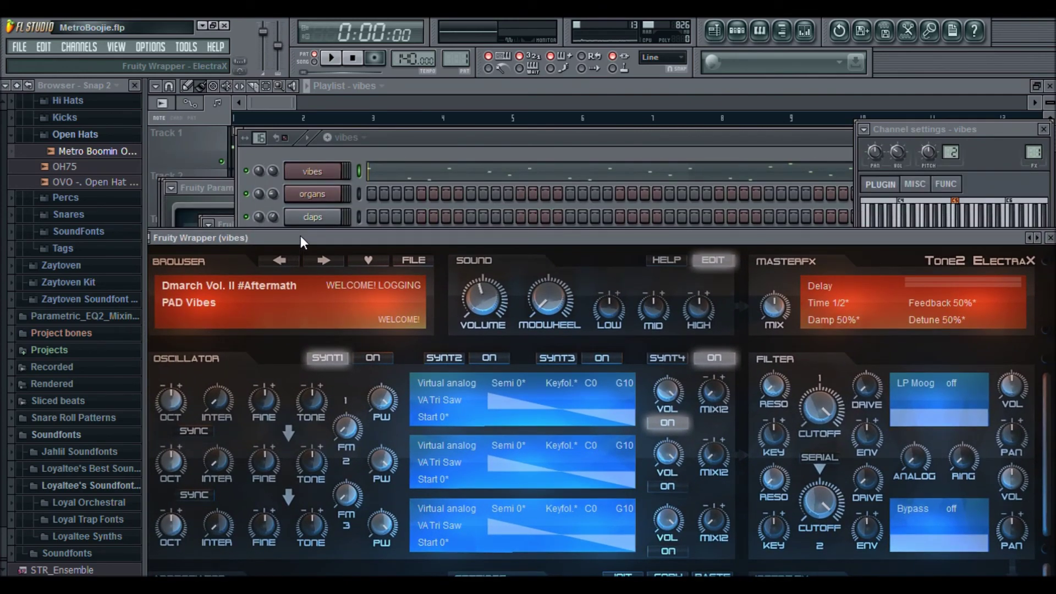
pyautogui.click(397, 139)
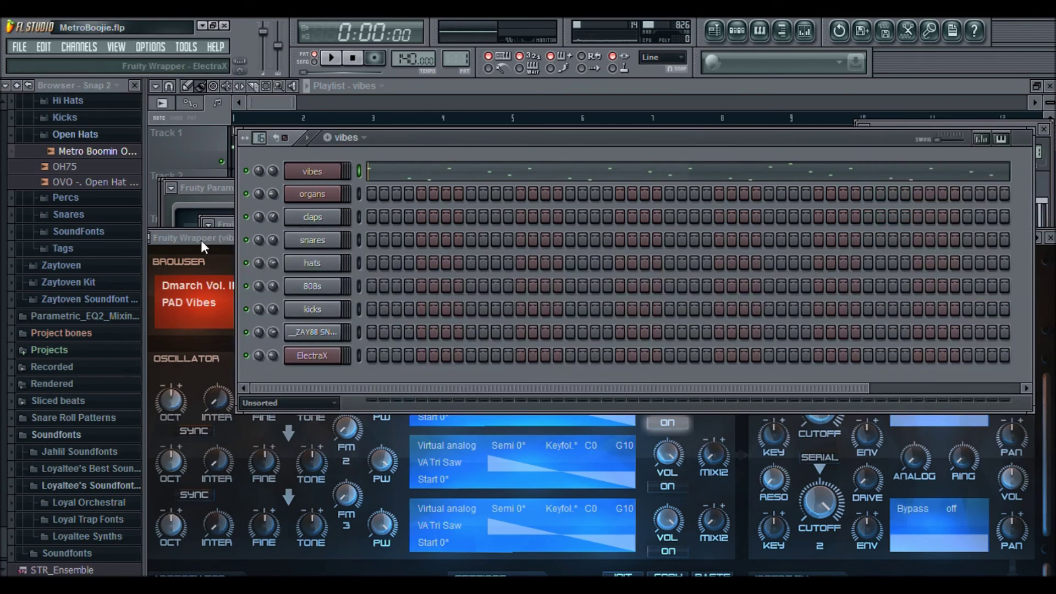
pyautogui.click(335, 171)
pyautogui.click(338, 171)
# Show the mixer and play the vibes pattern to hear it without the ElectraX track's effects.
pyautogui.moveTo(408, 143); pyautogui.dragTo(395, 163)
pyautogui.click(804, 31)
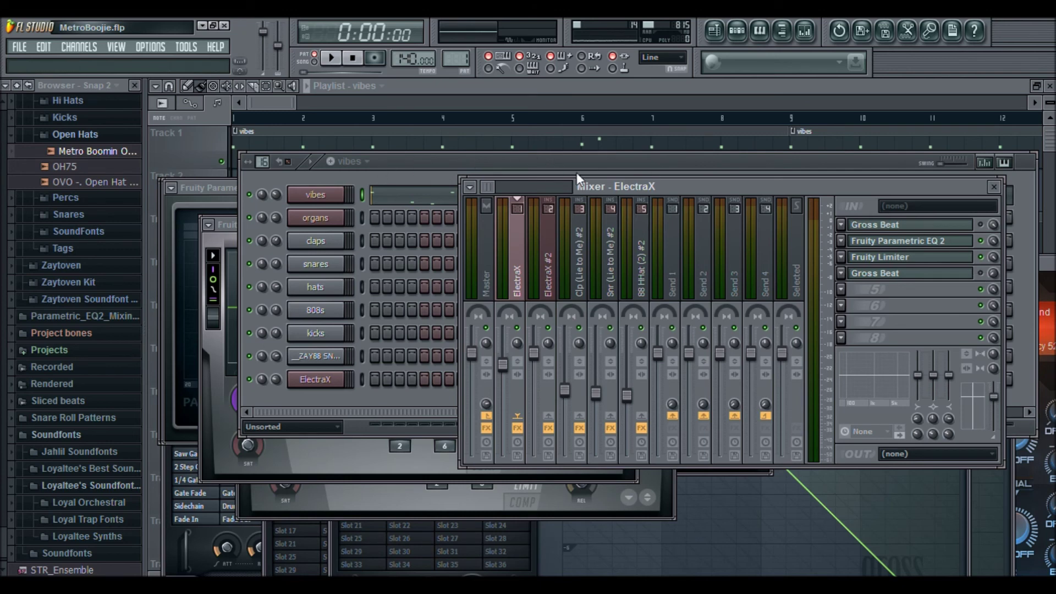
pyautogui.press('space')
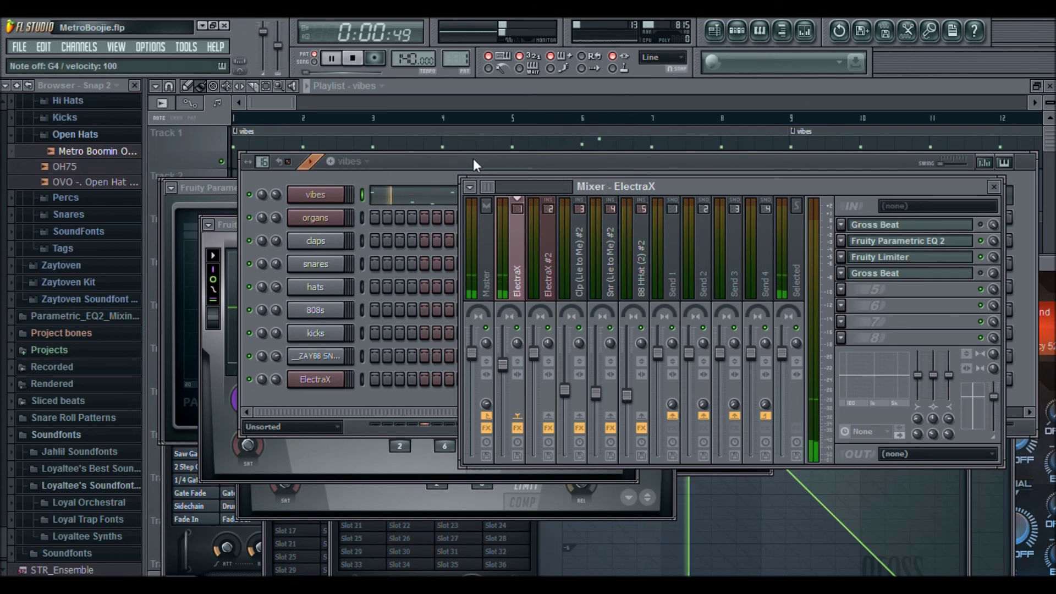
pyautogui.press('space')
pyautogui.press('space')
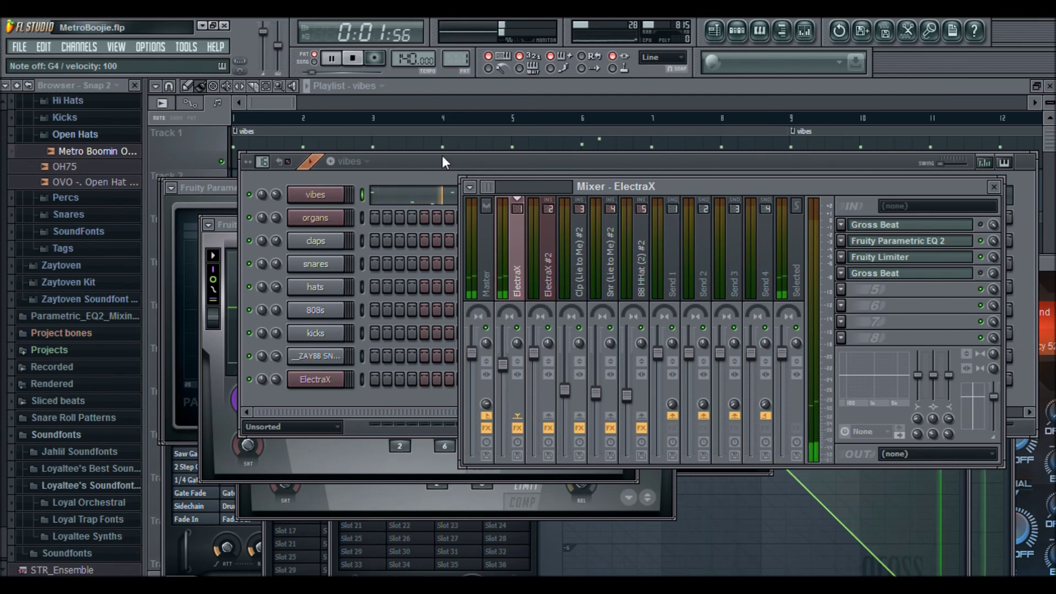
# View the vibes melody in the piano roll while it plays, and stop playback.
pyautogui.click(443, 157)
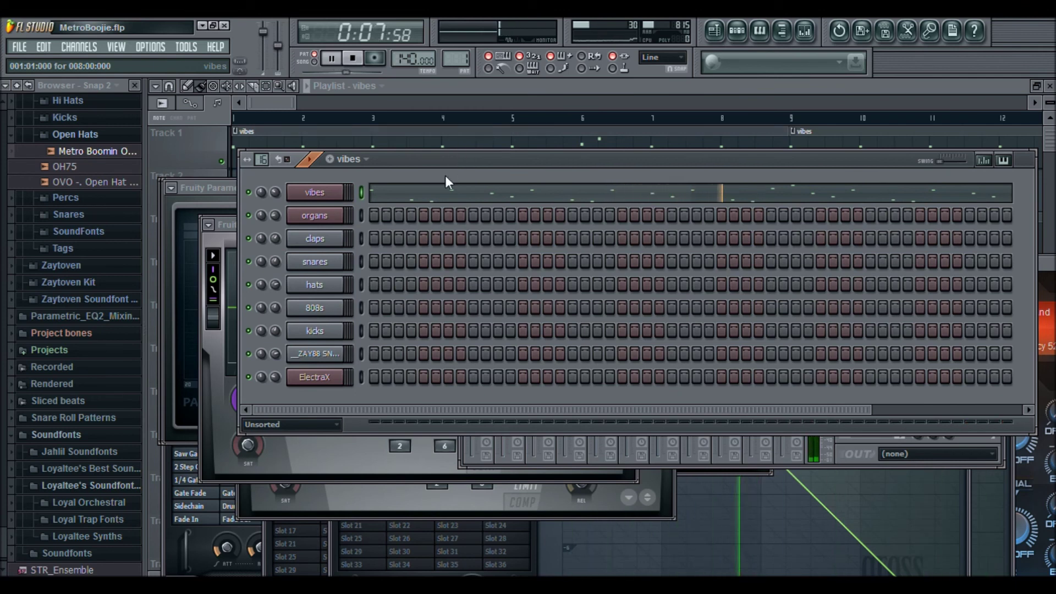
pyautogui.click(440, 197)
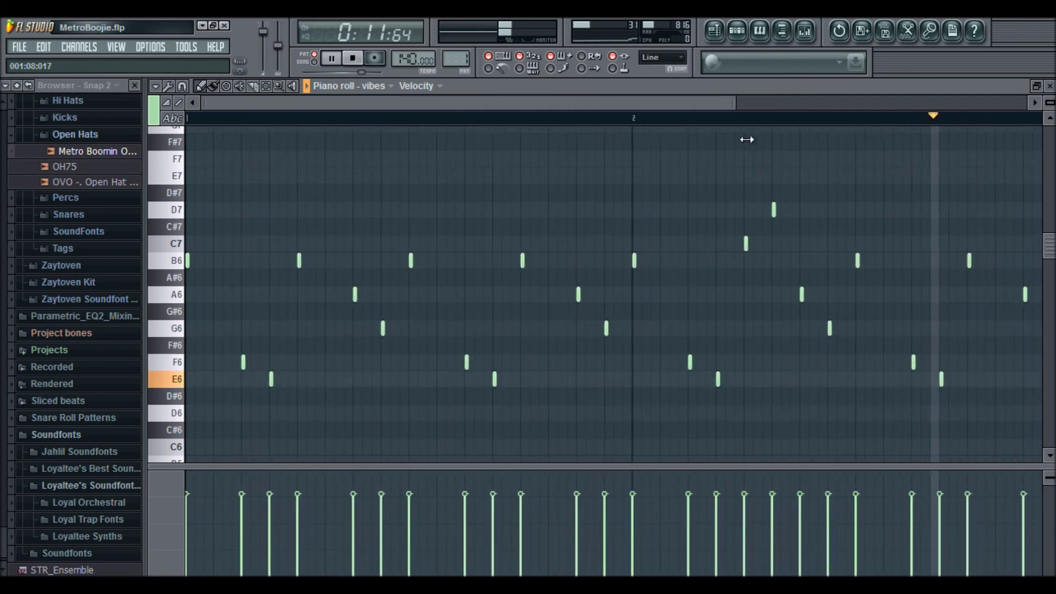
pyautogui.scroll(-2, 770, 142)
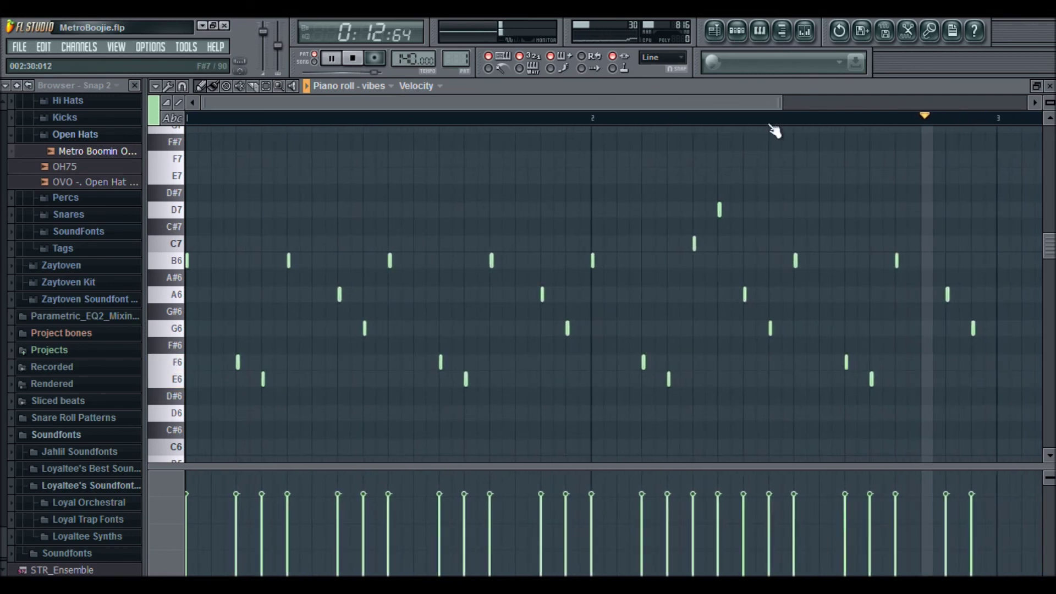
pyautogui.press('space')
# Enable all four effects on the ElectraX mixer track and open both of its Gross Beat instances.
pyautogui.click(805, 30)
pyautogui.click(980, 224)
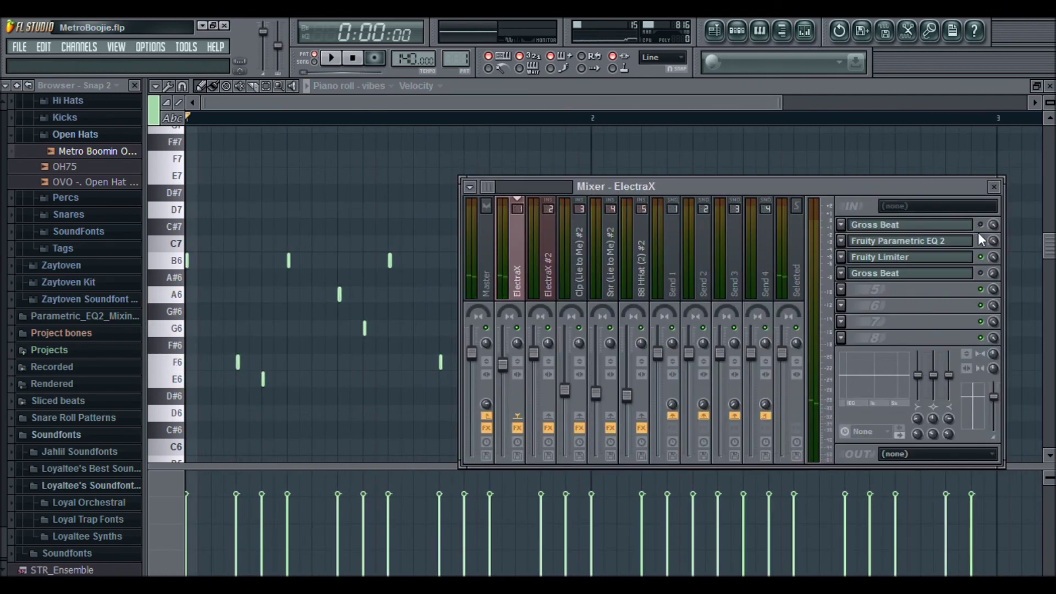
pyautogui.click(980, 274)
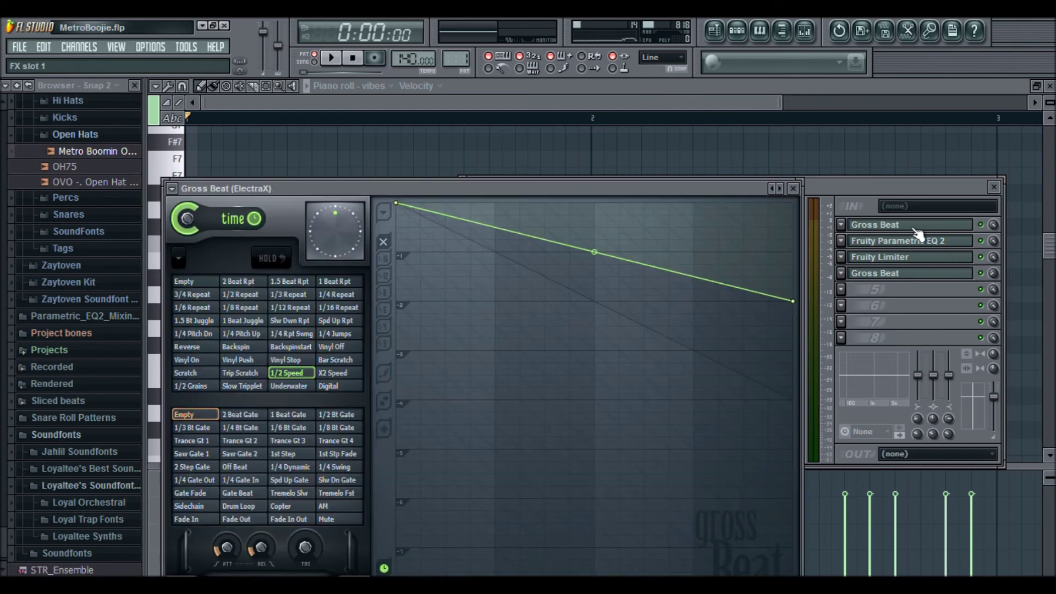
pyautogui.click(914, 227)
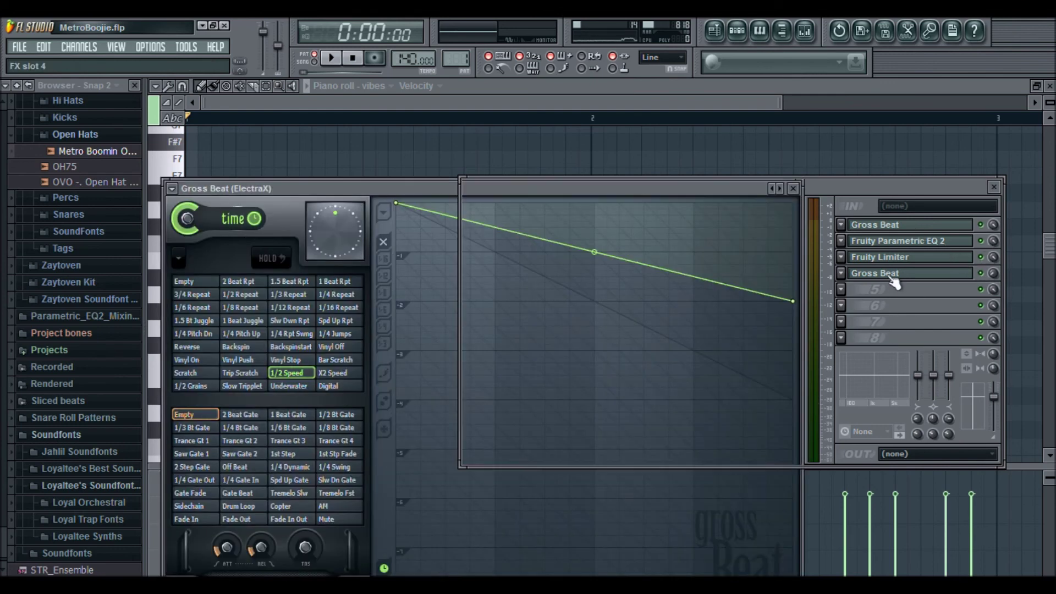
pyautogui.click(892, 278)
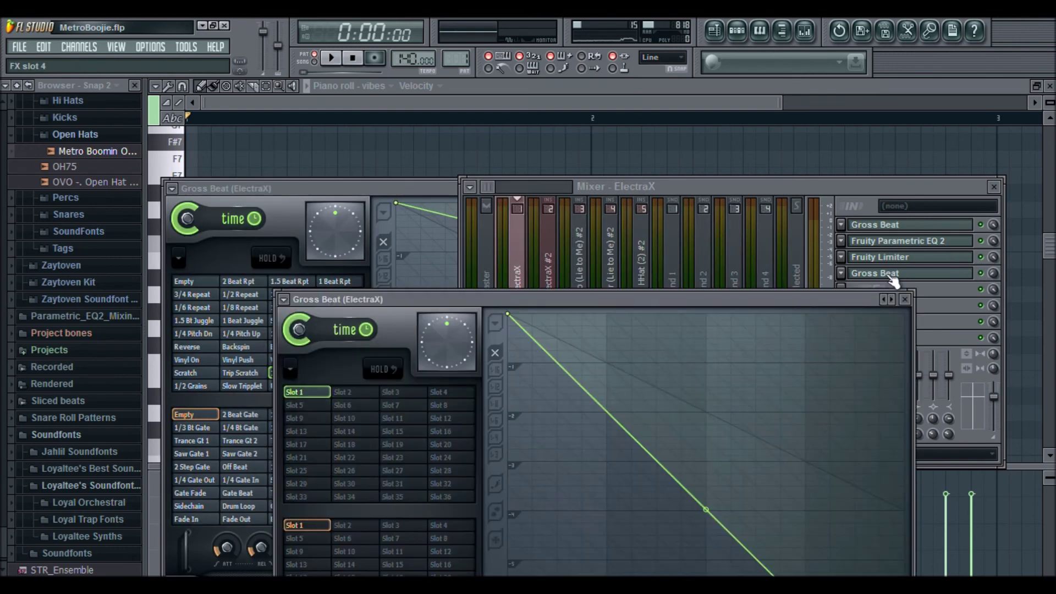
# Bring back the playlist and step sequencer, and play the vibes pattern through its effects.
pyautogui.click(809, 33)
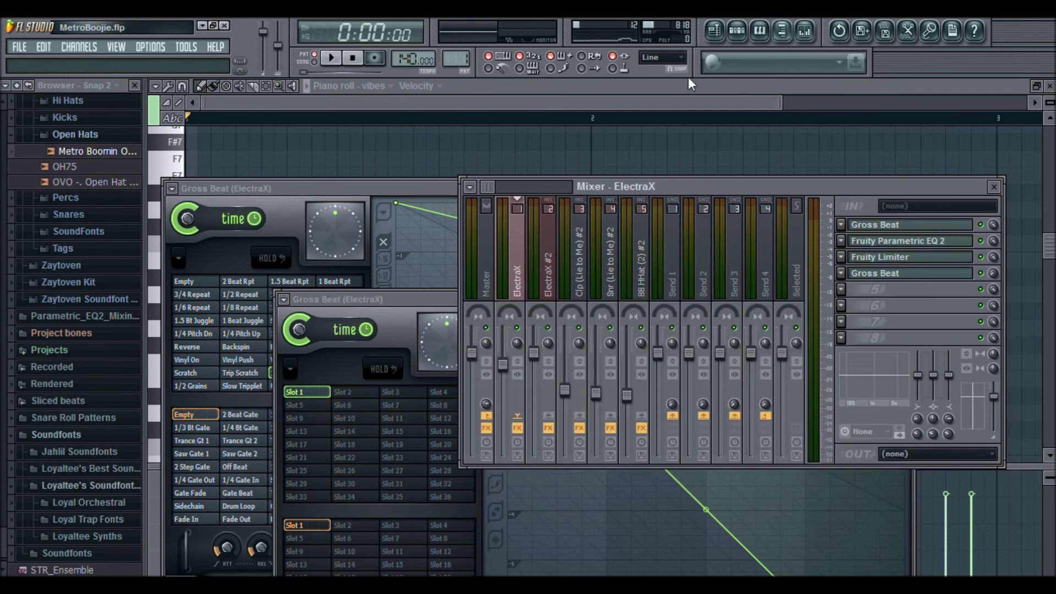
pyautogui.click(715, 33)
pyautogui.click(737, 31)
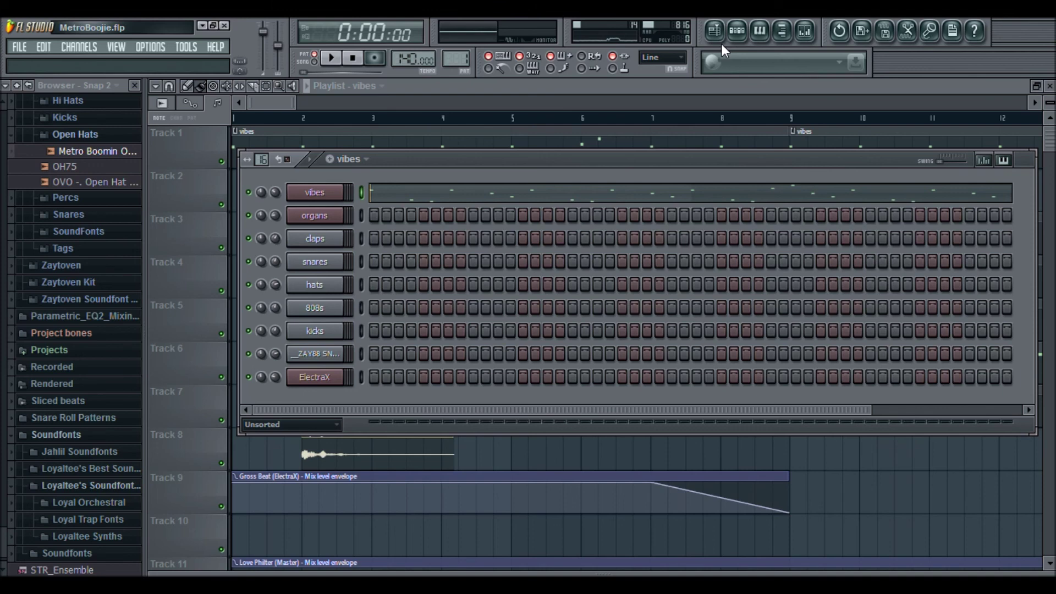
pyautogui.moveTo(381, 164); pyautogui.dragTo(381, 159)
pyautogui.press('space')
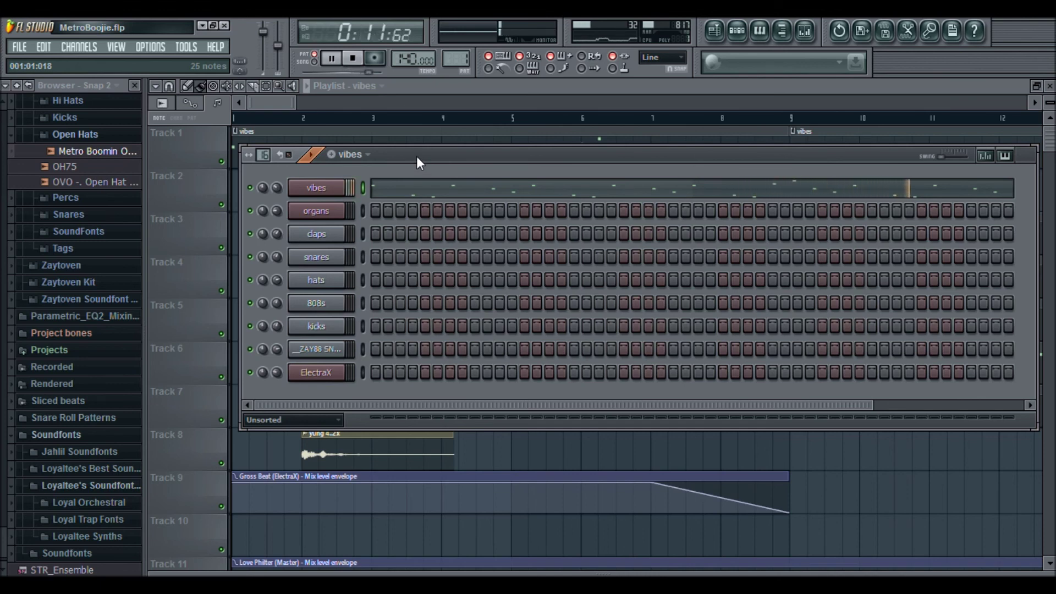
pyautogui.press('space')
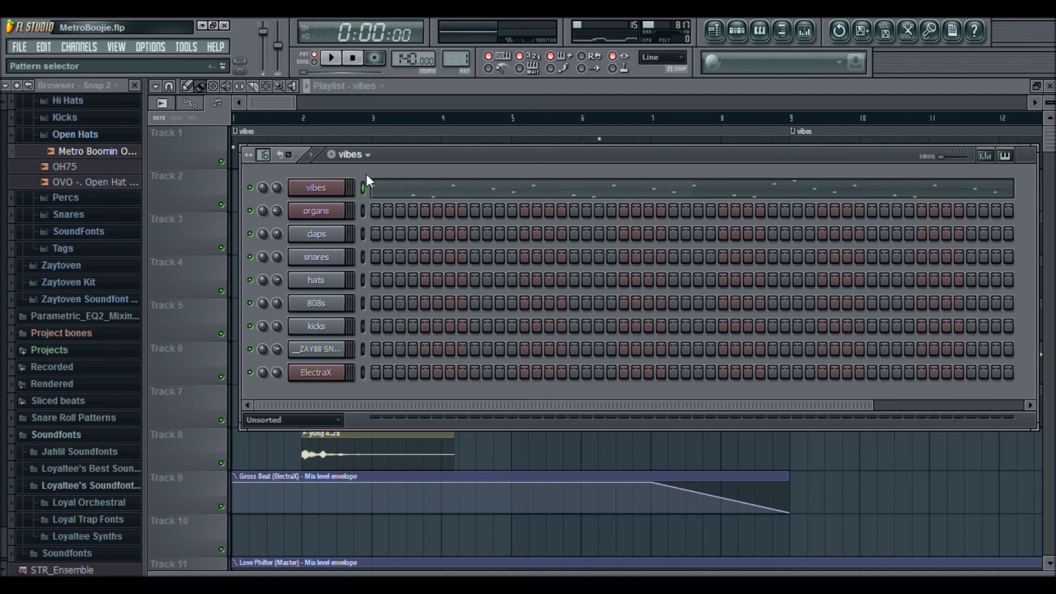
# Switch to the organs pattern and open the Fruity Parametric EQ 2 on the ElectraX mixer track.
pyautogui.press('KP_Add')
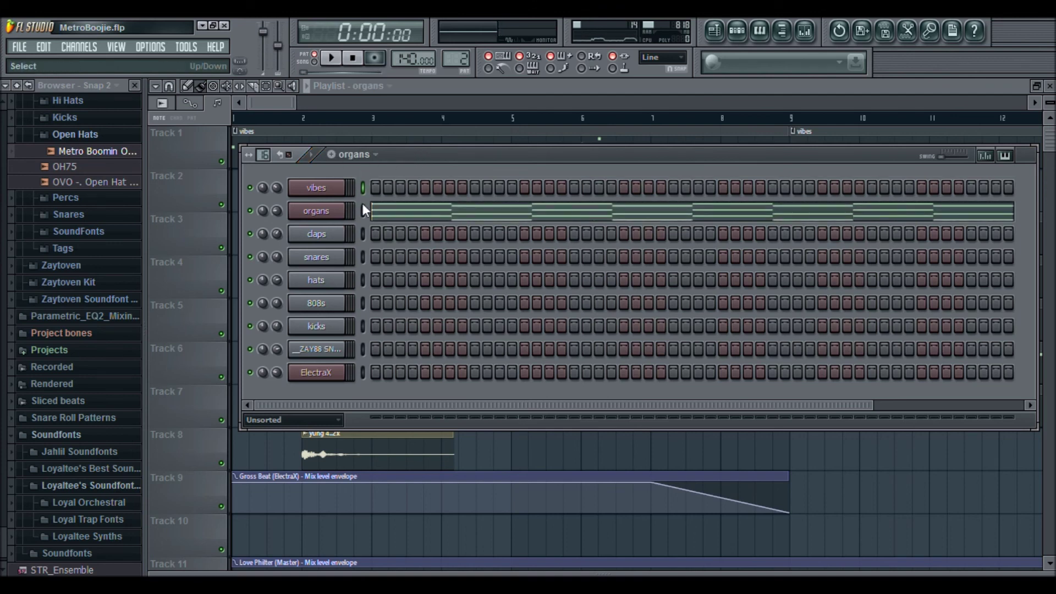
pyautogui.click(805, 31)
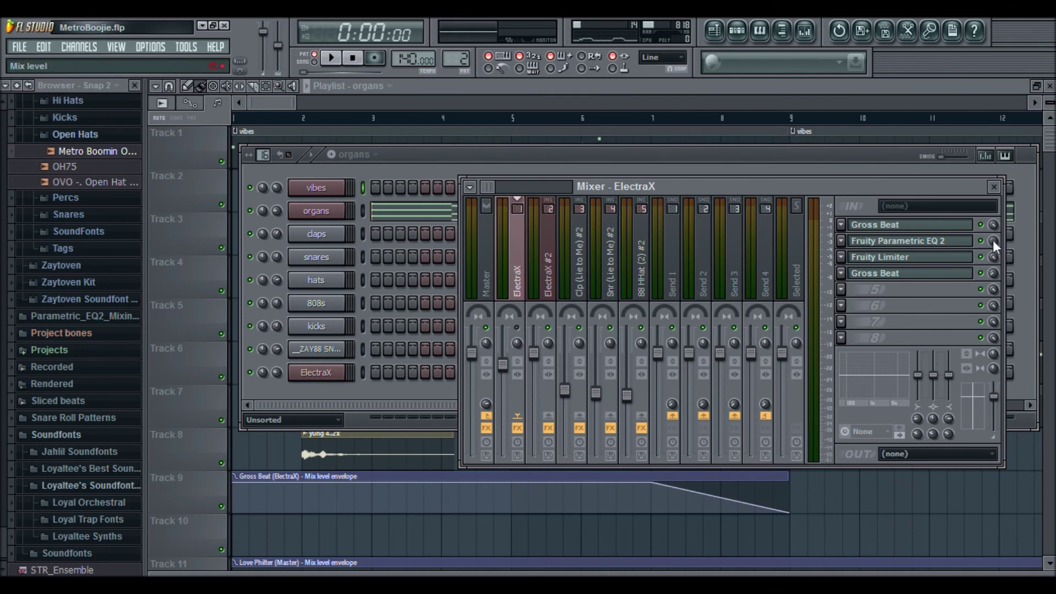
pyautogui.click(938, 250)
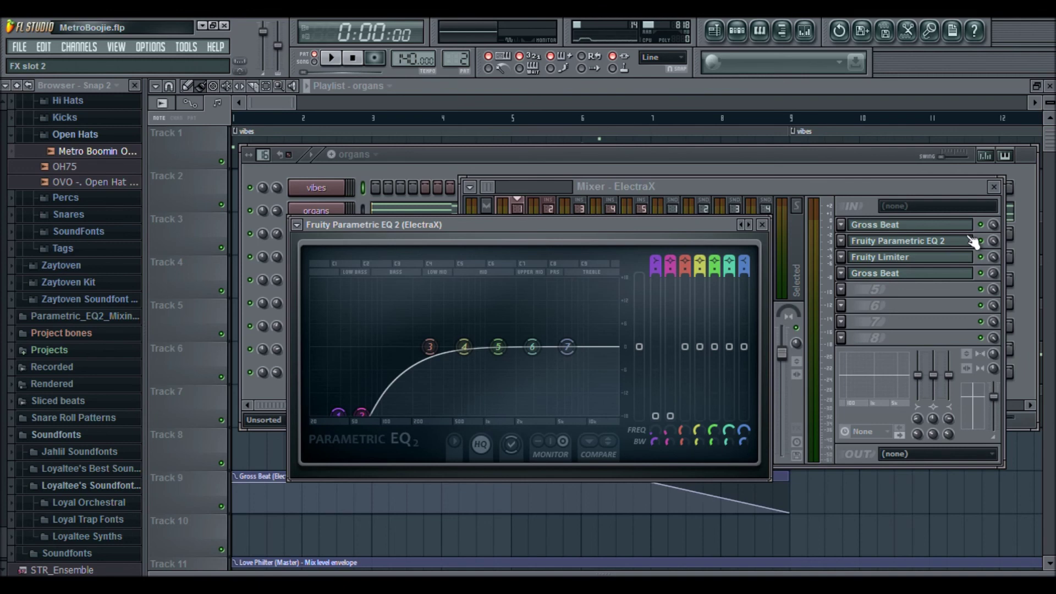
pyautogui.moveTo(505, 218); pyautogui.dragTo(558, 306)
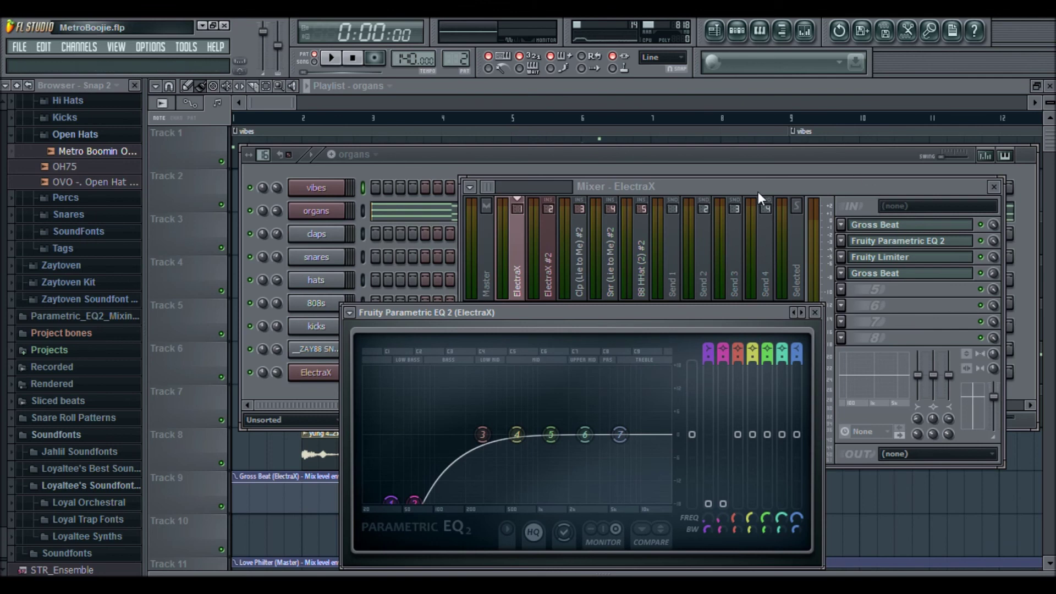
# Play the organs pattern and examine its chords in the piano roll across both bars.
pyautogui.press('space')
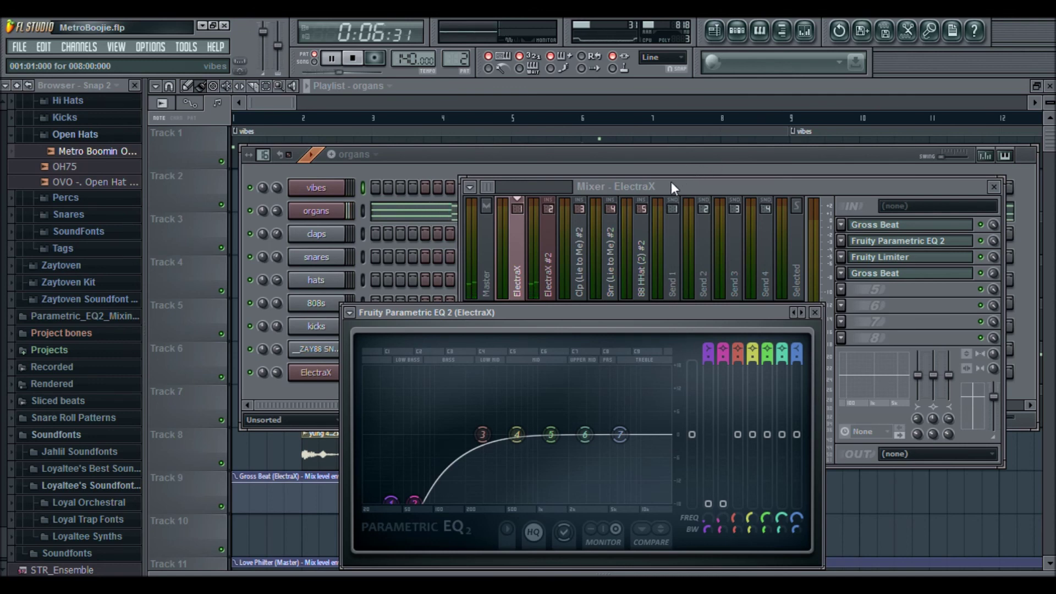
pyautogui.click(432, 216)
pyautogui.moveTo(407, 110); pyautogui.dragTo(801, 118)
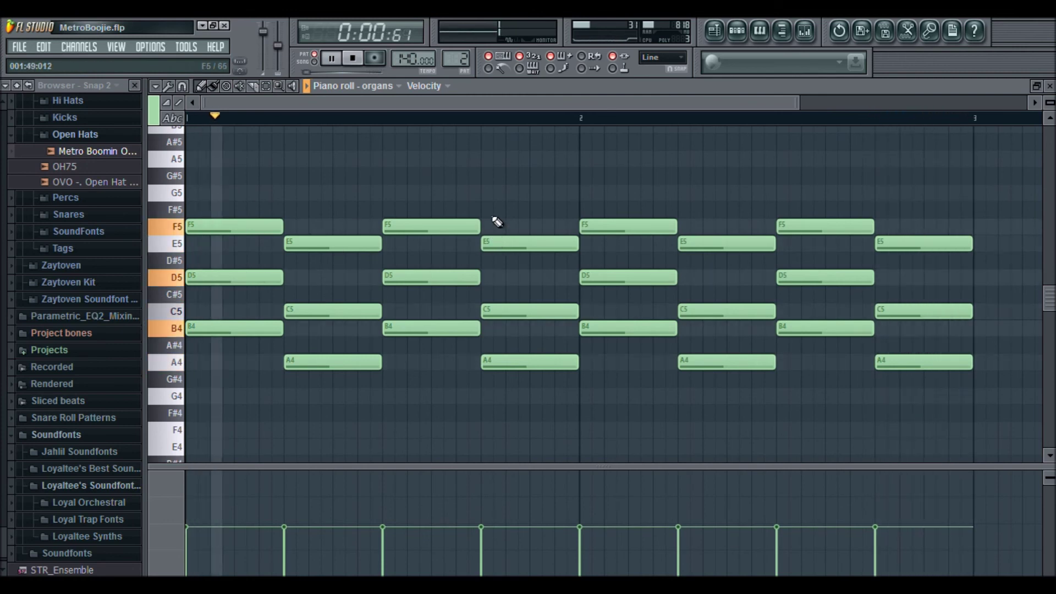
pyautogui.press('space')
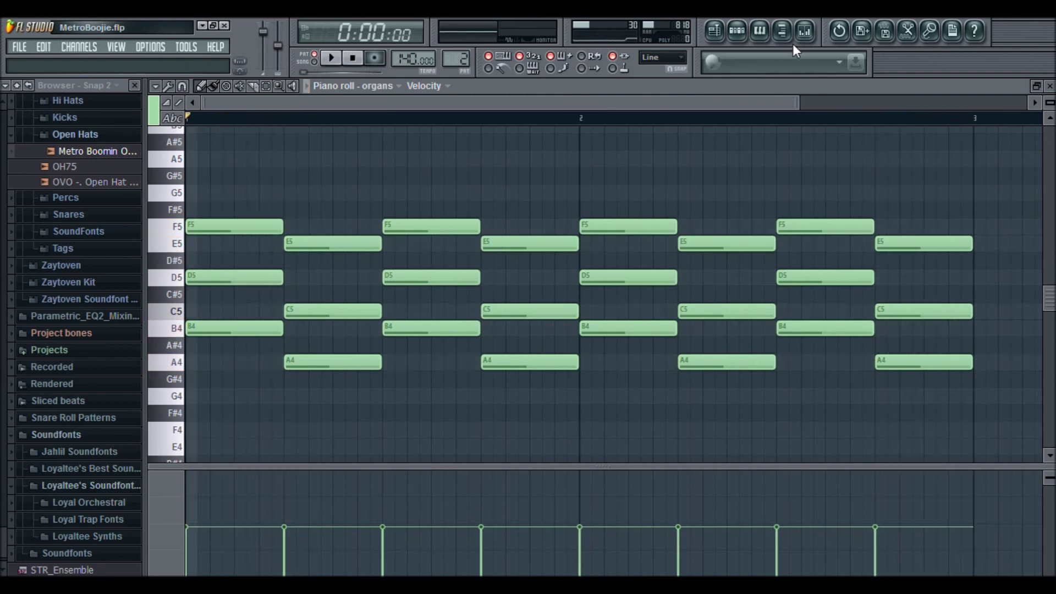
# Bypass the effects on the ElectraX mixer track and return to the organs piano roll.
pyautogui.click(804, 31)
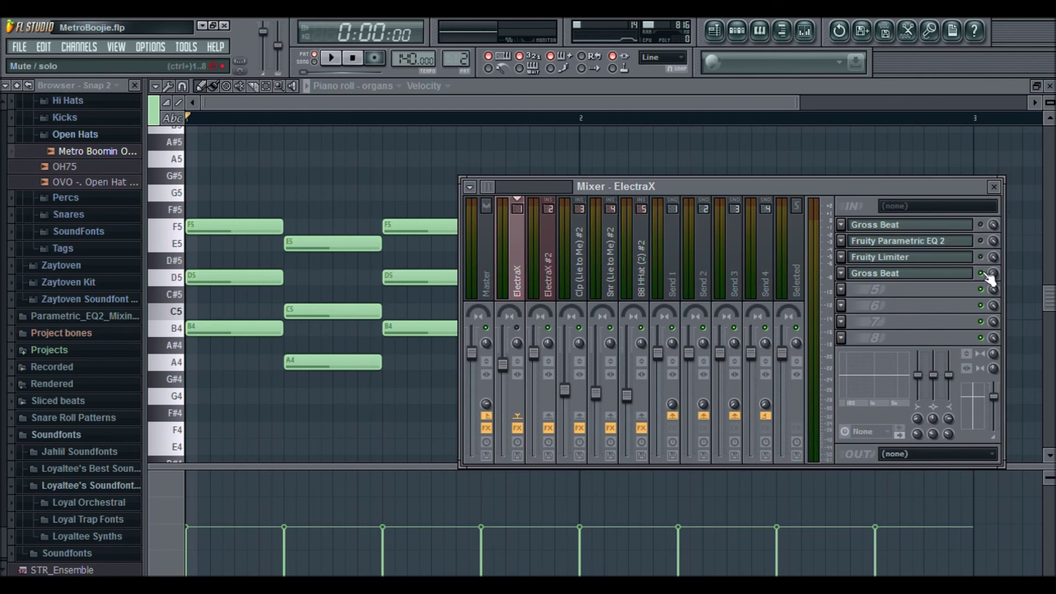
pyautogui.press('F9')
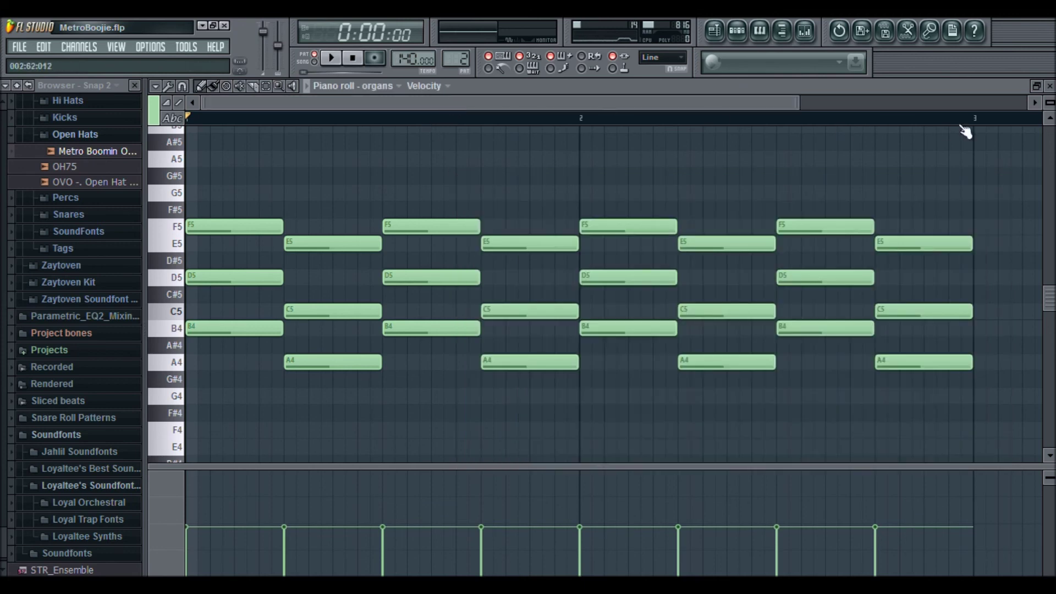
pyautogui.moveTo(802, 96); pyautogui.dragTo(878, 92)
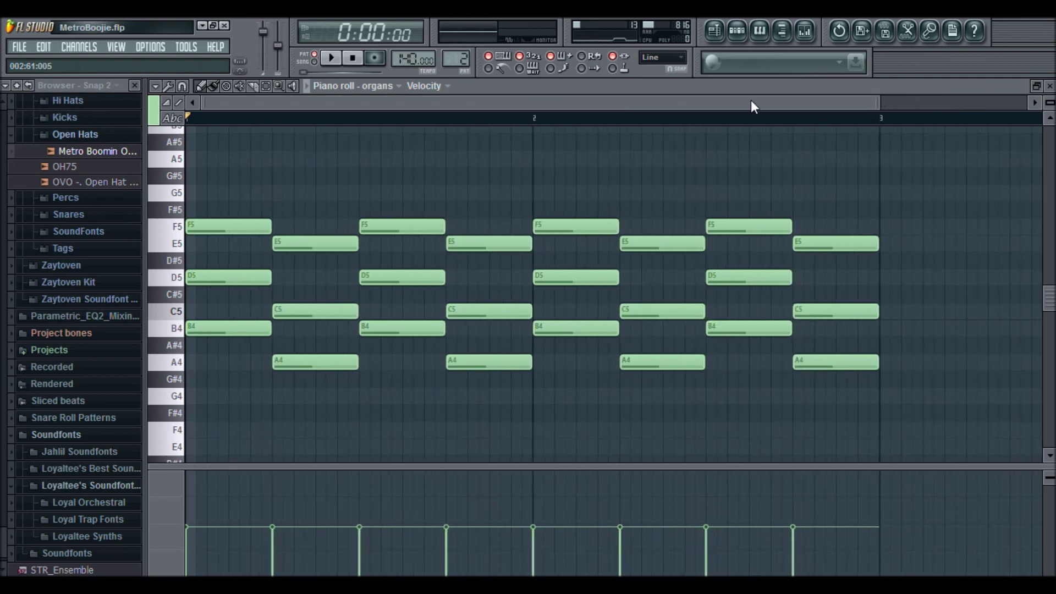
# Bypass all five effects on the ElectraX #2 mixer track and play the organs pattern dry.
pyautogui.press('space')
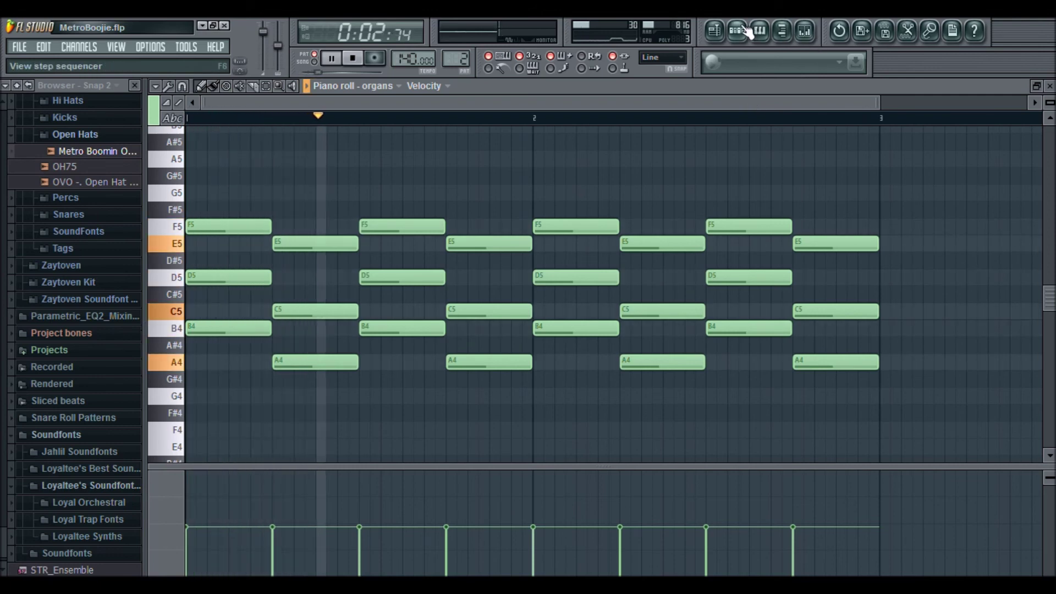
pyautogui.click(804, 31)
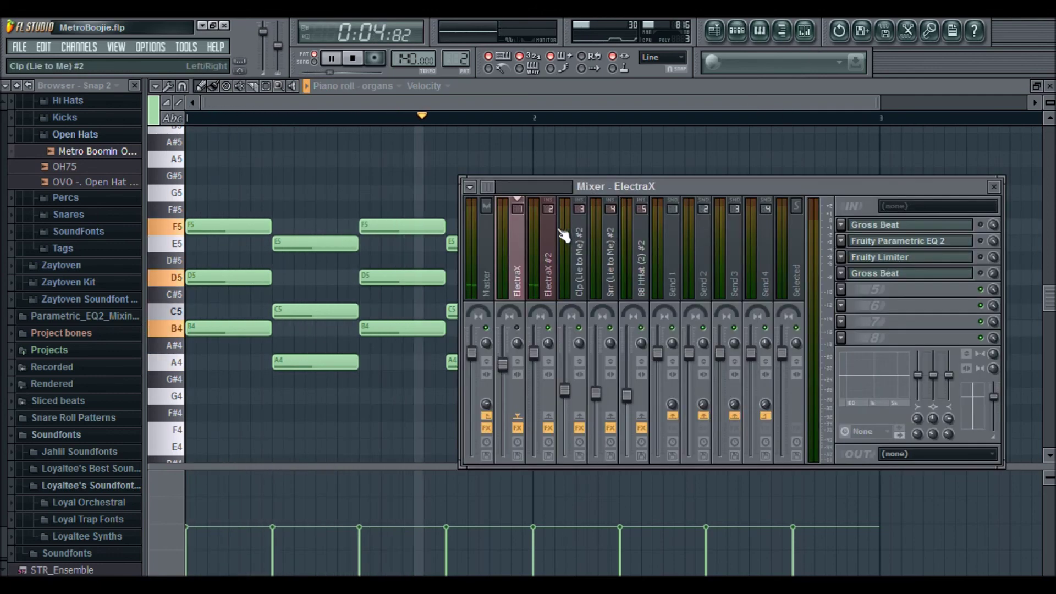
pyautogui.press('space')
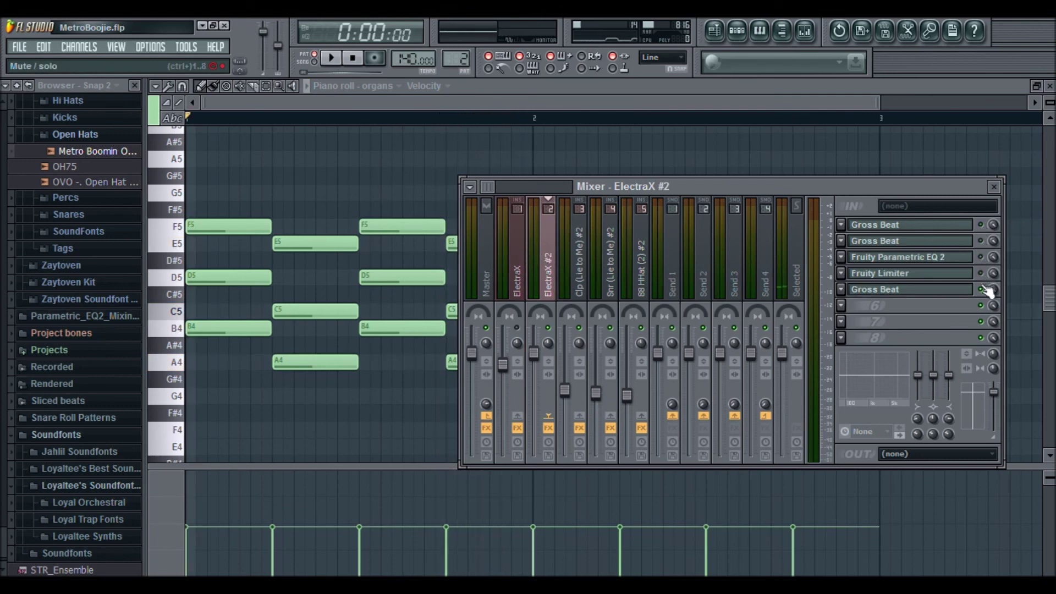
pyautogui.press('space')
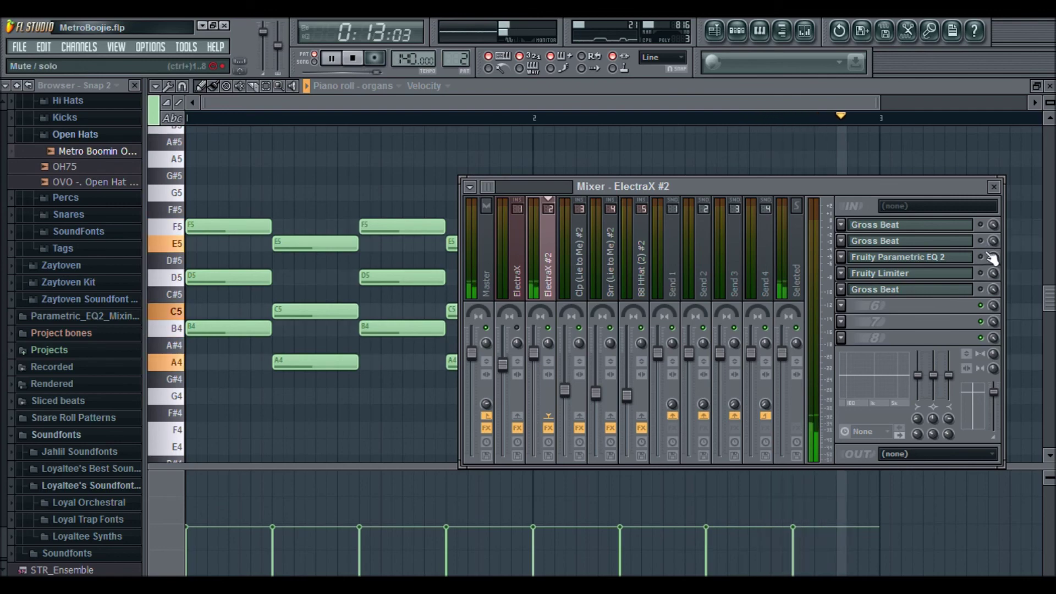
# Stop playback with the four ElectraX track effects enabled again, and toggle the pattern/song playback mode.
pyautogui.click(737, 31)
pyautogui.click(749, 39)
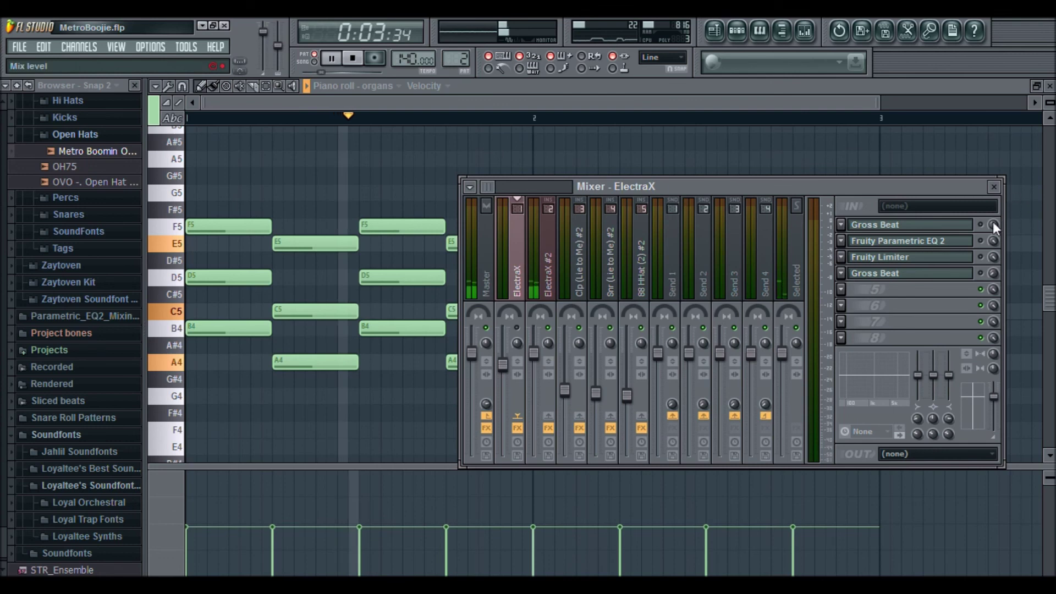
pyautogui.press('space')
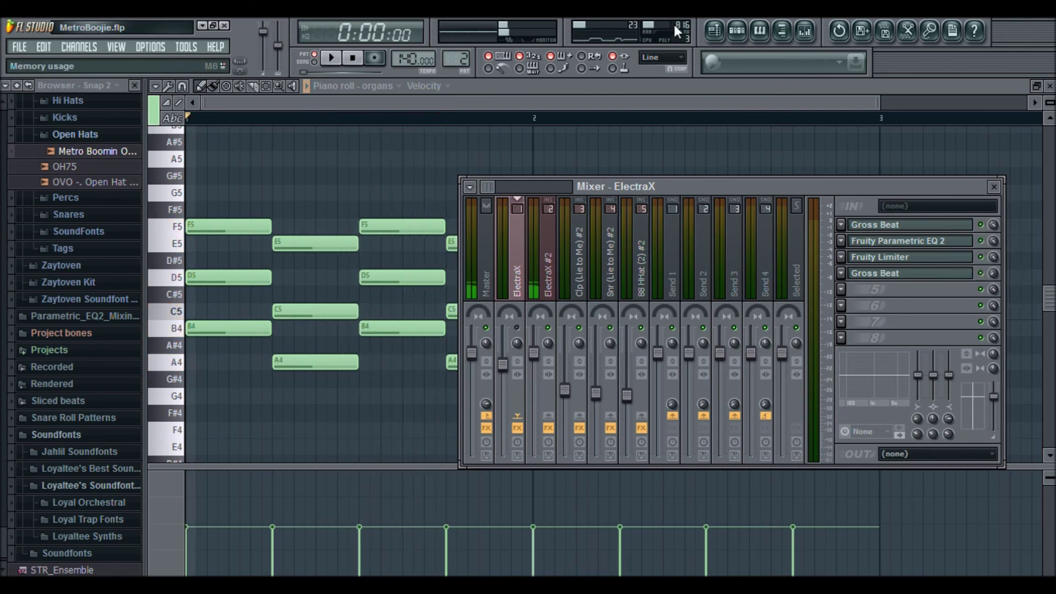
pyautogui.click(737, 31)
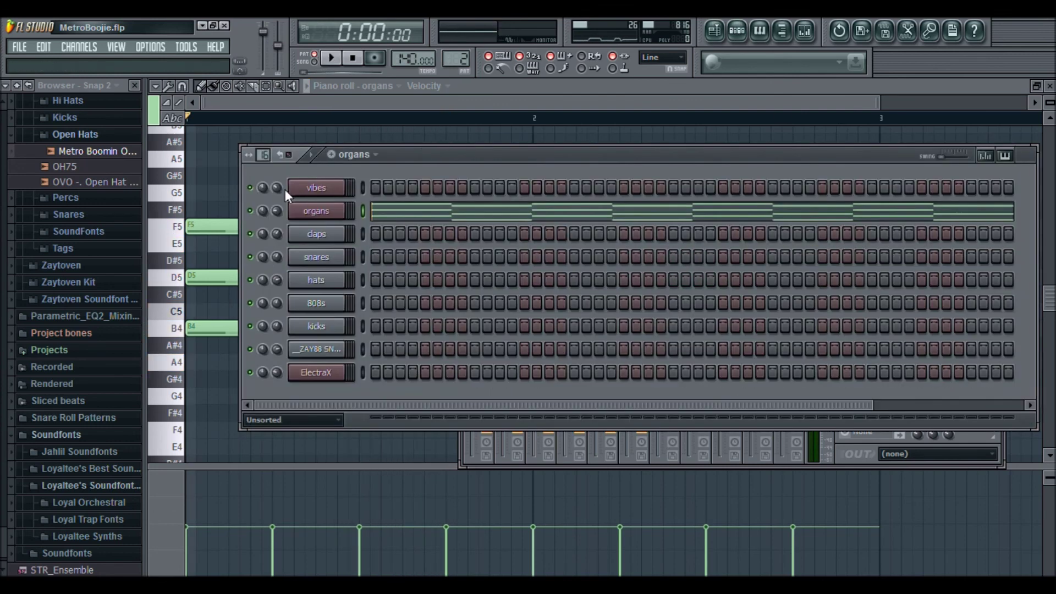
pyautogui.click(316, 65)
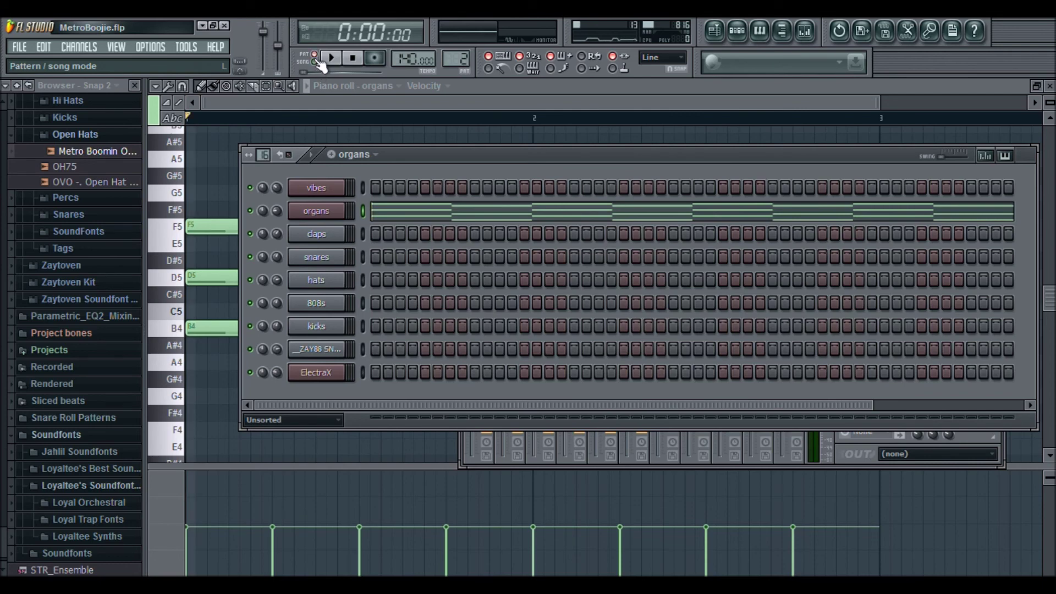
# Place an organs pattern clip at bar 1 on Track 2 of the playlist.
pyautogui.click(738, 39)
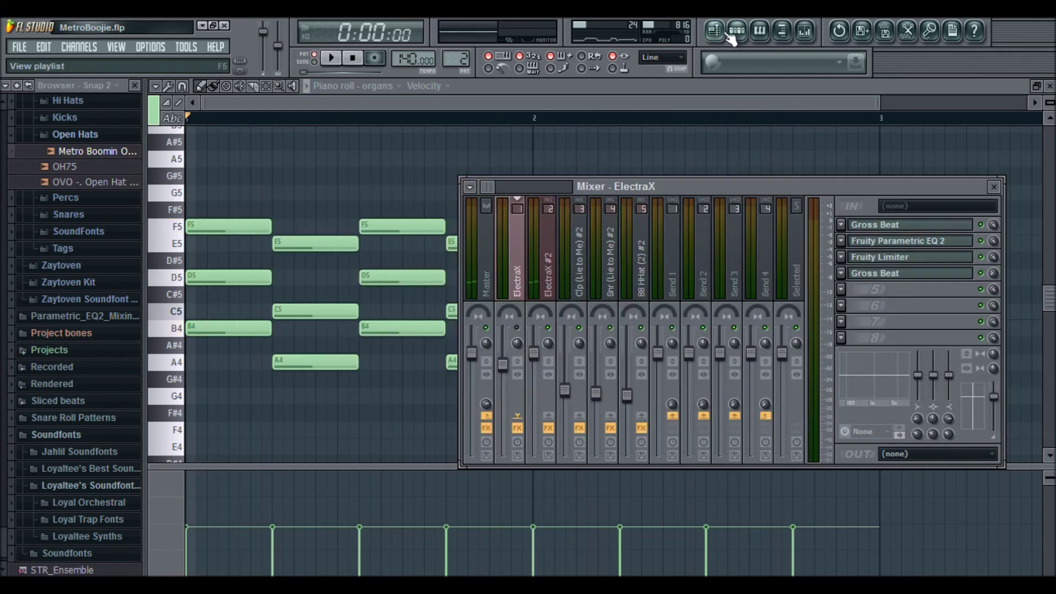
pyautogui.click(714, 32)
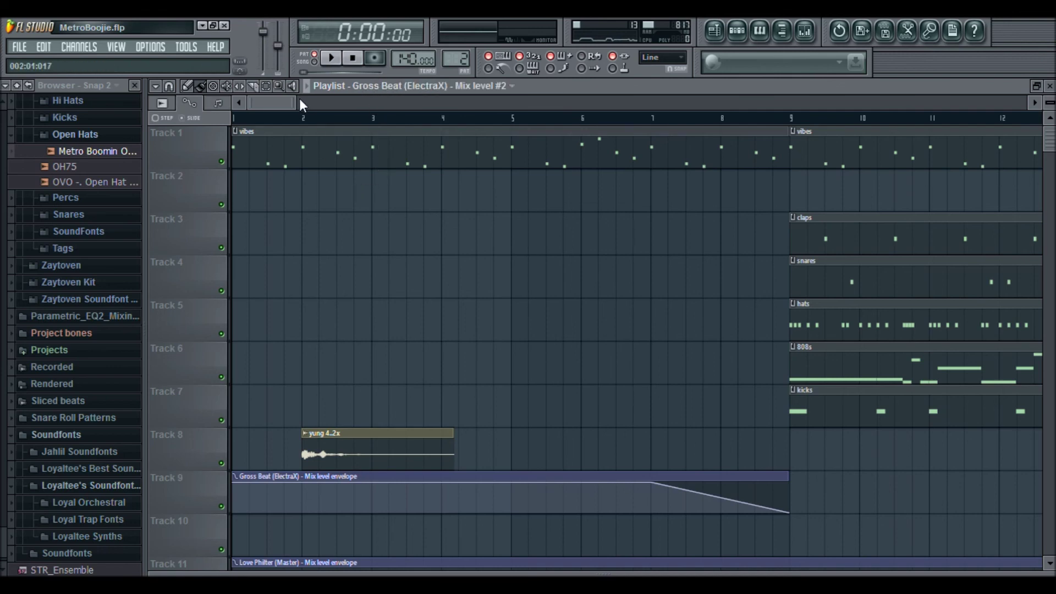
pyautogui.moveTo(296, 103); pyautogui.dragTo(567, 103)
pyautogui.click(492, 192)
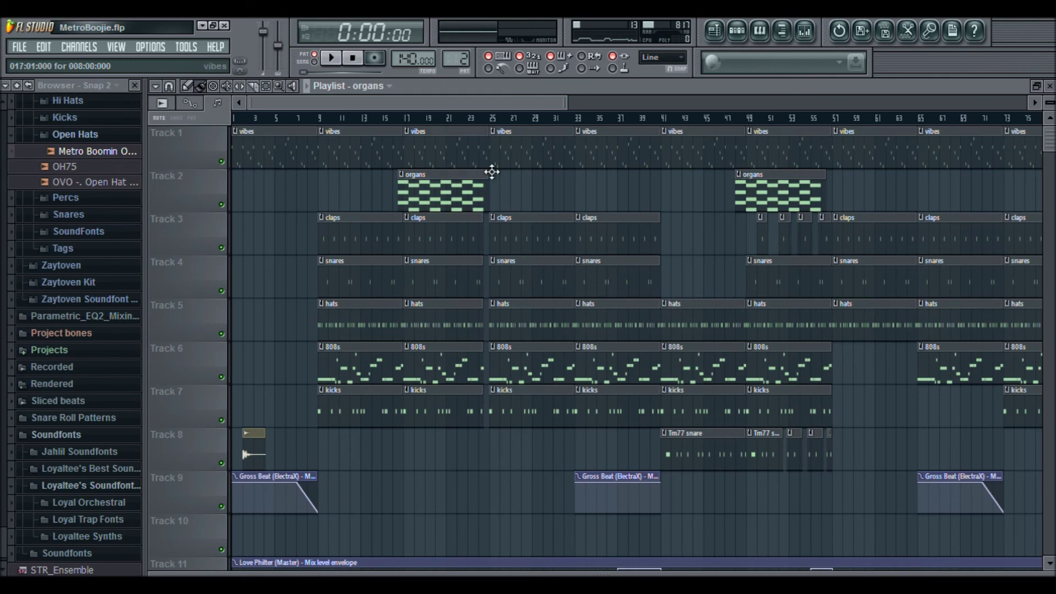
pyautogui.moveTo(258, 189); pyautogui.dragTo(218, 189)
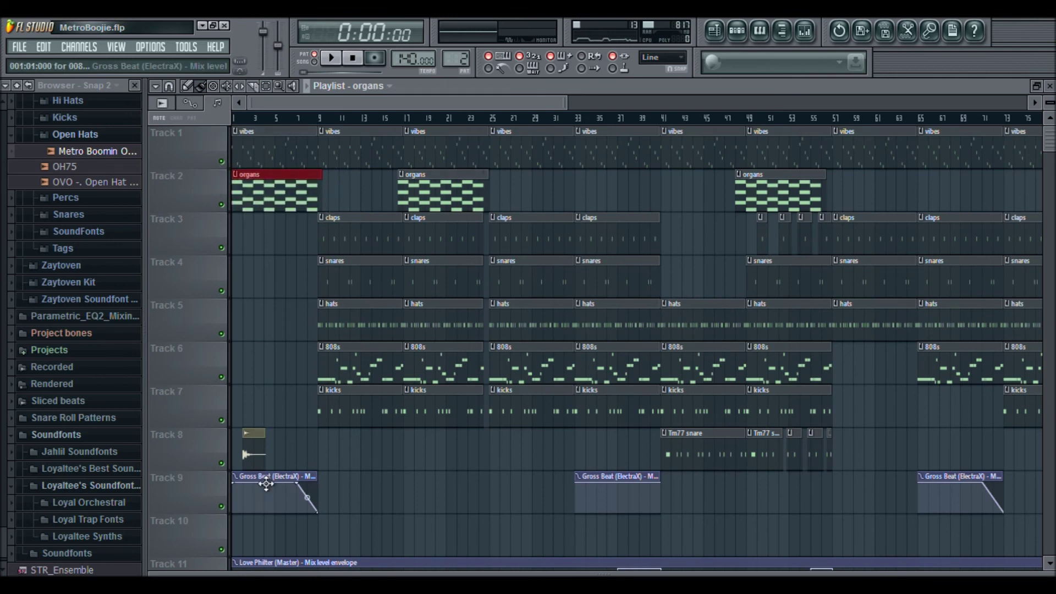
# Mute playlist Track 8, keep Track 9 active, and play the arrangement from bar 1 in song mode.
pyautogui.click(222, 463)
pyautogui.click(222, 506)
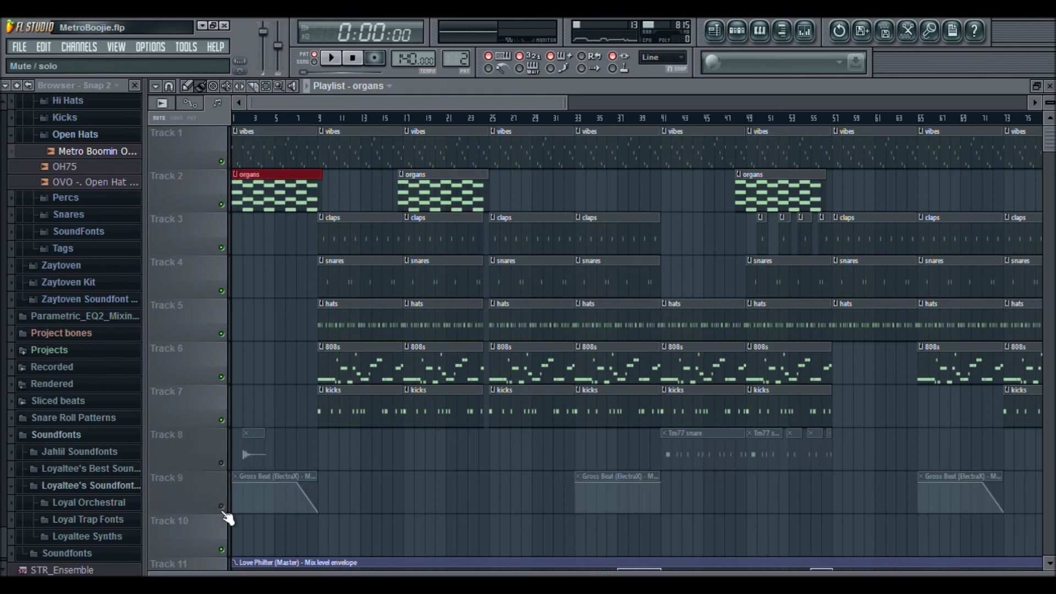
pyautogui.click(221, 506)
pyautogui.scroll(-3, 223, 502)
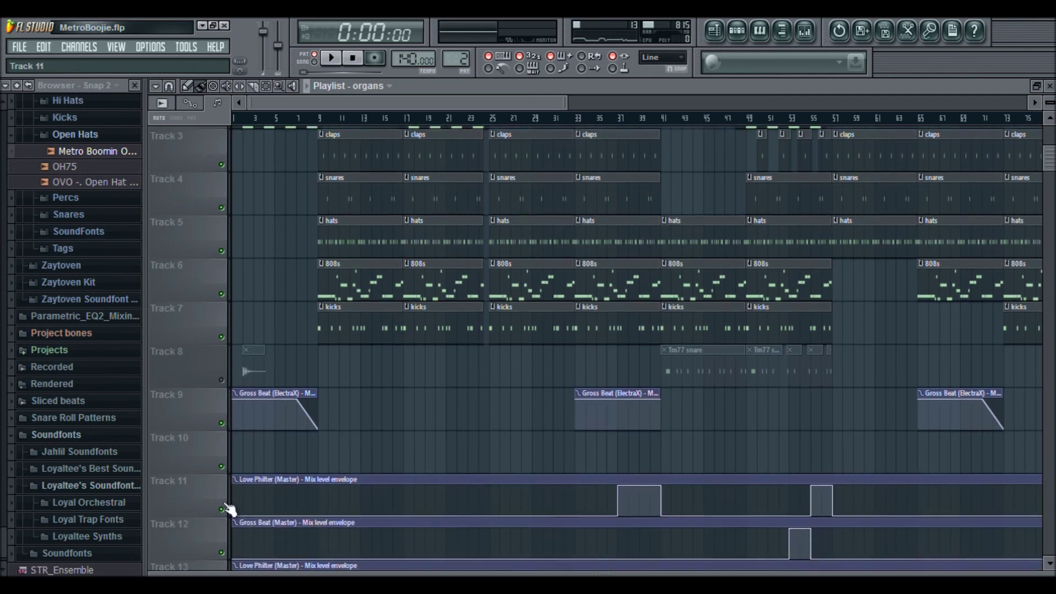
pyautogui.scroll(3, 223, 501)
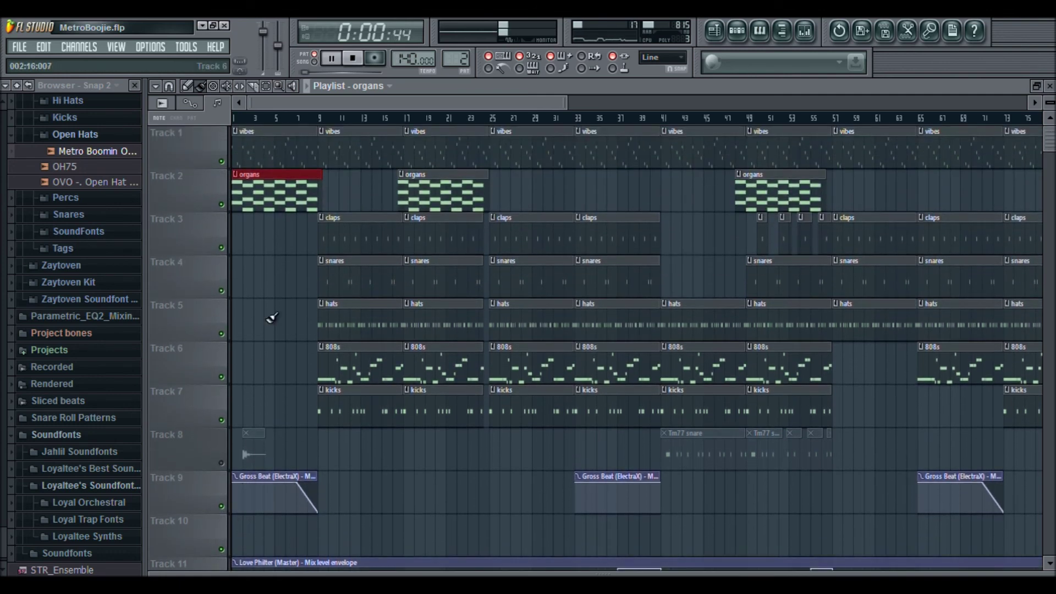
pyautogui.click(331, 58)
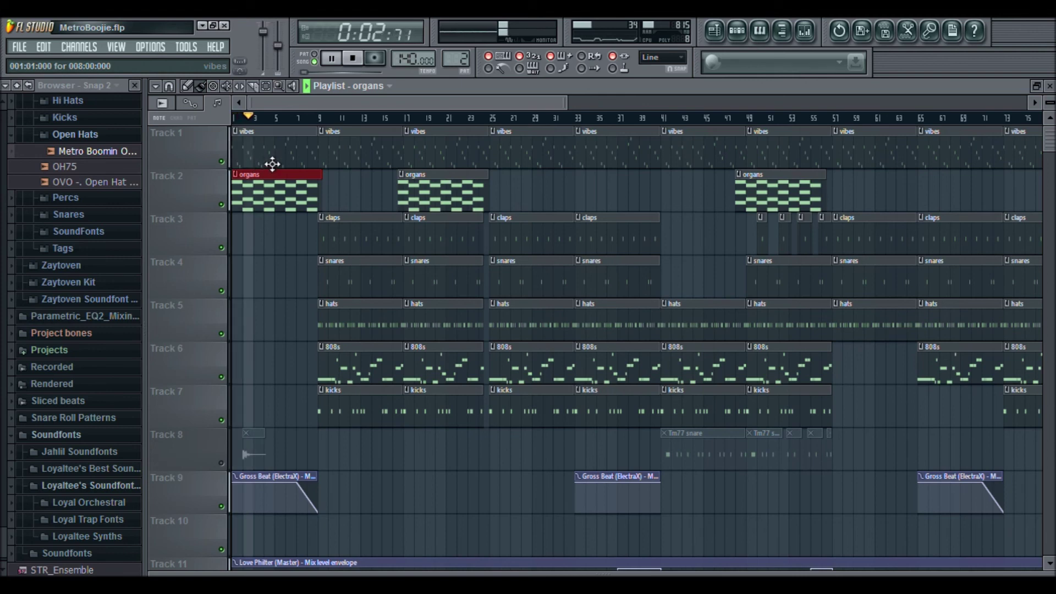
# Play the layered vibes and organs intro with the mixer open, and view the effects on the ElectraX #2 track.
pyautogui.click(805, 30)
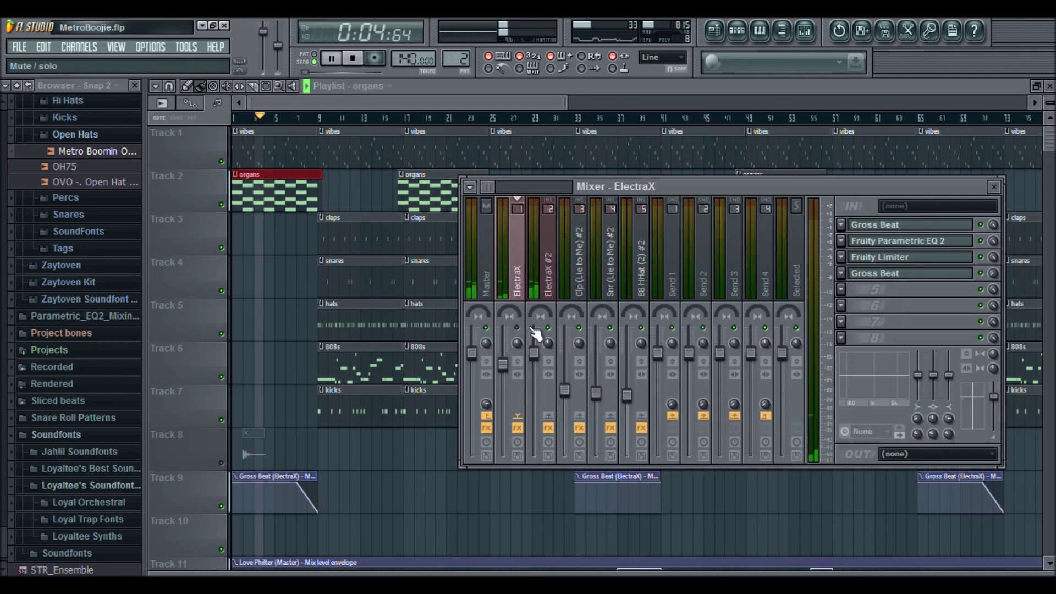
pyautogui.press('space')
pyautogui.press('space')
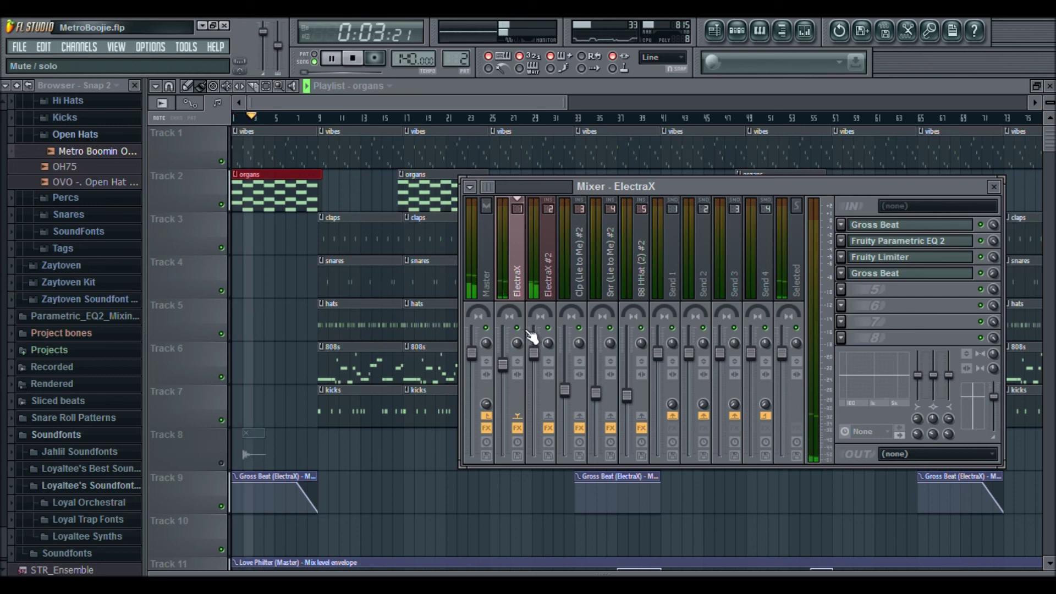
pyautogui.press('space')
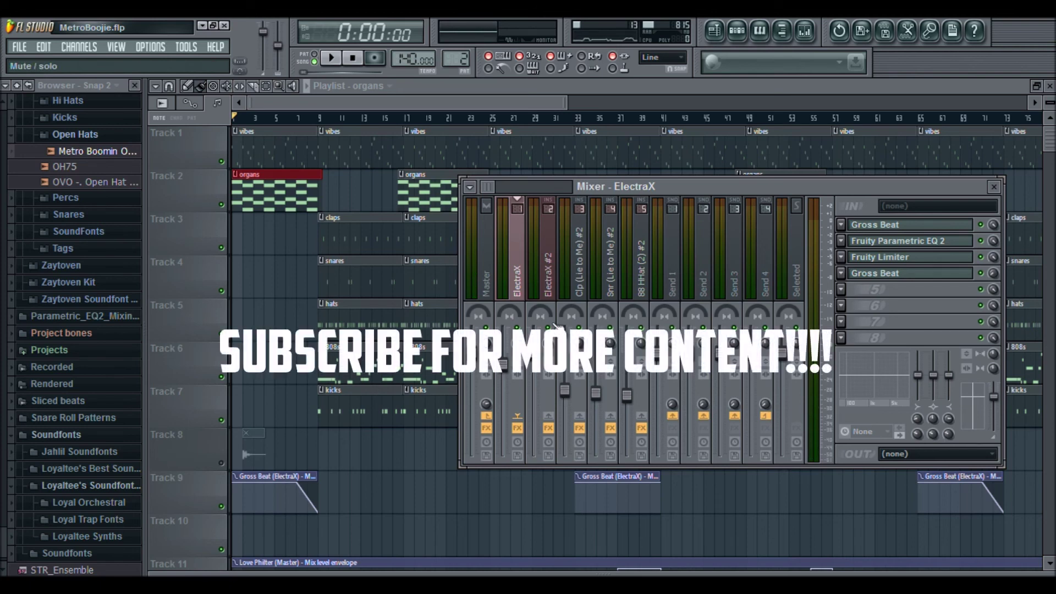
pyautogui.click(556, 278)
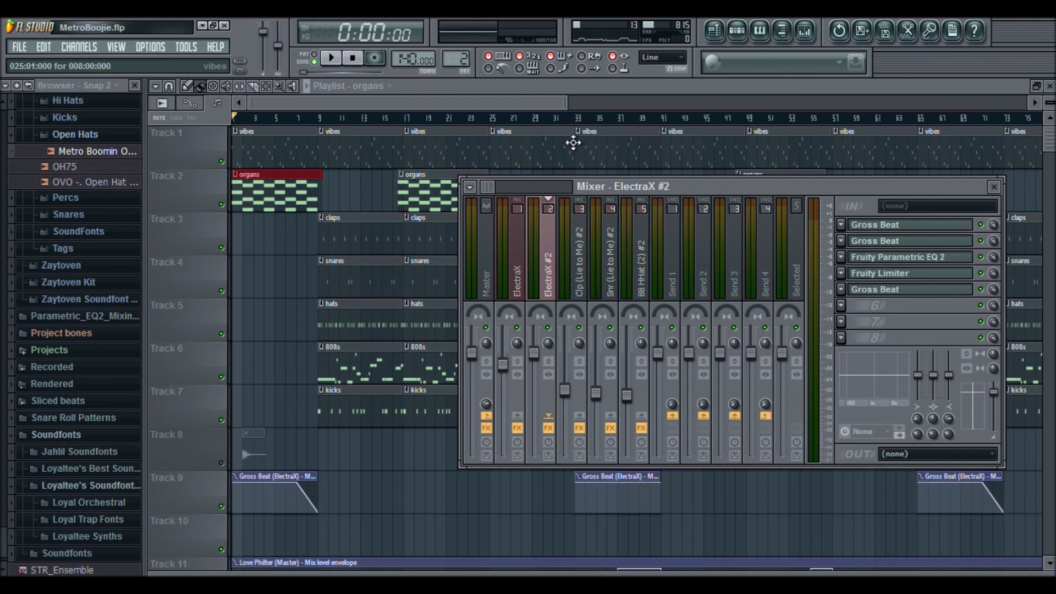
# Return to the playlist and play the combined vibes and organs clips in the first eight bars.
pyautogui.moveTo(463, 102); pyautogui.dragTo(374, 104)
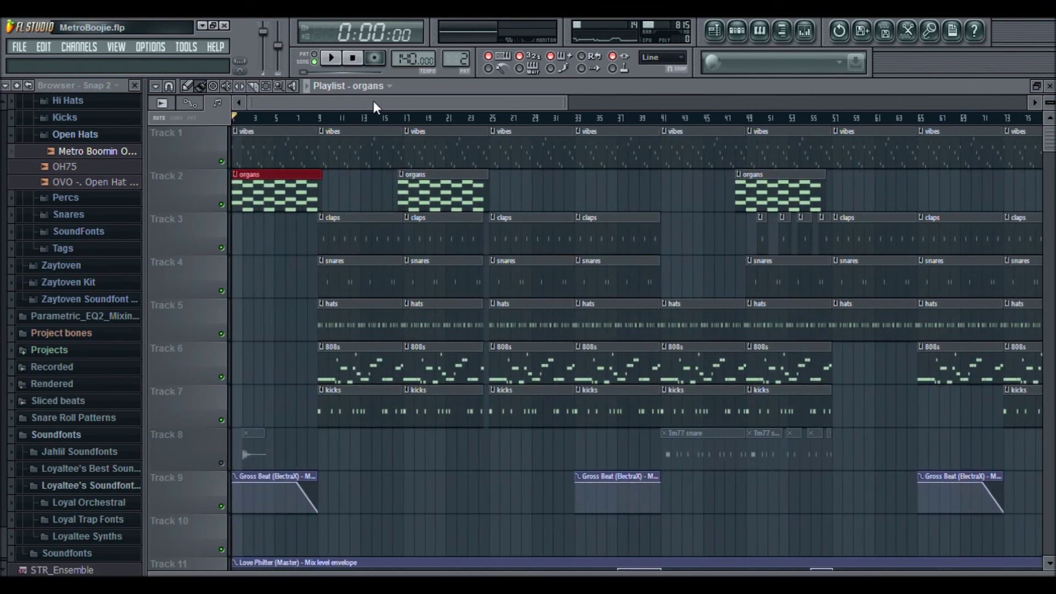
pyautogui.press('space')
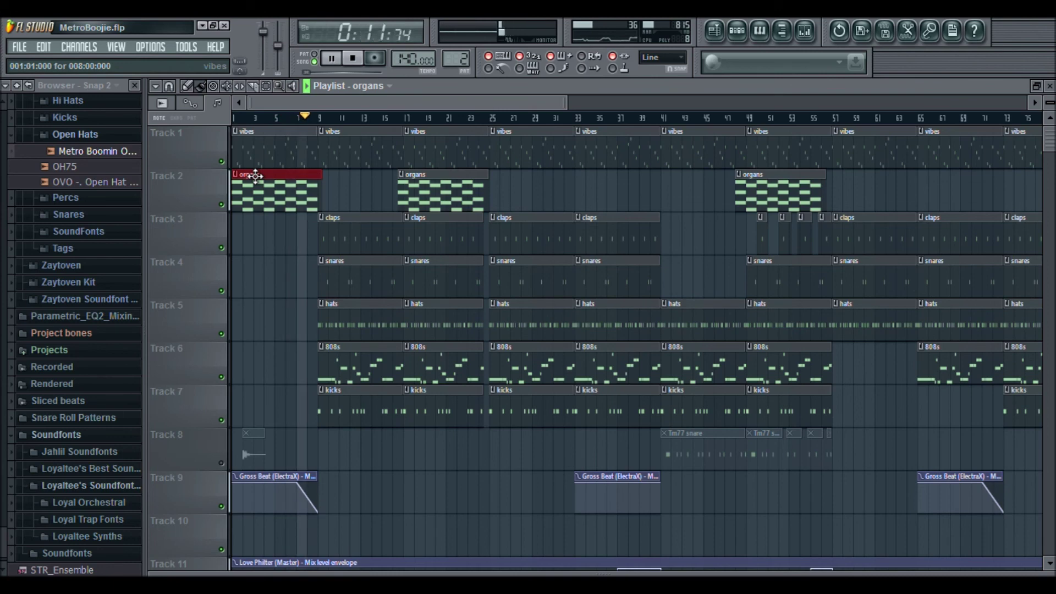
pyautogui.press('space')
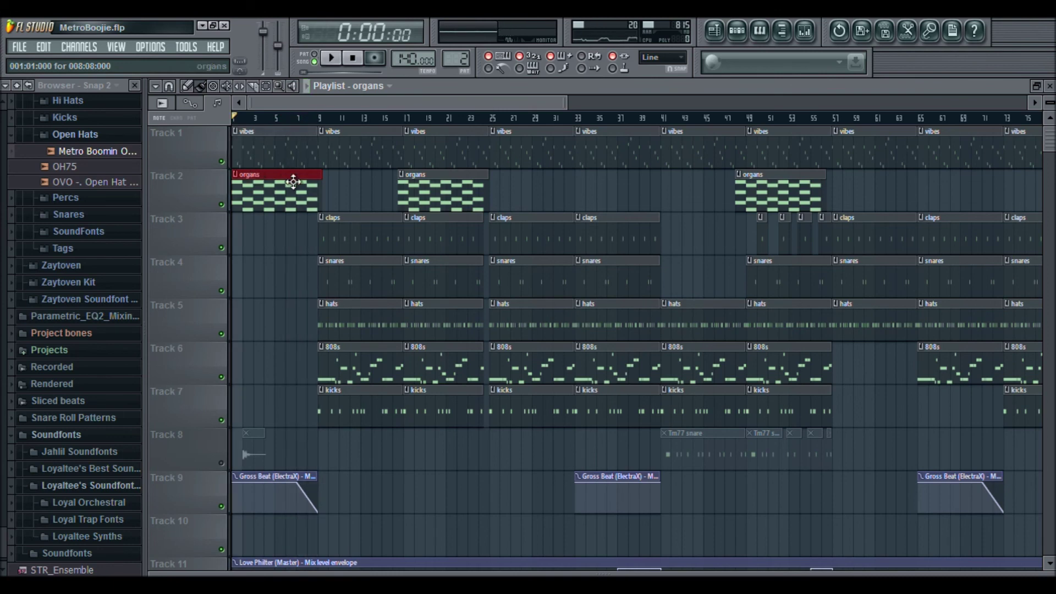
# Remove the organs clip at bar 1 of Track 2, and check the vibes channel's plugin from the vibes pattern.
pyautogui.rightClick(292, 200)
pyautogui.click(733, 40)
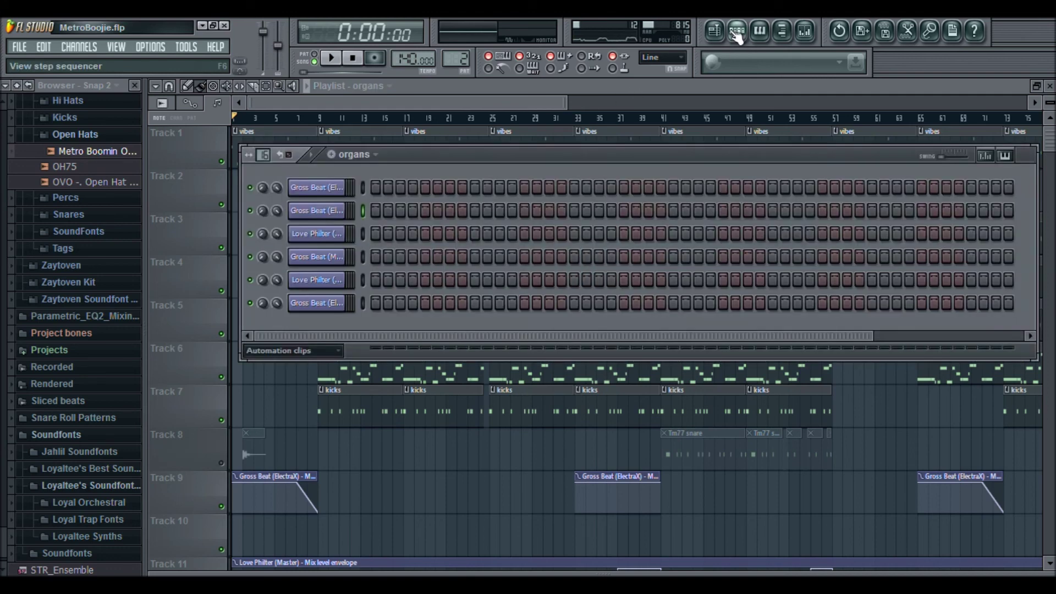
pyautogui.scroll(1, 352, 164)
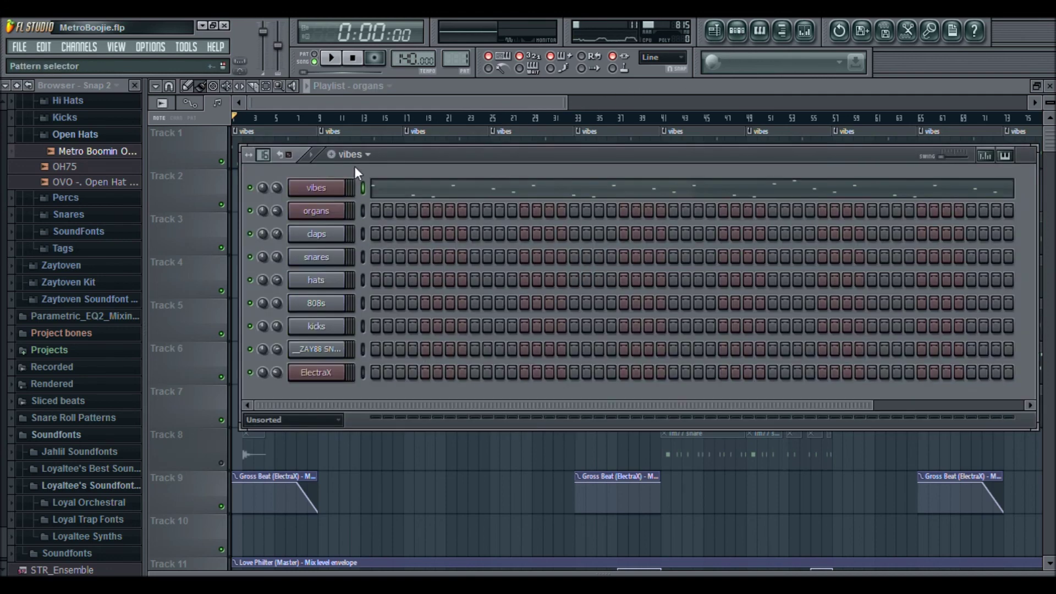
pyautogui.click(330, 188)
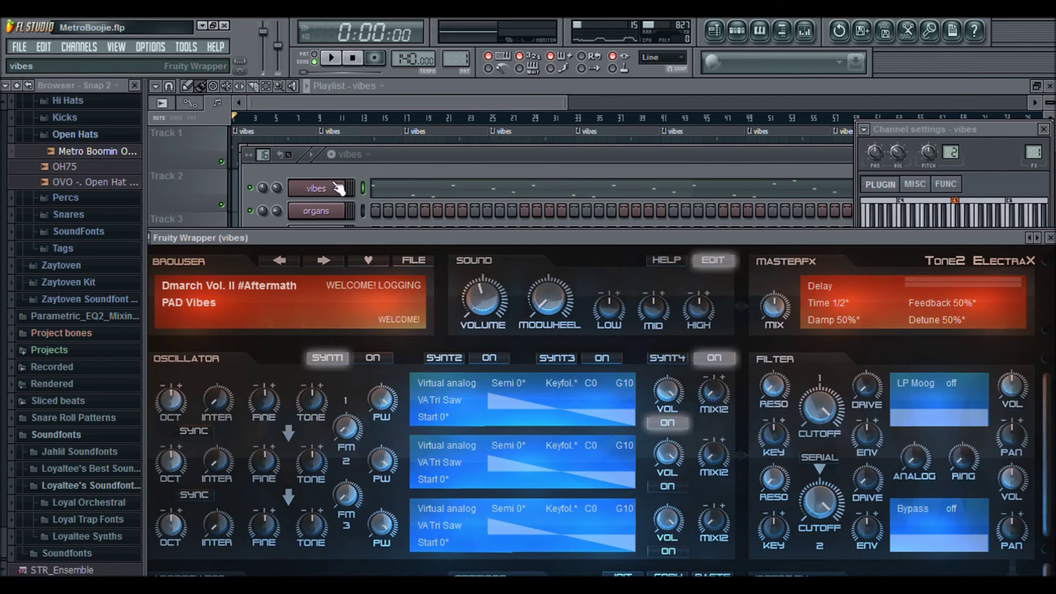
pyautogui.click(337, 188)
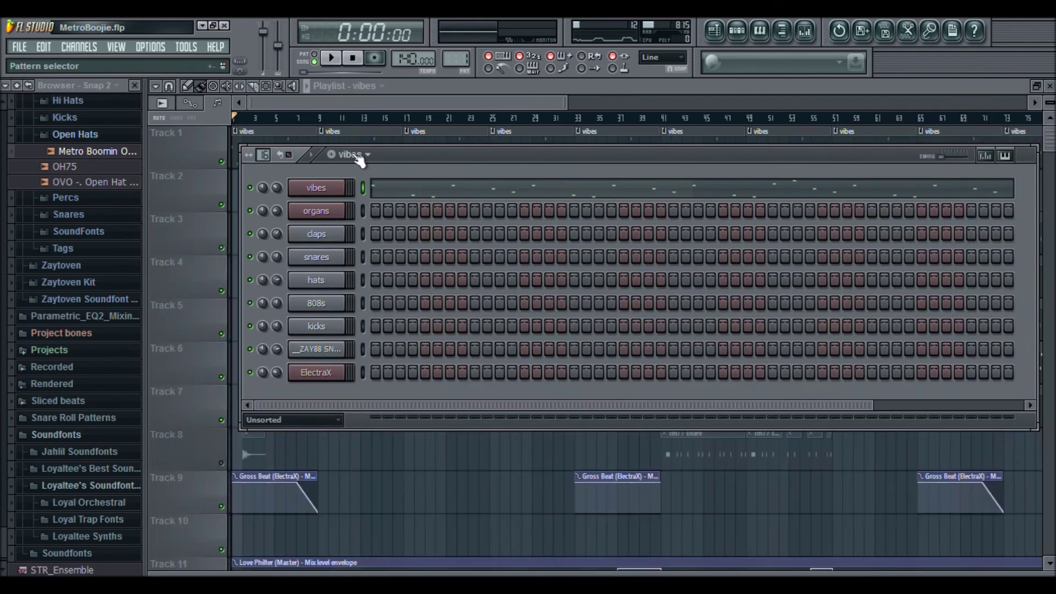
# Play the claps pattern in pattern mode, and collapse the Open Hats folder in the browser.
pyautogui.press('KP_Add')
pyautogui.press('KP_Add')
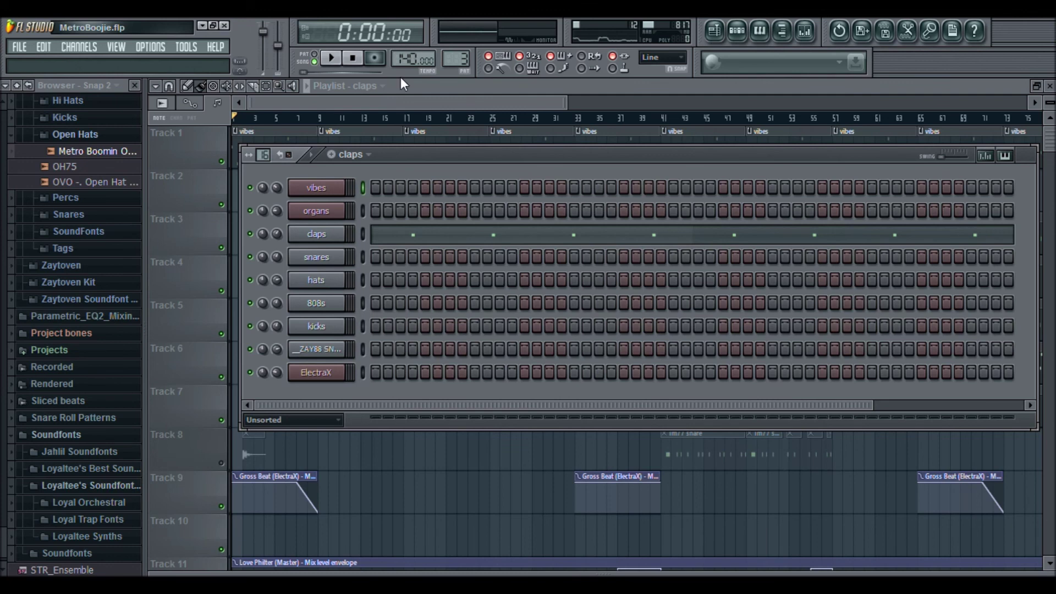
pyautogui.click(316, 59)
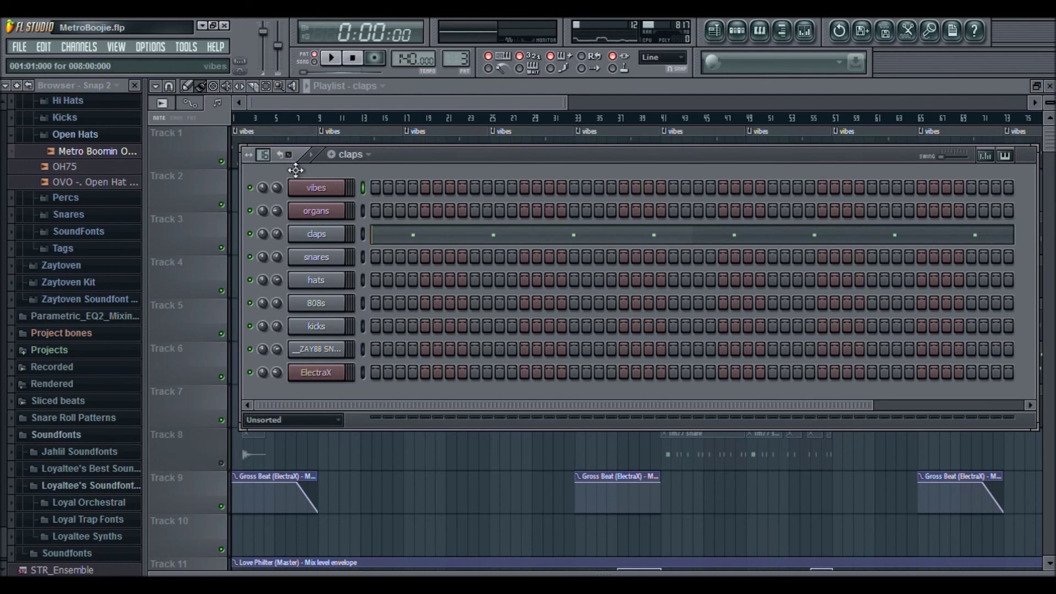
pyautogui.press('space')
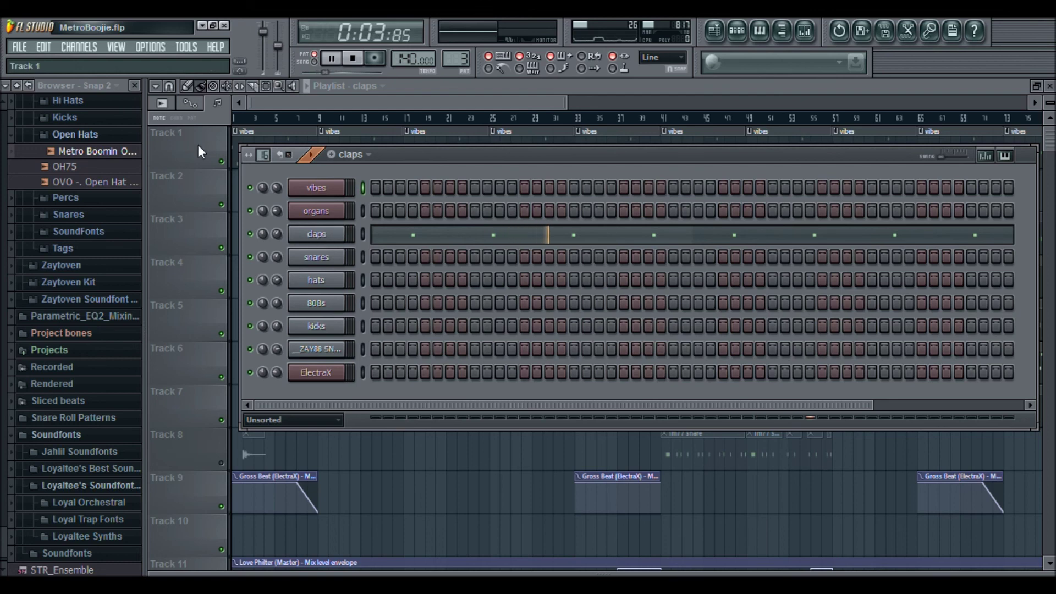
pyautogui.scroll(1, 77, 149)
pyautogui.click(77, 146)
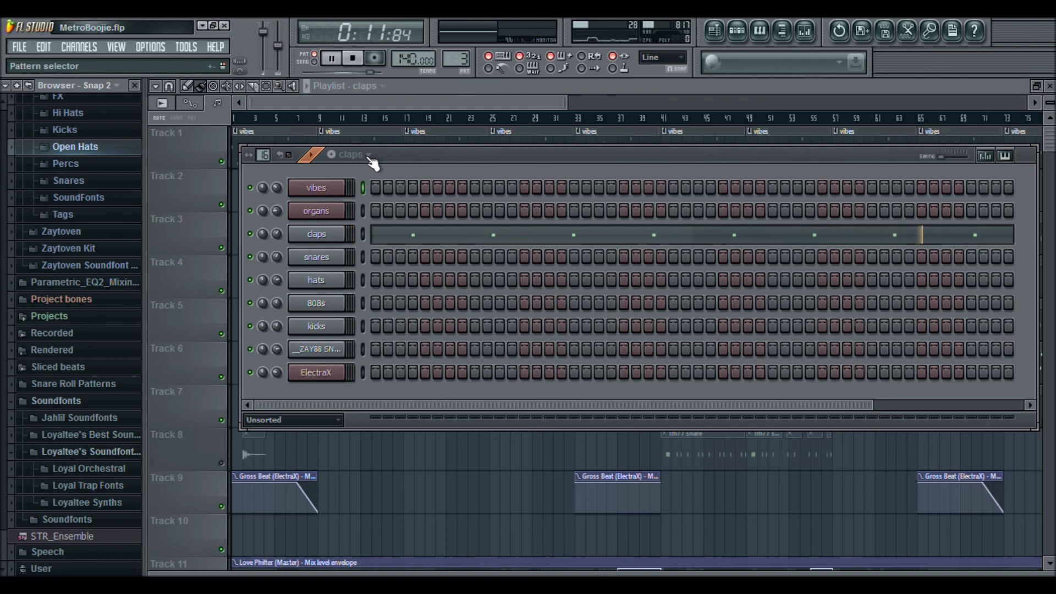
pyautogui.press('space')
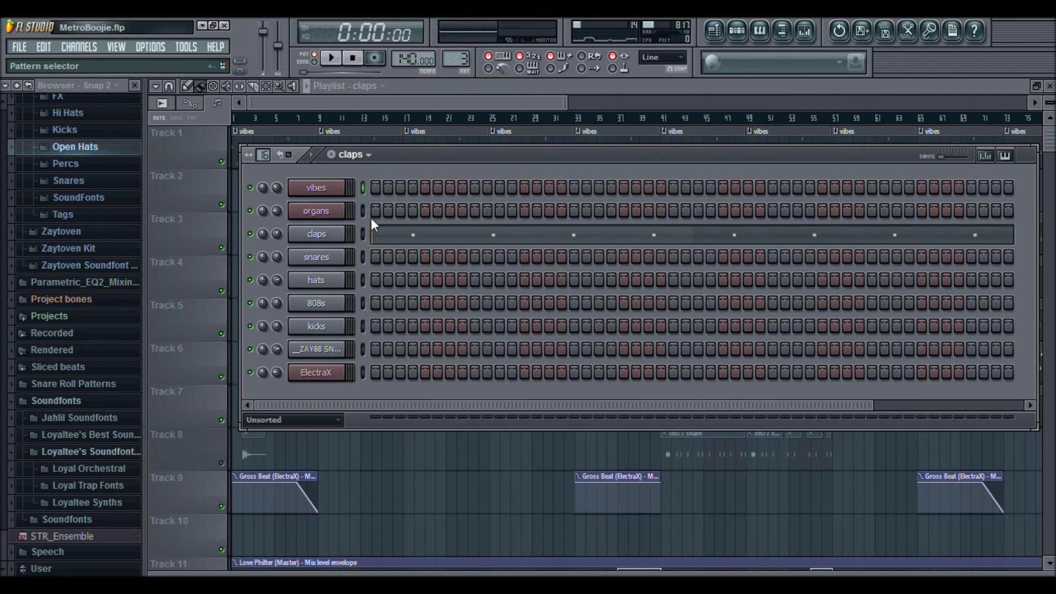
# Switch to the snares pattern and play it on its own.
pyautogui.press('KP_Add')
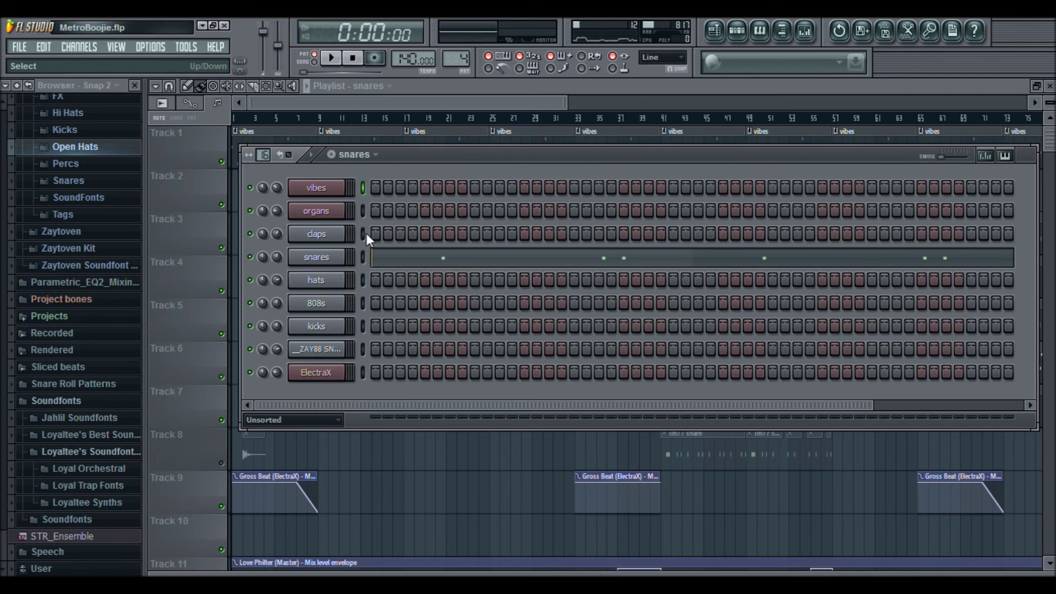
pyautogui.press('space')
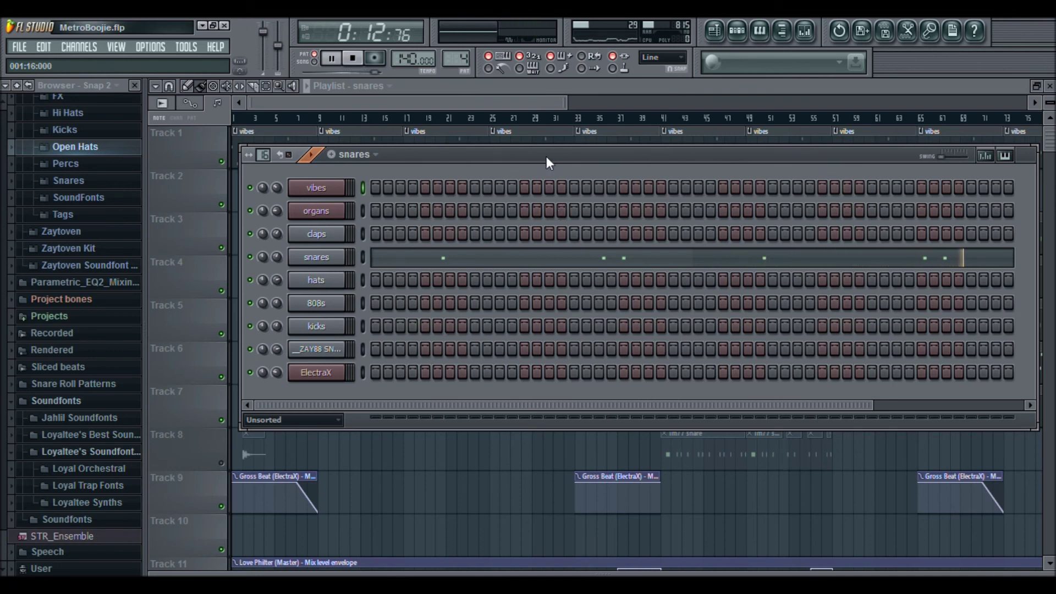
pyautogui.press('space')
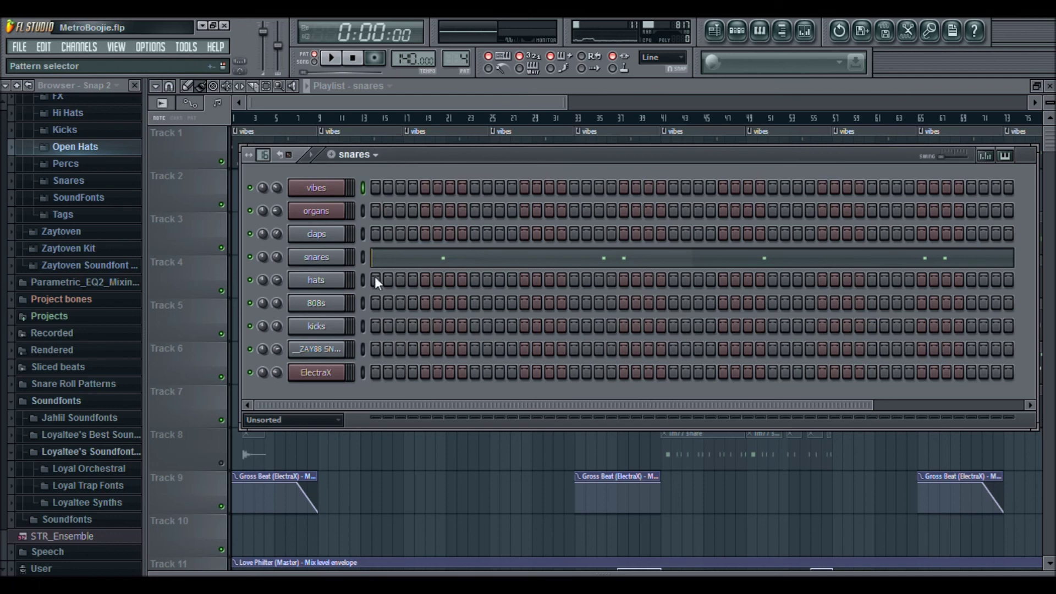
# Play the hats pattern and view the hats channel's sample settings.
pyautogui.press('KP_Add')
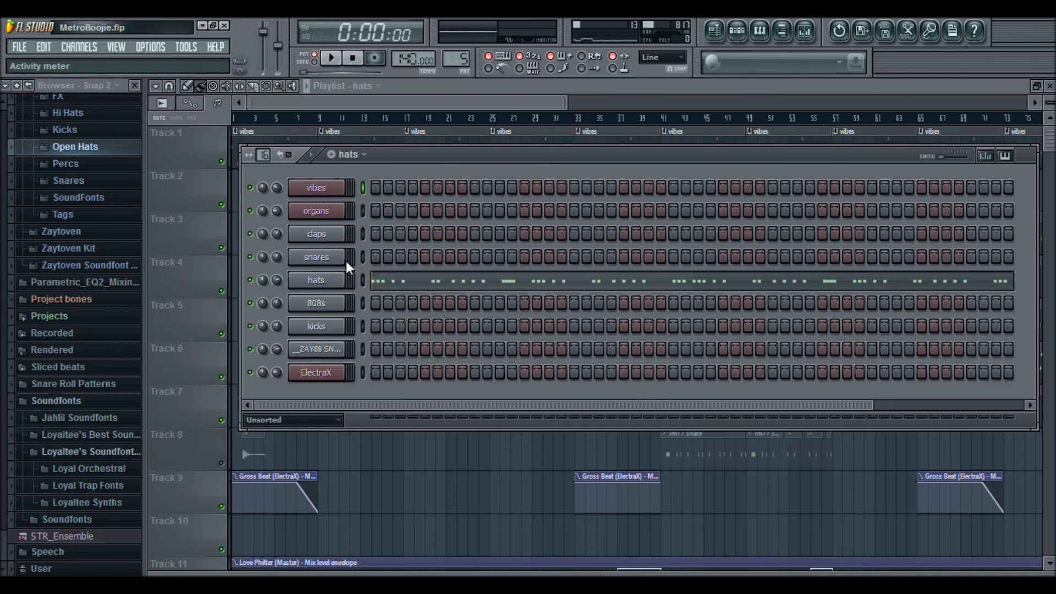
pyautogui.press('space')
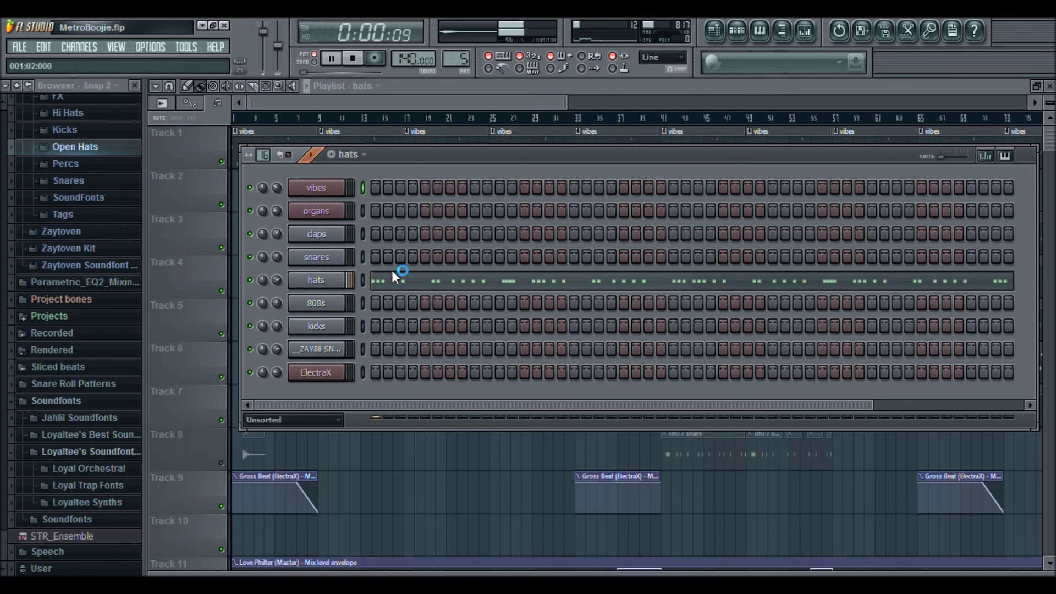
pyautogui.click(348, 281)
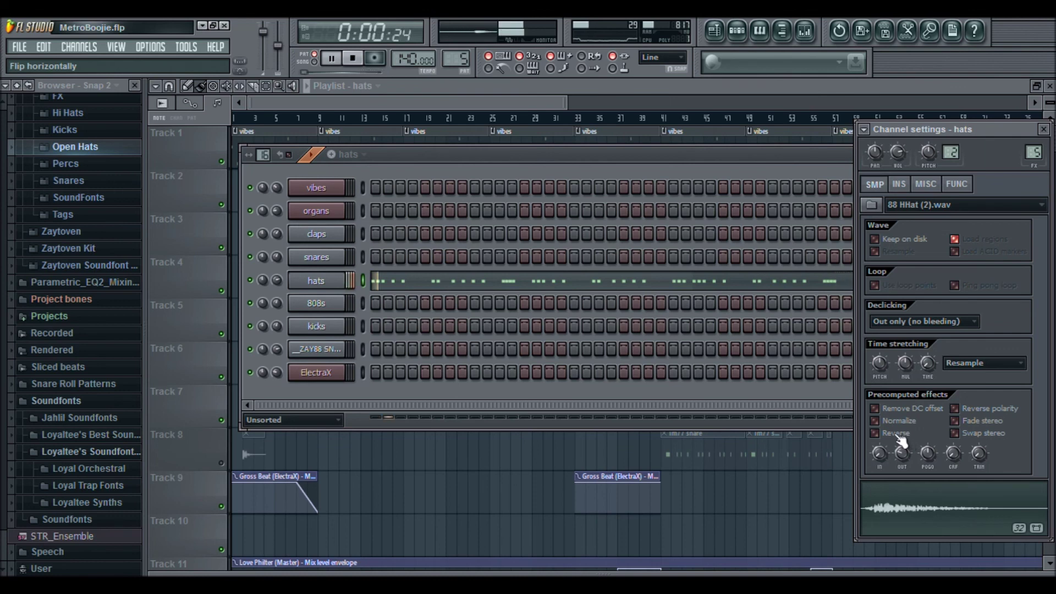
pyautogui.press('space')
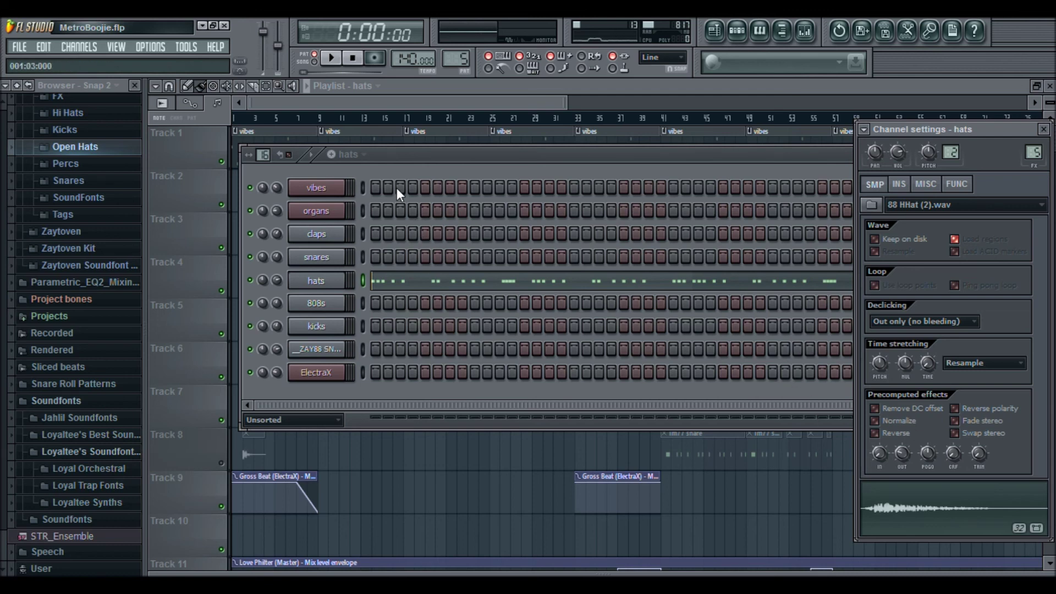
# Examine the hats pattern's notes across both bars in the piano roll, and return to the step sequencer.
pyautogui.click(352, 155)
pyautogui.press('KP_Add')
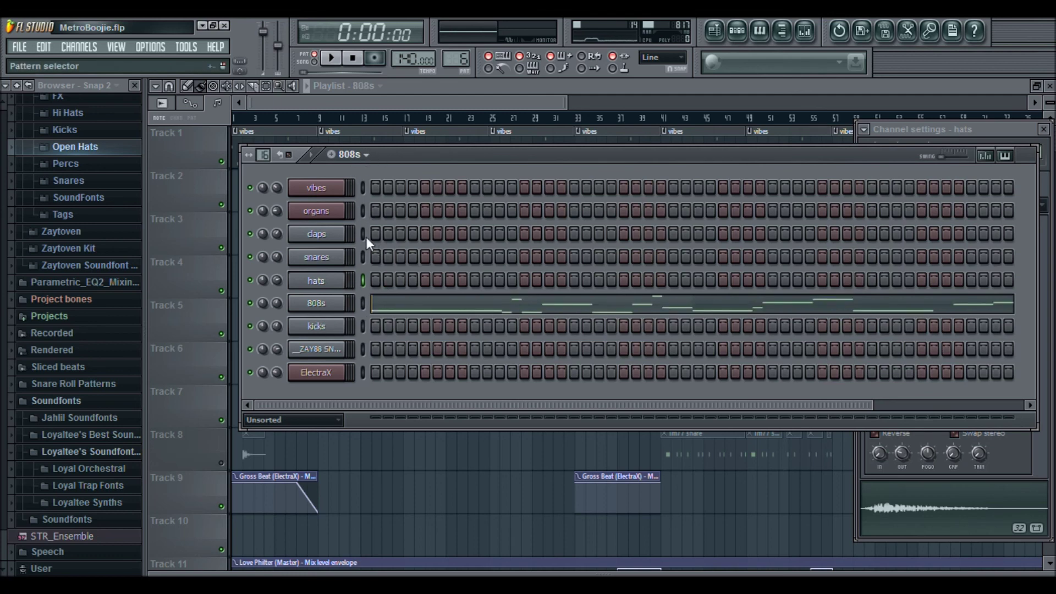
pyautogui.press('KP_Subtract')
pyautogui.click(406, 287)
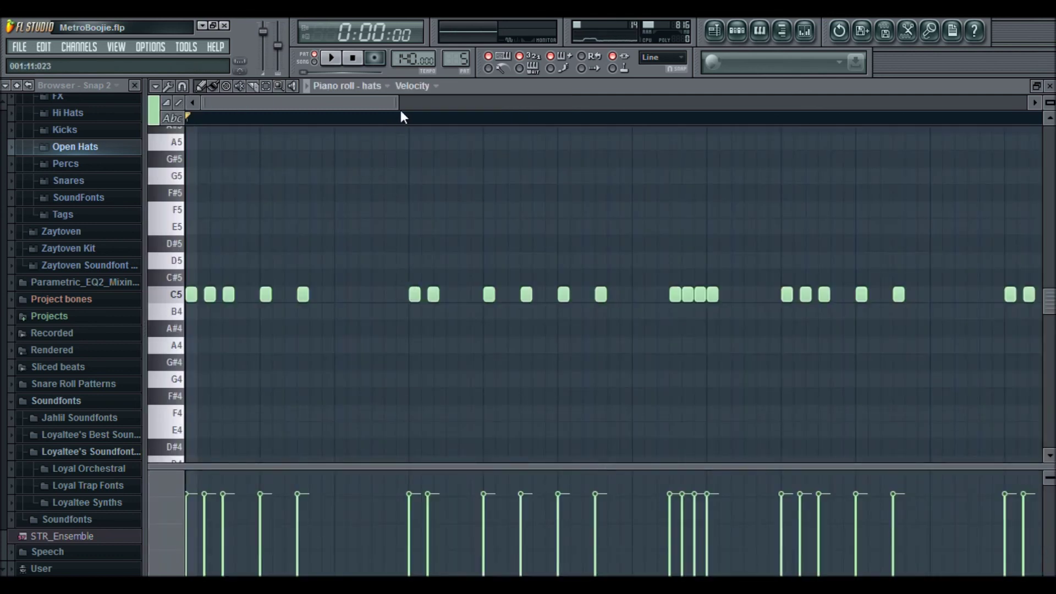
pyautogui.moveTo(401, 110)
pyautogui.mouseDown()
pyautogui.moveTo(830, 160)
pyautogui.moveTo(714, 146)
pyautogui.moveTo(551, 148)
pyautogui.moveTo(717, 146)
pyautogui.moveTo(754, 103)
pyautogui.mouseUp()
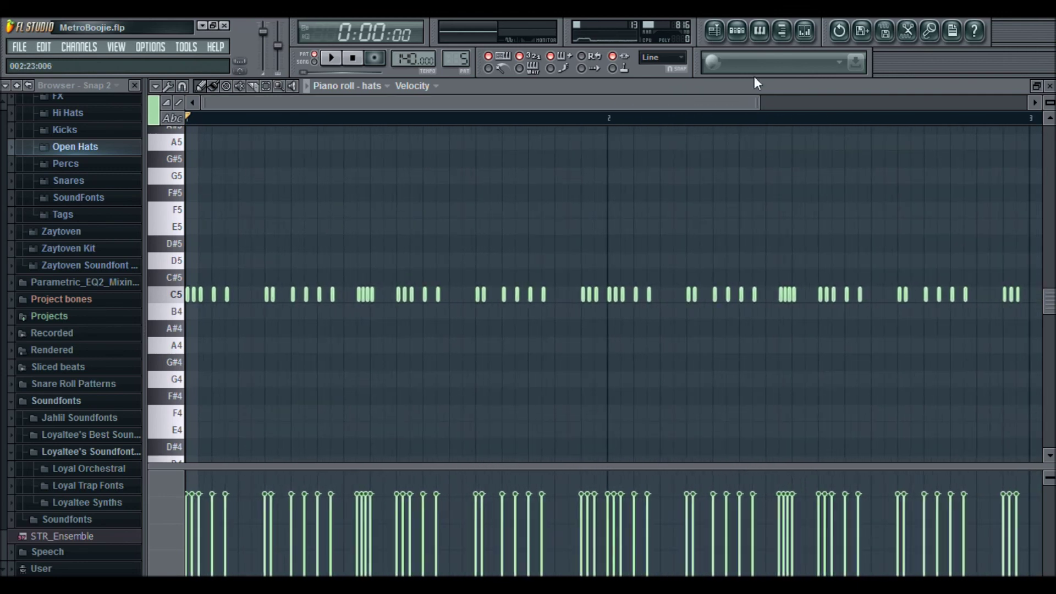
pyautogui.click(737, 31)
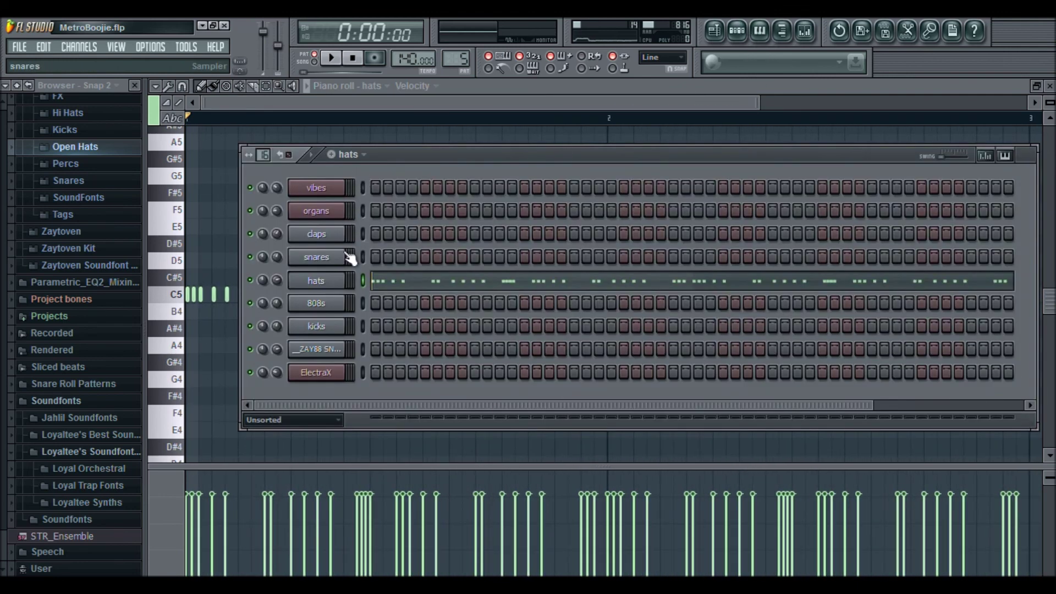
# Switch to the 808s pattern, play it while following its notes in the piano roll, and return to the step sequencer.
pyautogui.click(363, 235)
pyautogui.press('KP_Add')
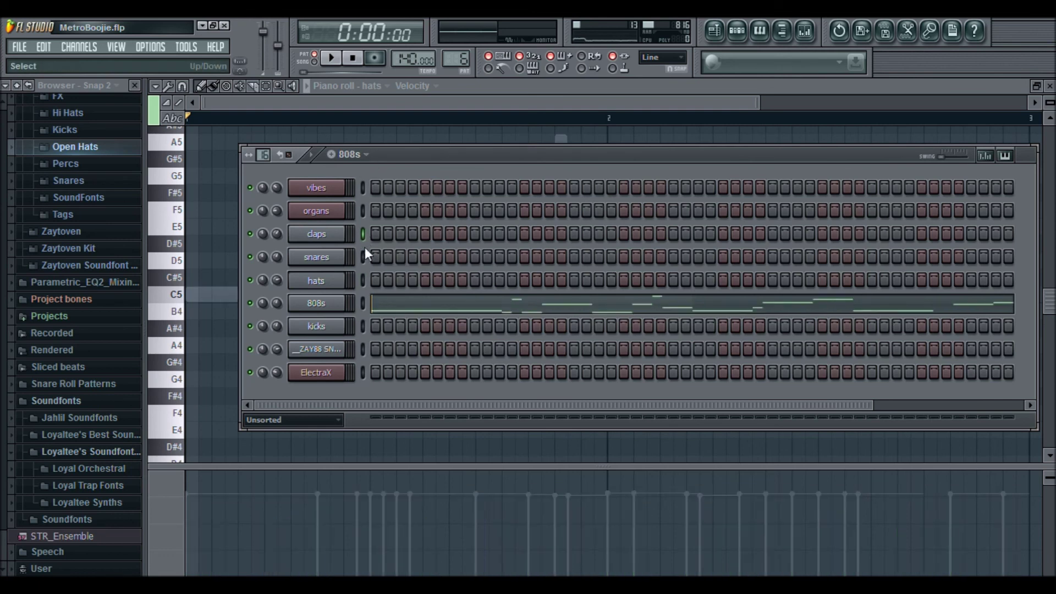
pyautogui.click(410, 308)
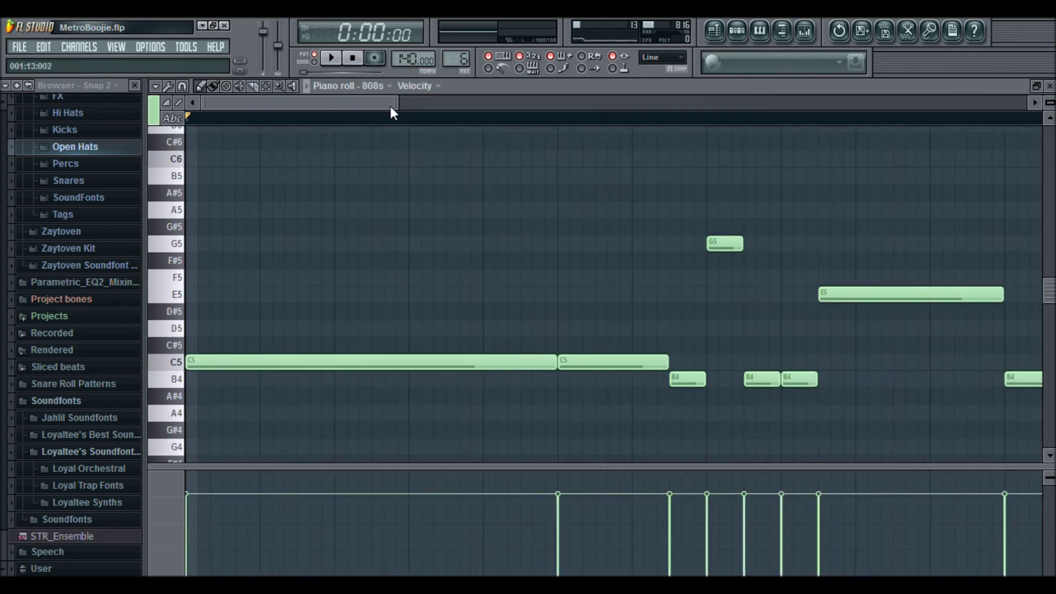
pyautogui.moveTo(400, 105); pyautogui.dragTo(583, 125)
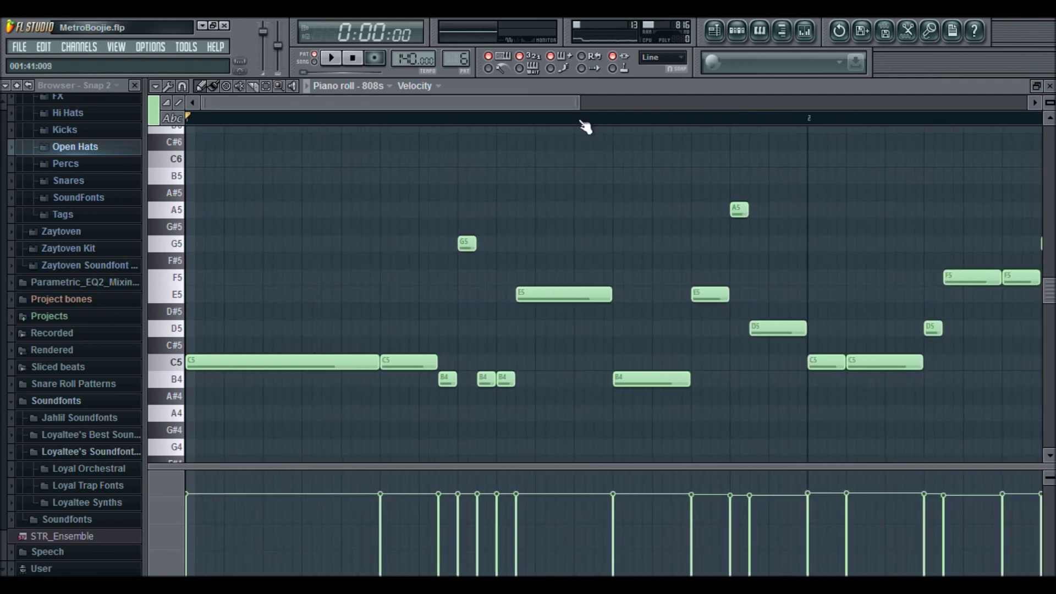
pyautogui.press('space')
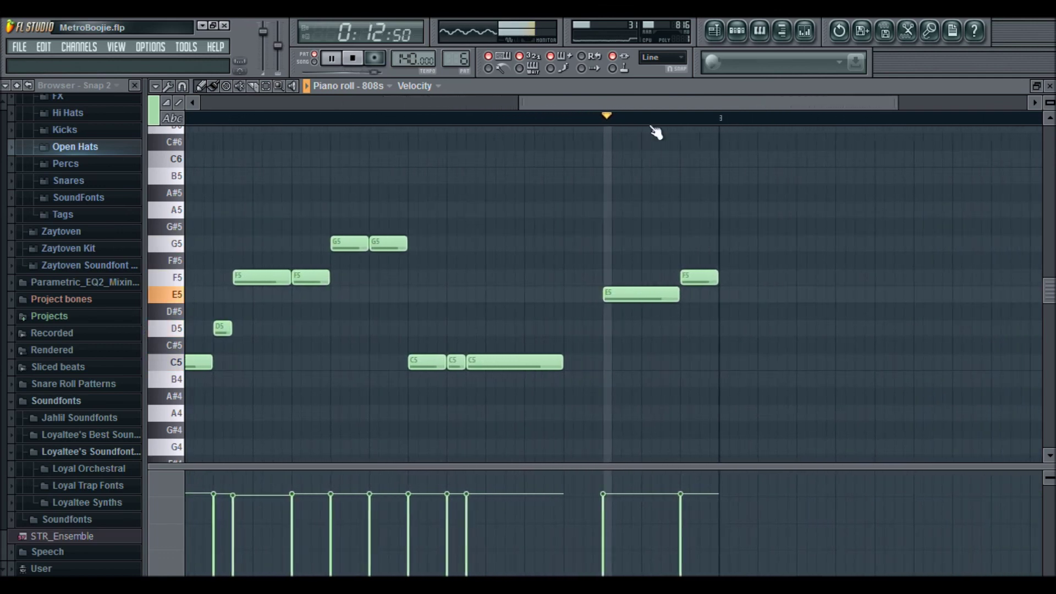
pyautogui.press('space')
pyautogui.click(737, 30)
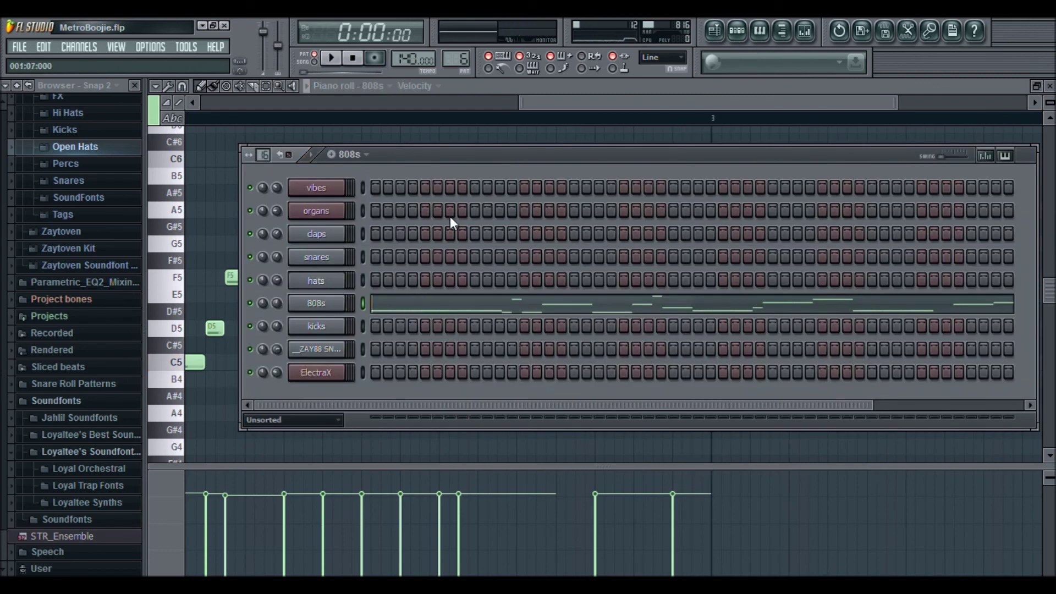
# View the 808s channel's sample settings and volume envelope, and examine the pattern's notes around bar 2 in the piano roll.
pyautogui.click(333, 305)
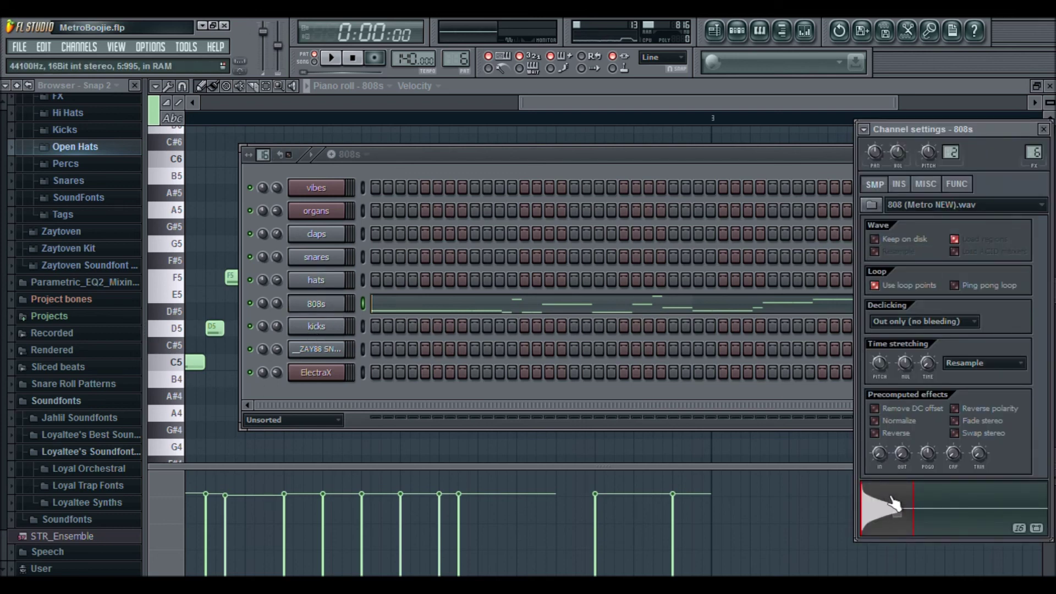
pyautogui.click(898, 184)
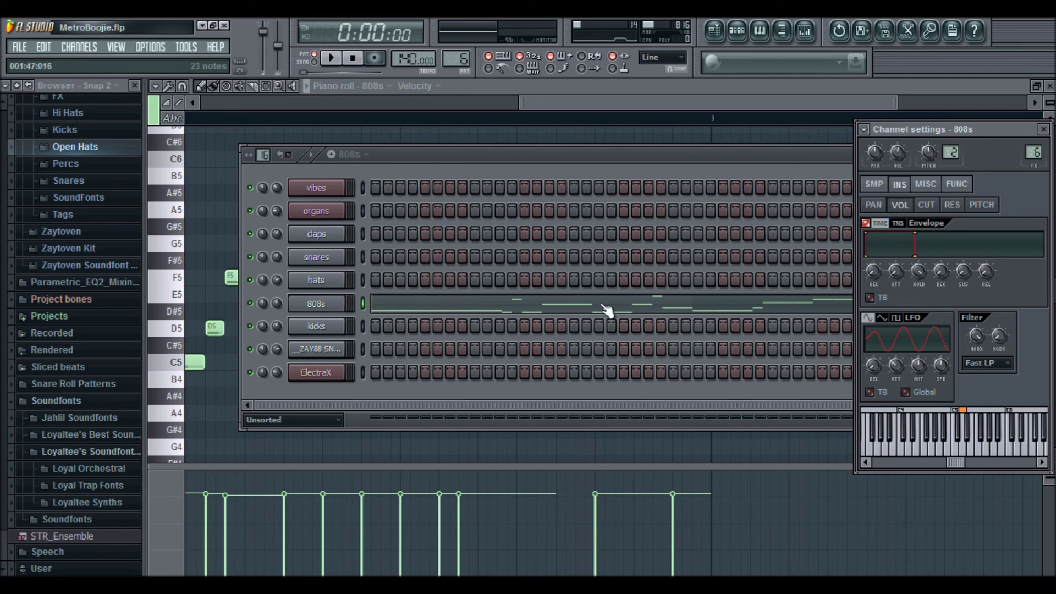
pyautogui.click(511, 307)
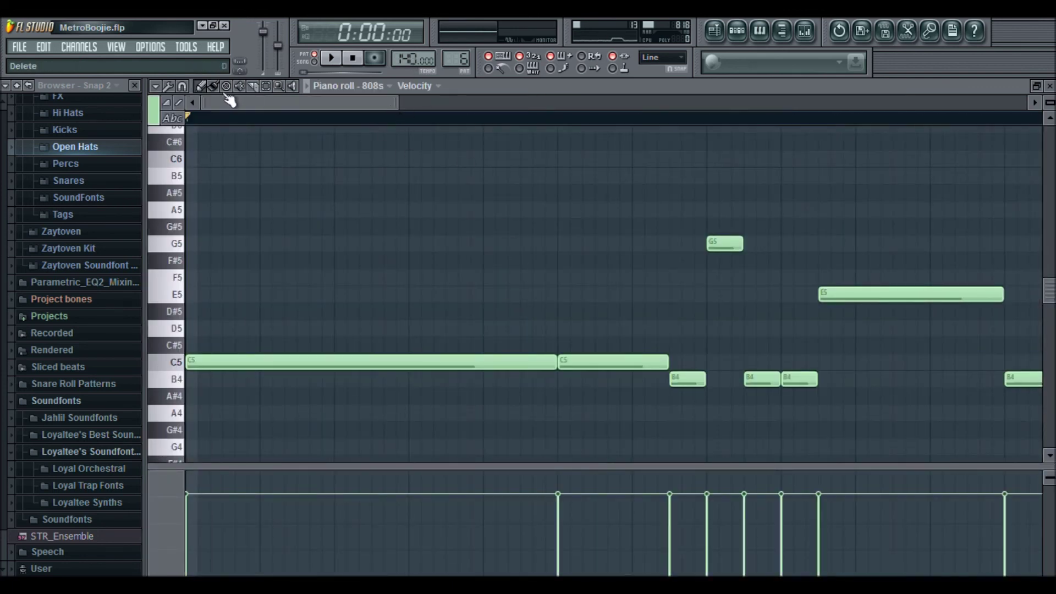
pyautogui.moveTo(329, 102); pyautogui.dragTo(535, 117)
pyautogui.click(494, 117)
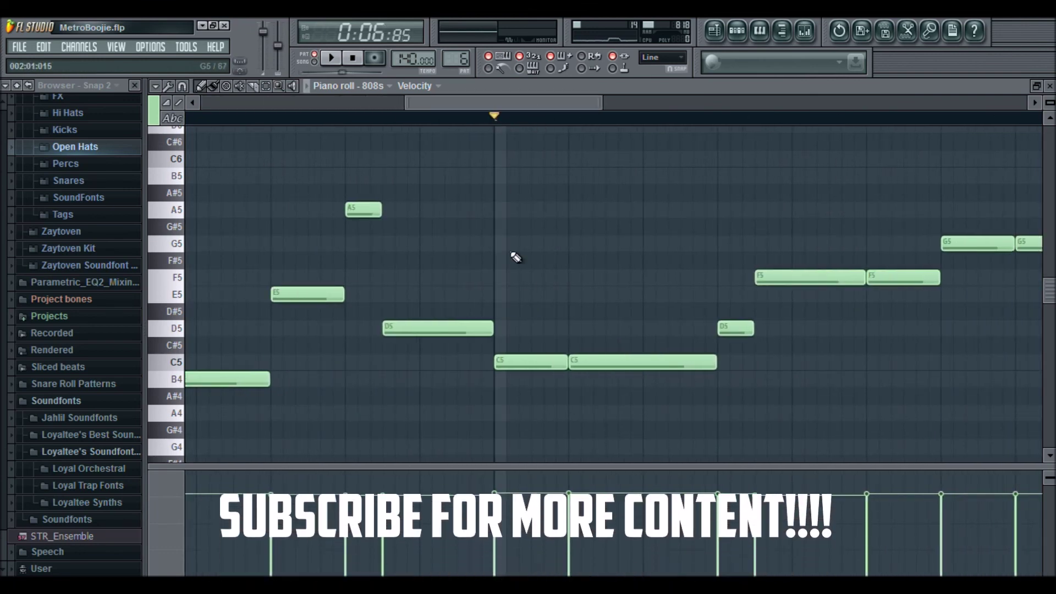
# View the effects on the 808 (Metro NEW) mixer track, and return to the step sequencer over the playlist.
pyautogui.click(804, 28)
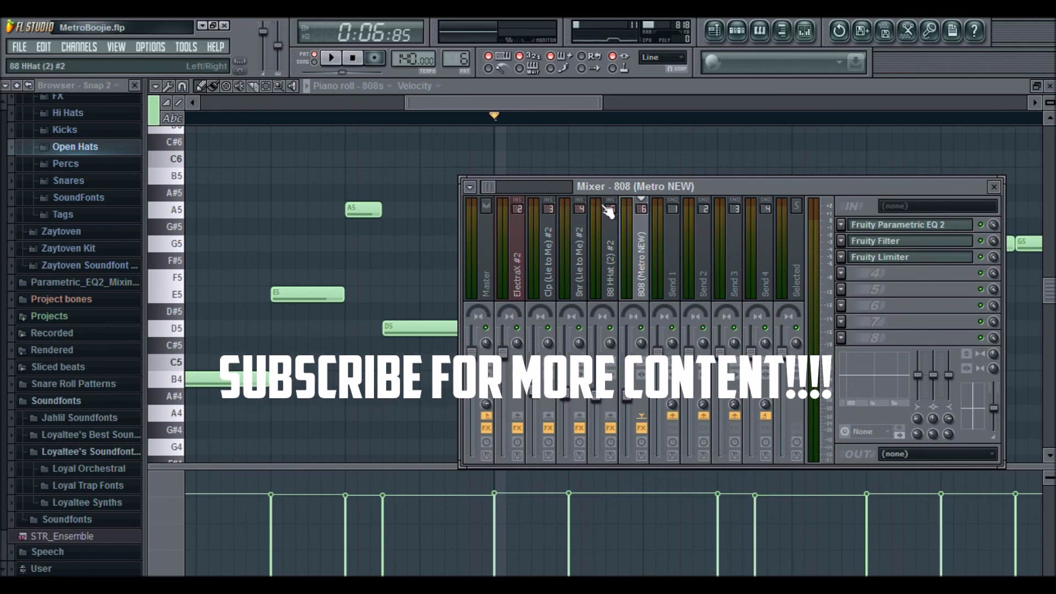
pyautogui.click(782, 29)
pyautogui.click(737, 31)
# Show the 808s channel's volume envelope and audition the 808 sound repeatedly at C5.
pyautogui.click(317, 304)
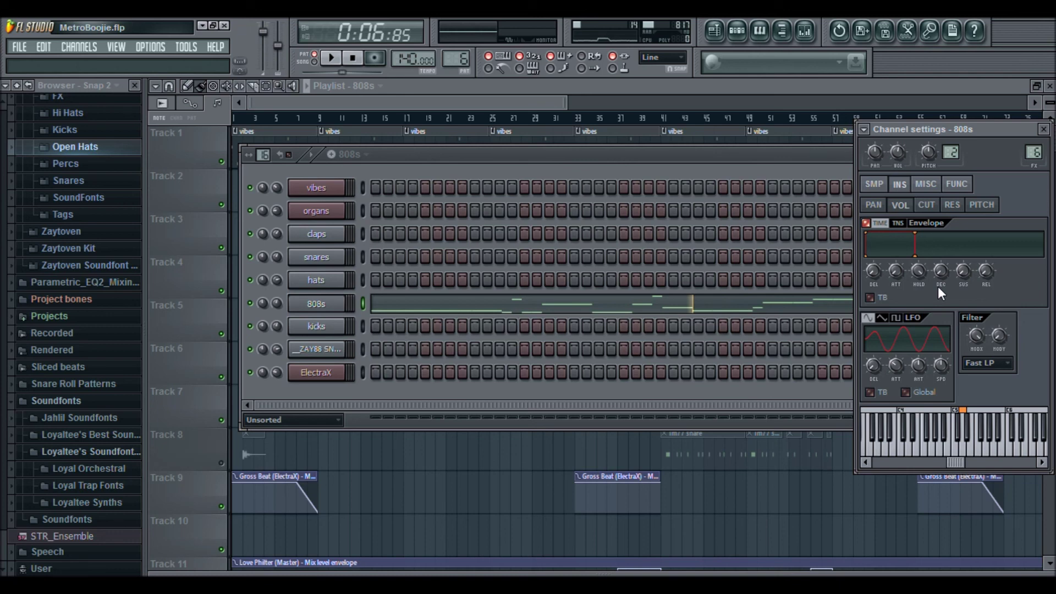
pyautogui.press('z')
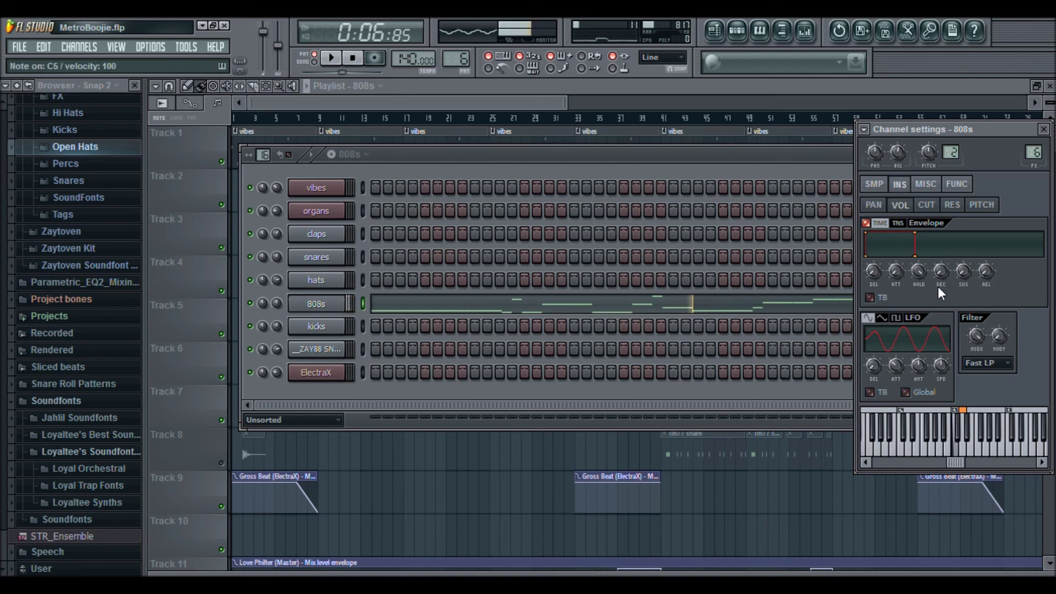
pyautogui.press('z')
pyautogui.press('z')
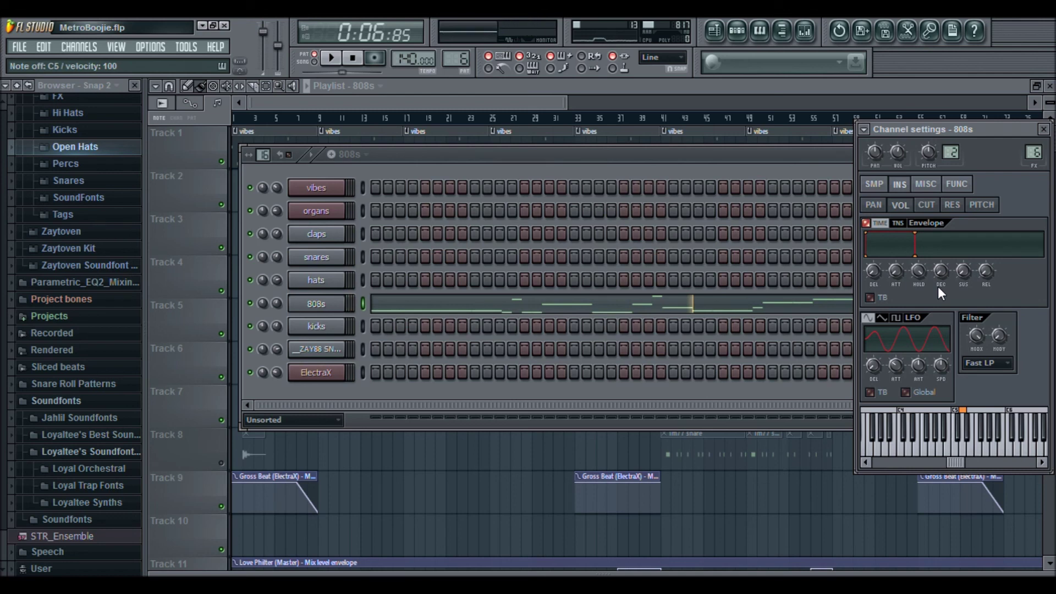
pyautogui.press('z')
pyautogui.press('z')
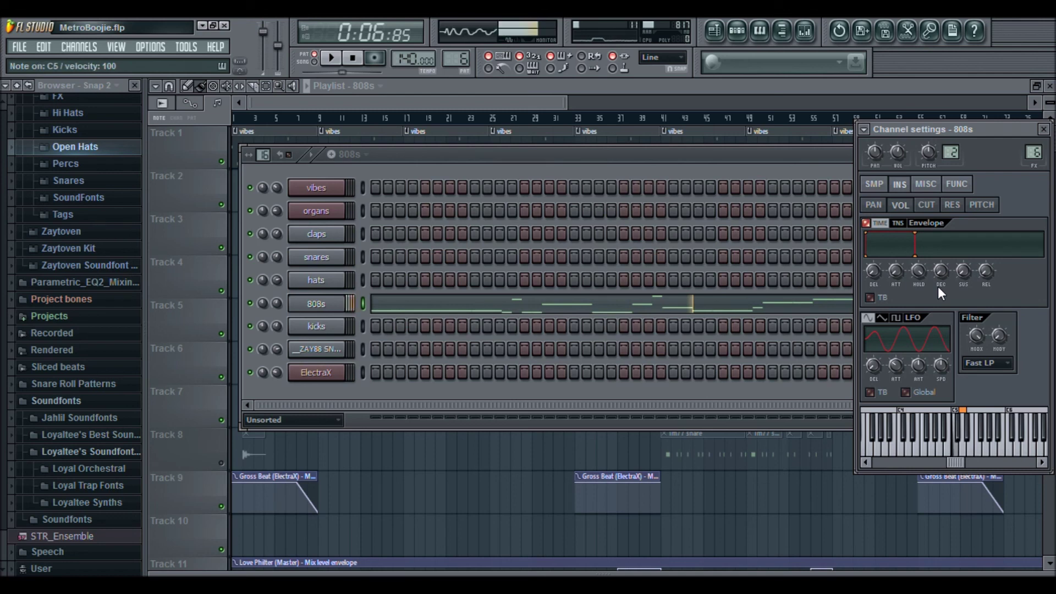
pyautogui.press('z')
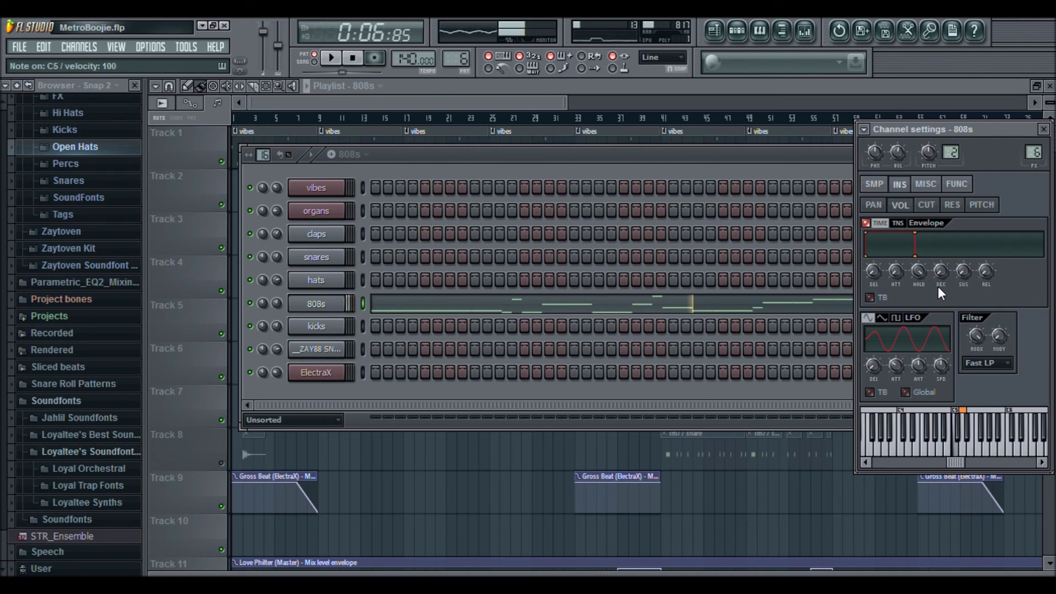
pyautogui.press('z')
pyautogui.press('z')
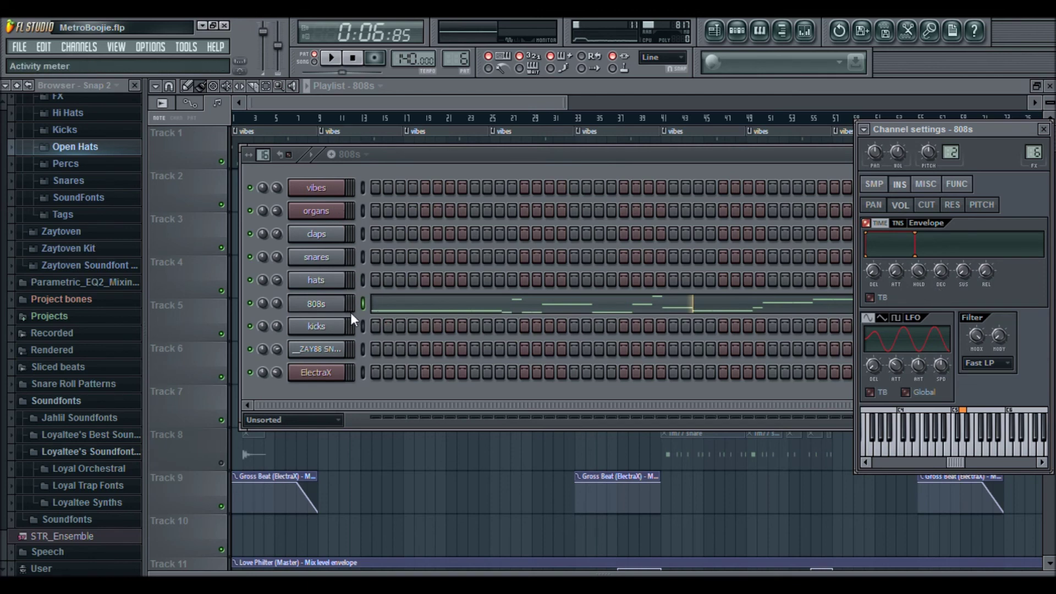
# Switch to the kicks pattern and examine its notes from the first bar on in the piano roll.
pyautogui.click(371, 159)
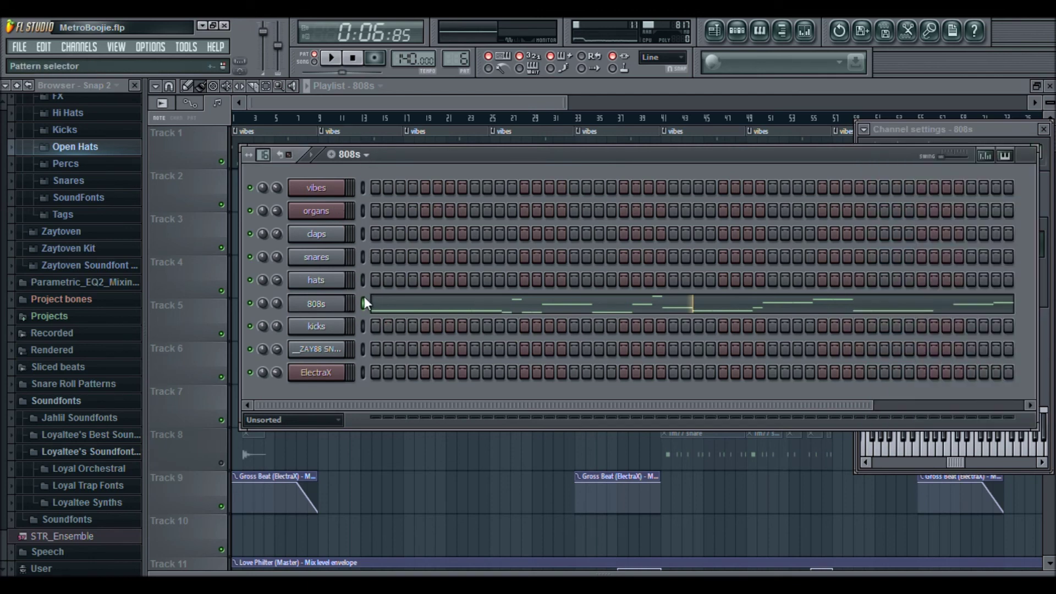
pyautogui.click(370, 329)
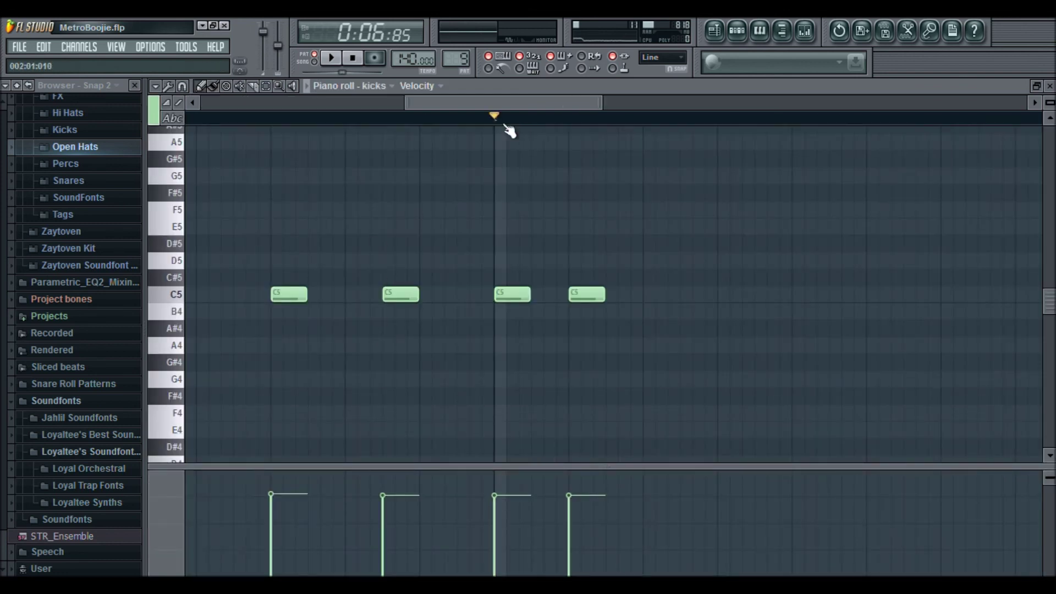
pyautogui.moveTo(479, 103); pyautogui.dragTo(328, 102)
pyautogui.moveTo(401, 102); pyautogui.dragTo(678, 105)
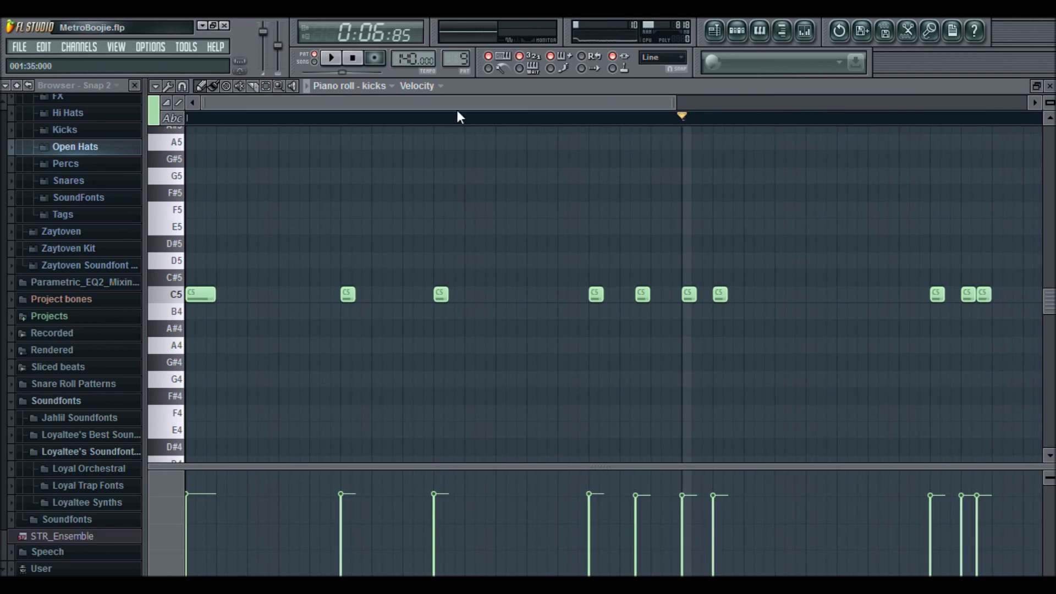
# Play the kicks pattern from the start while following its notes across both bars, and return to the step sequencer.
pyautogui.click(355, 62)
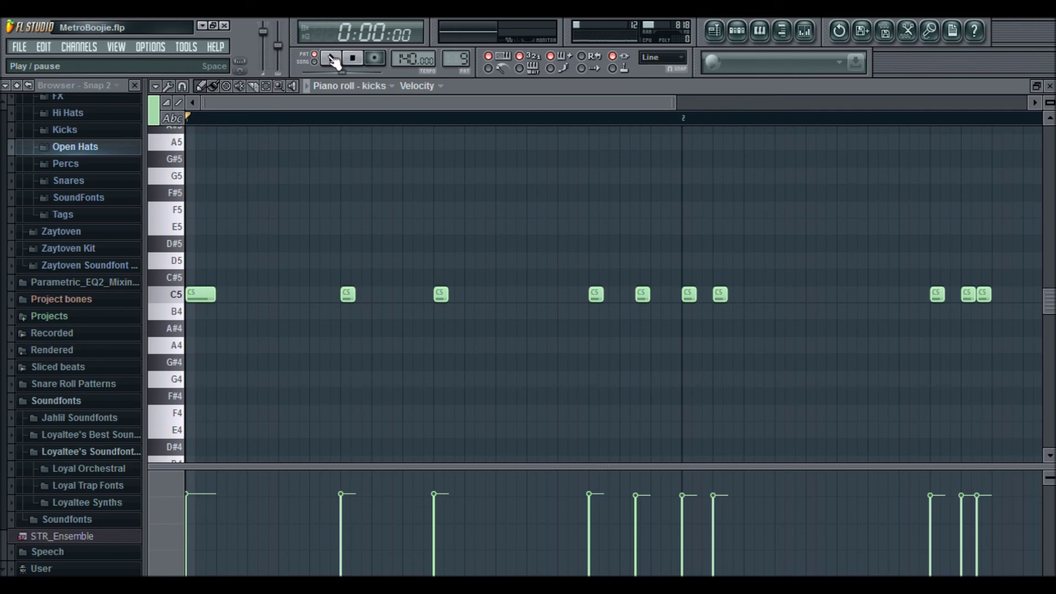
pyautogui.click(333, 59)
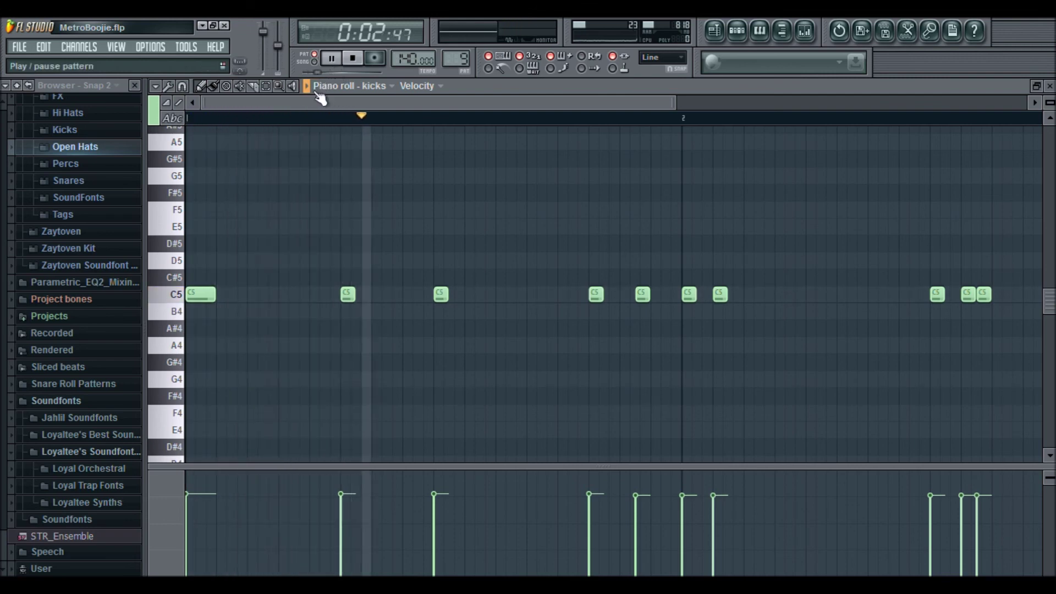
pyautogui.moveTo(320, 101); pyautogui.dragTo(463, 141)
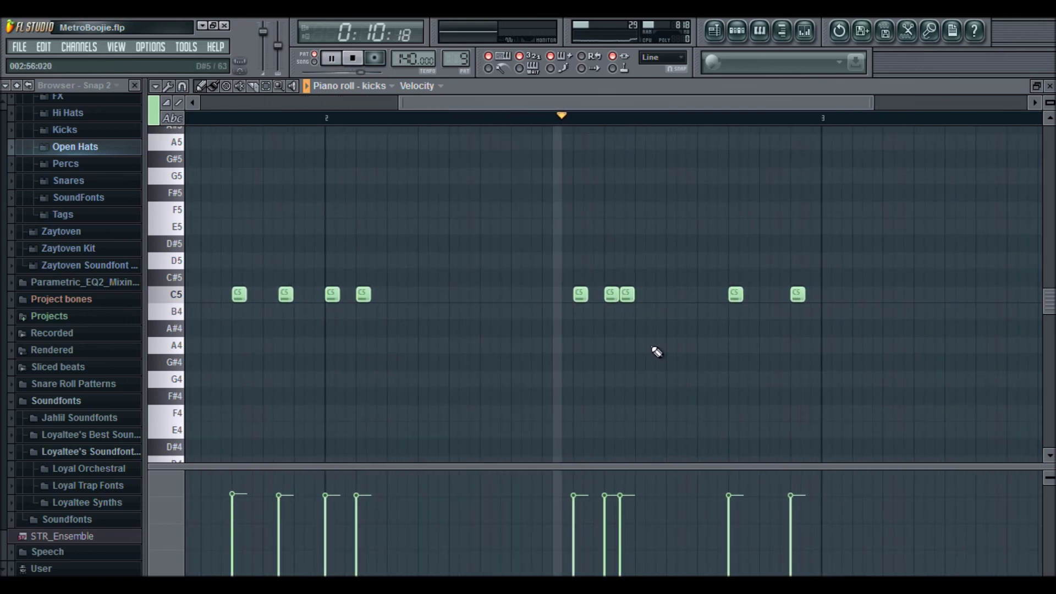
pyautogui.moveTo(524, 101); pyautogui.dragTo(562, 108)
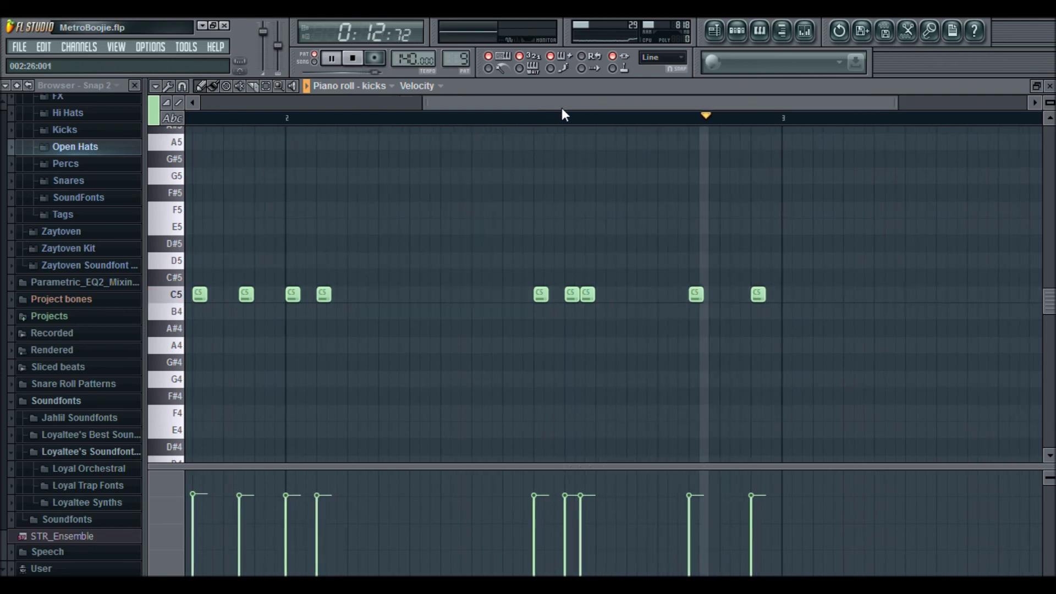
pyautogui.click(737, 30)
pyautogui.press('space')
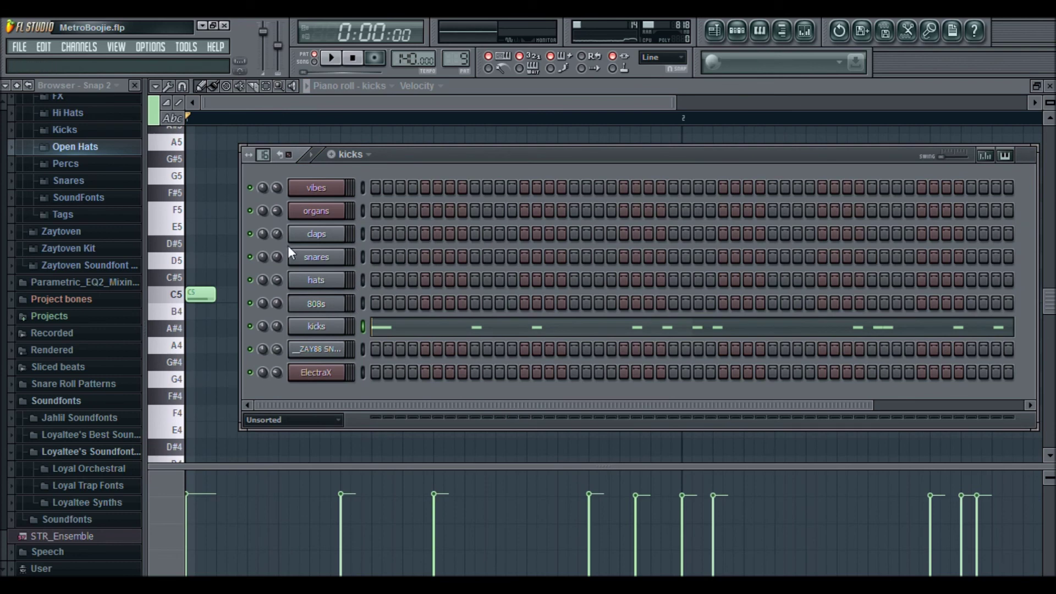
# View the kicks channel's settings and select the Kick (Sizzle) track in the mixer.
pyautogui.click(316, 328)
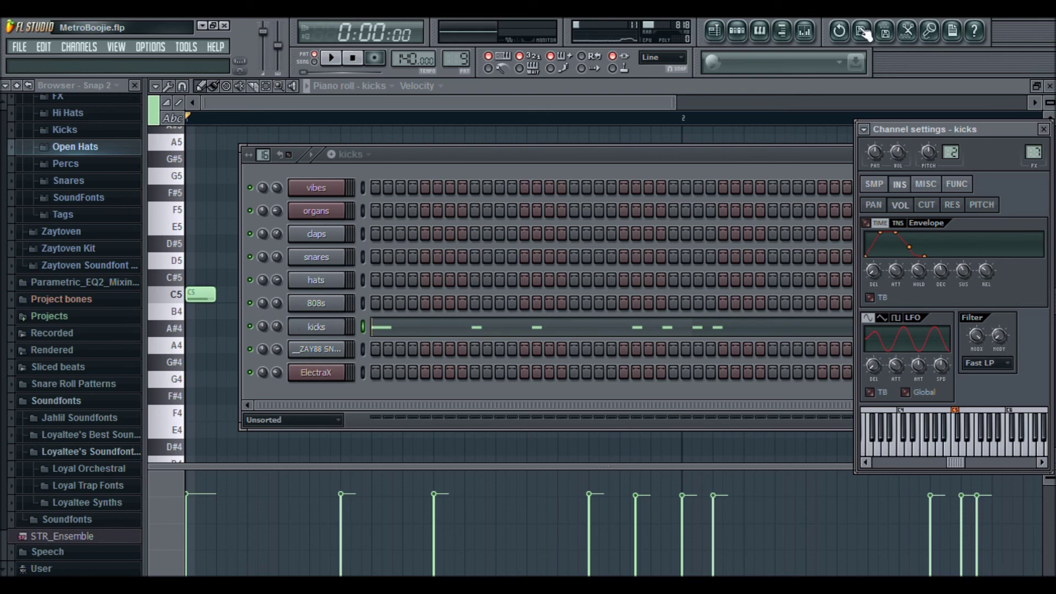
pyautogui.click(806, 32)
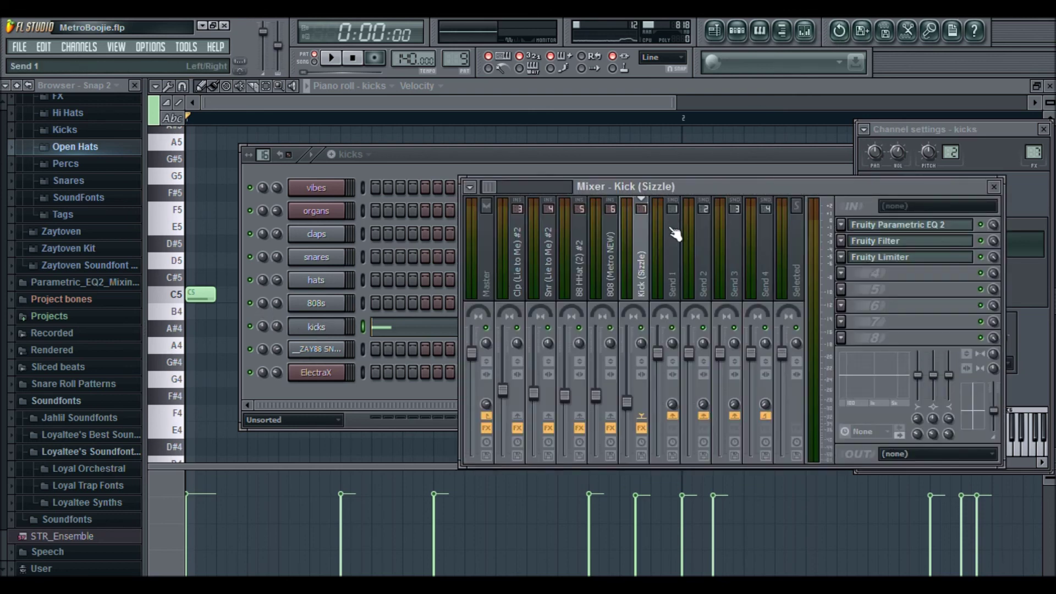
pyautogui.click(600, 267)
pyautogui.click(592, 270)
pyautogui.click(658, 282)
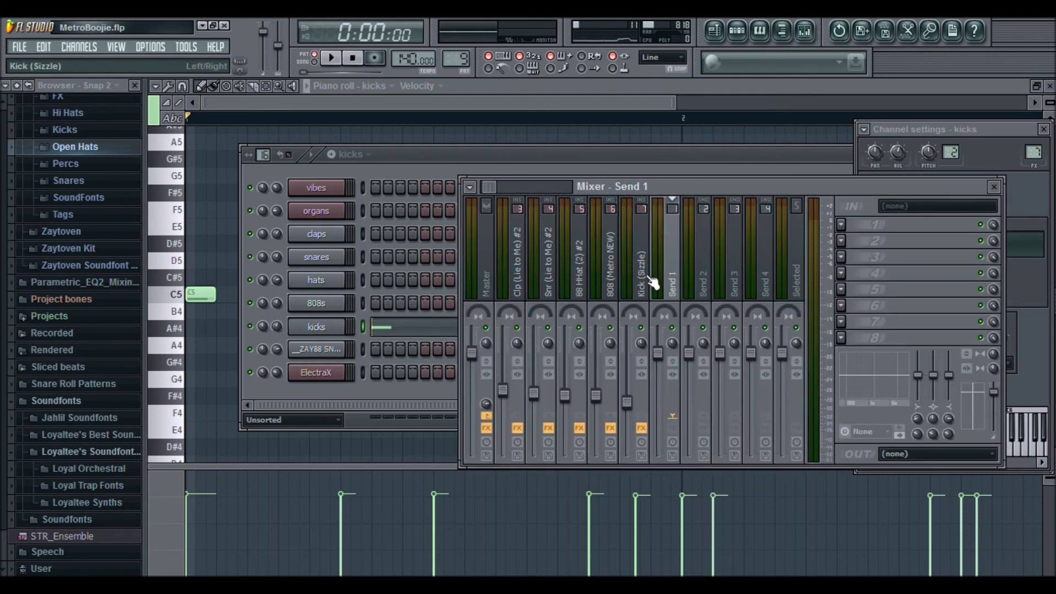
pyautogui.click(648, 284)
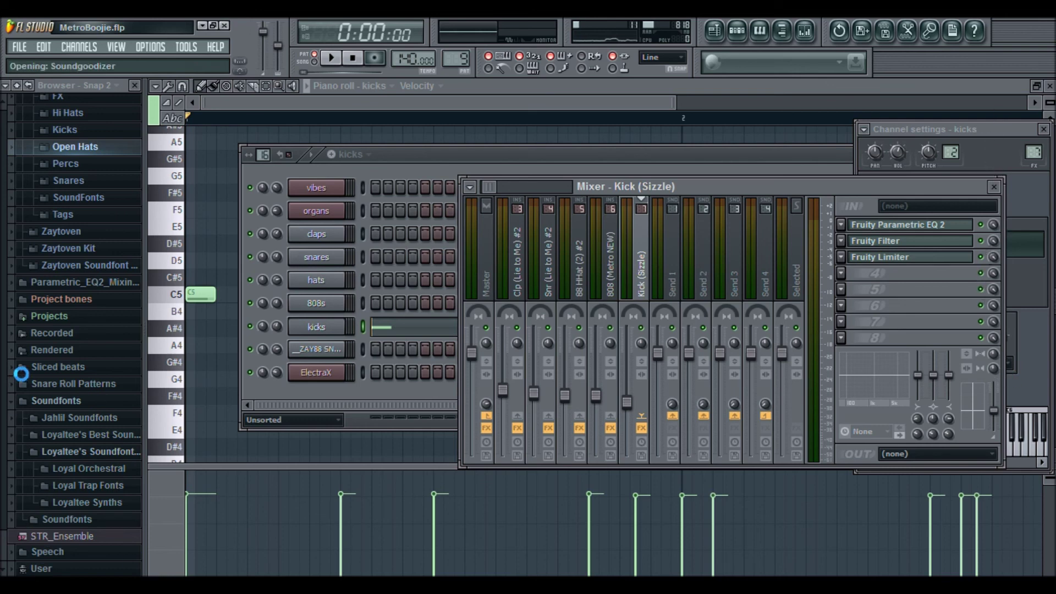
# Try Soundgoodizer in effect slot 4 of the Kick (Sizzle) mixer track while playing the kicks pattern.
pyautogui.scroll(-3, 410, 392)
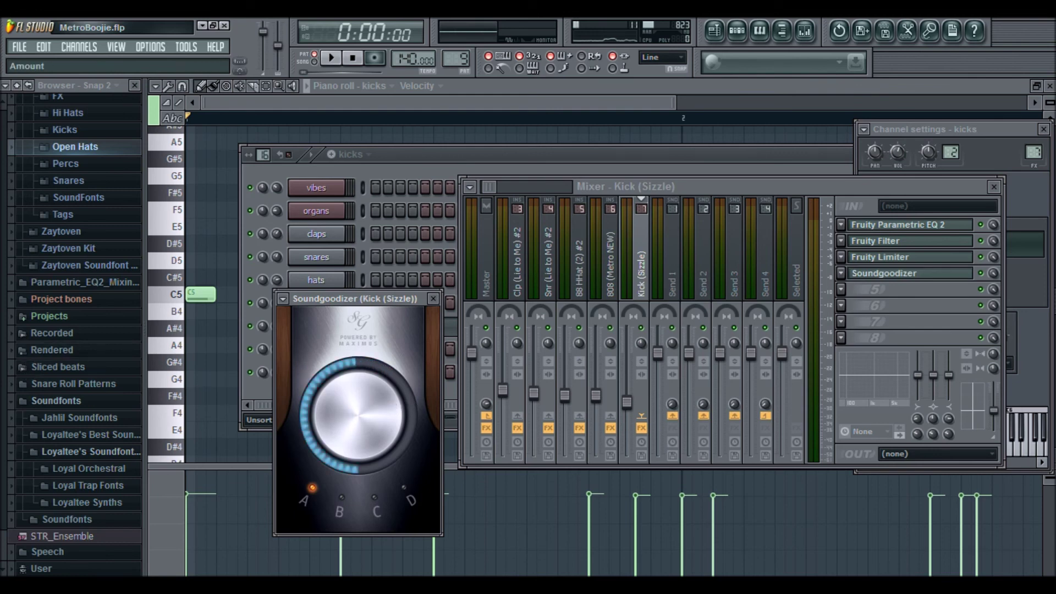
pyautogui.press('space')
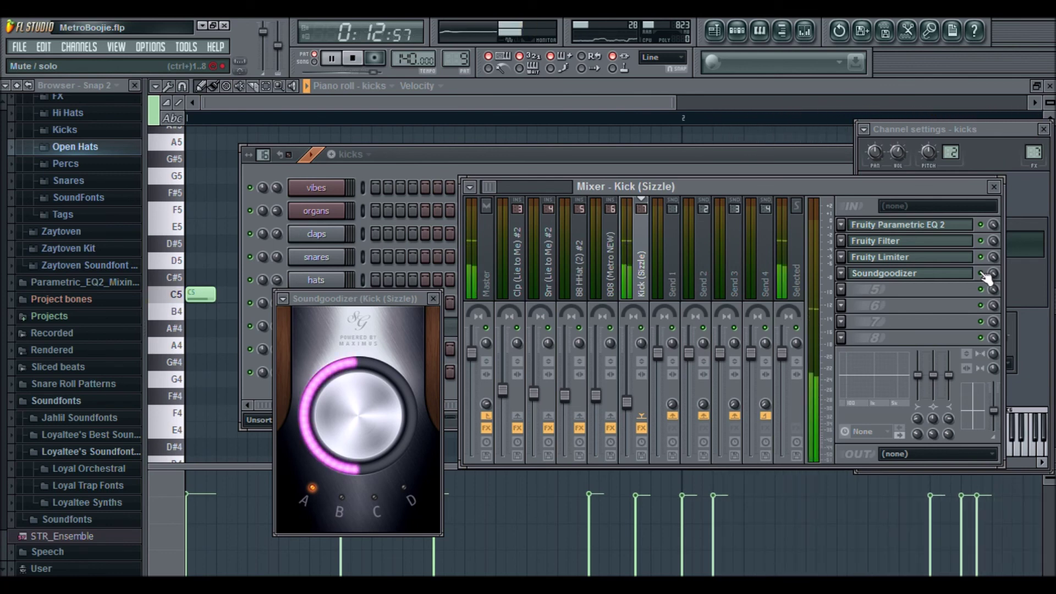
pyautogui.press('space')
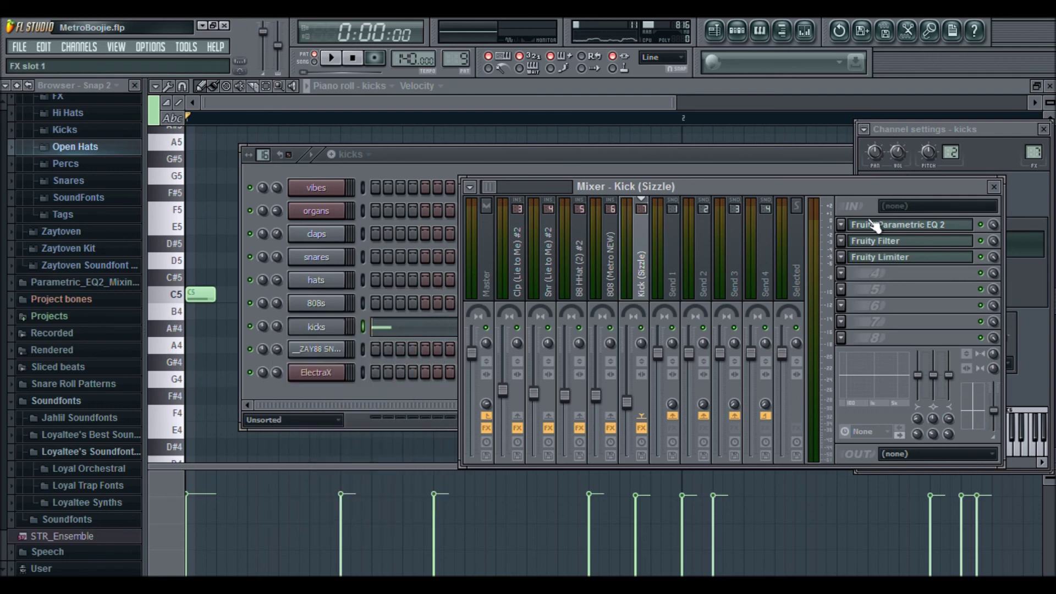
# View the Kick (Sizzle) track's Fruity Parametric EQ 2, Fruity Filter and Fruity Limiter settings, and return to the step sequencer.
pyautogui.click(872, 225)
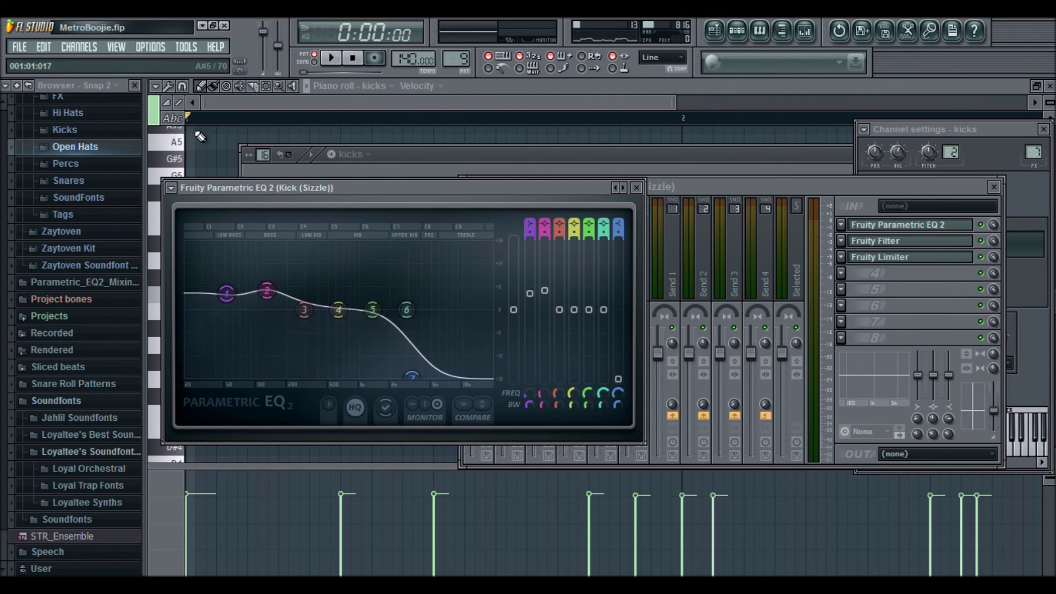
pyautogui.click(897, 247)
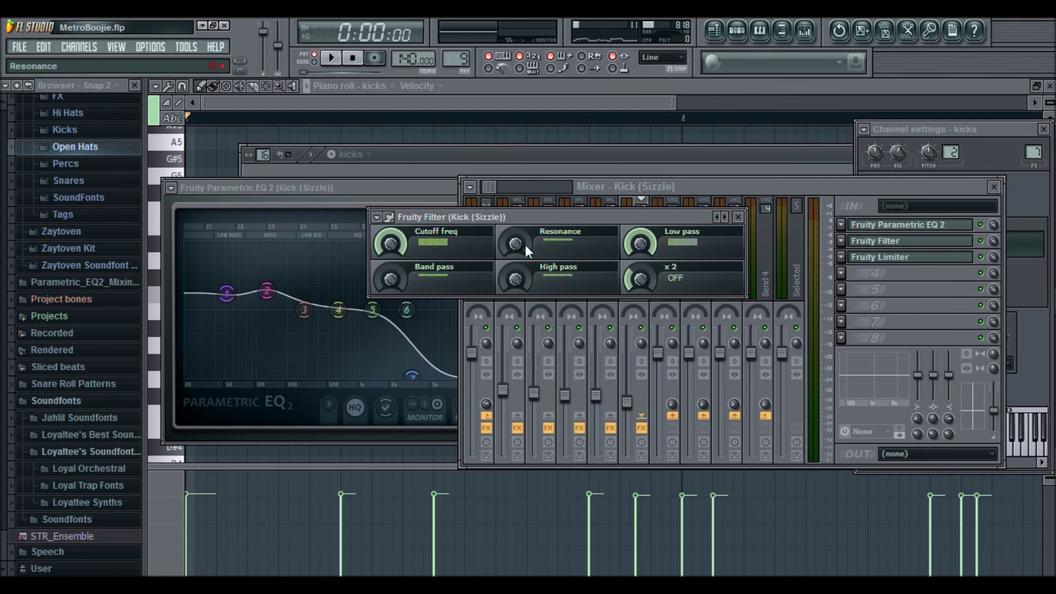
pyautogui.click(886, 258)
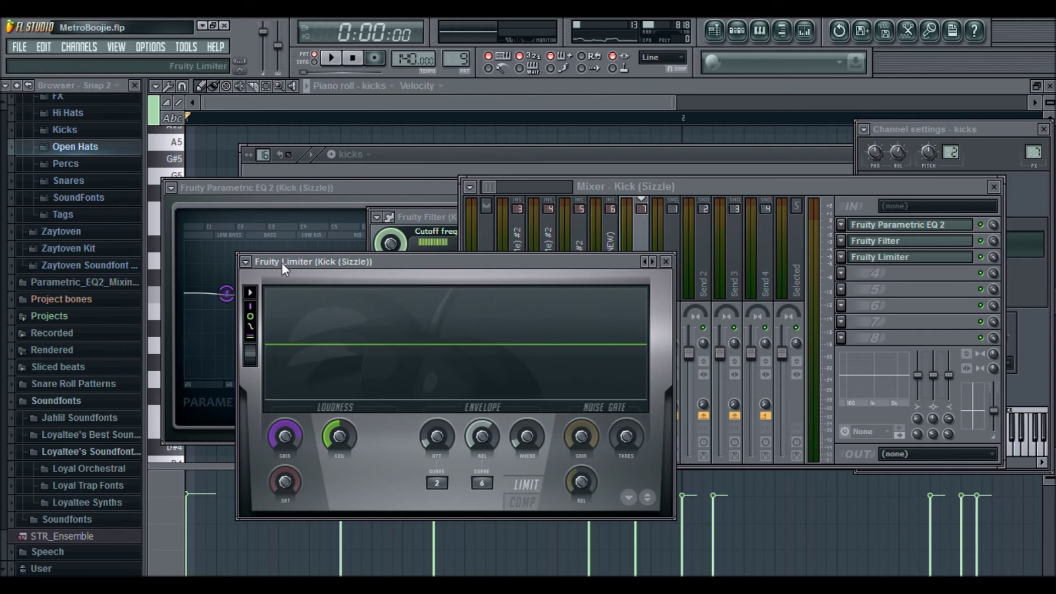
pyautogui.click(651, 187)
pyautogui.click(735, 38)
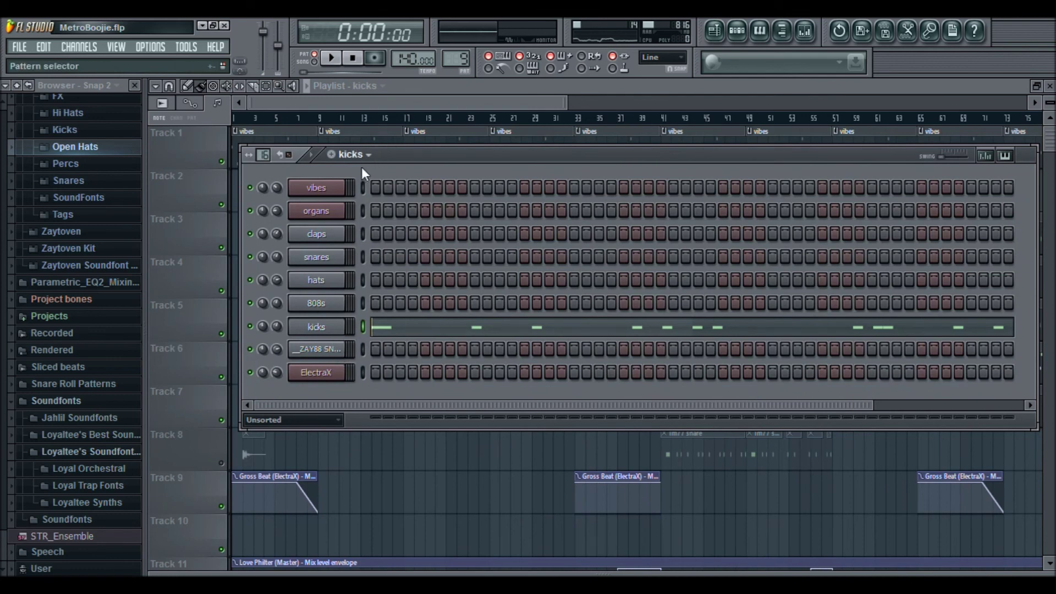
# Select the Tm77 snare pattern and play it from the start in the step sequencer.
pyautogui.press('KP_Add')
pyautogui.press('space')
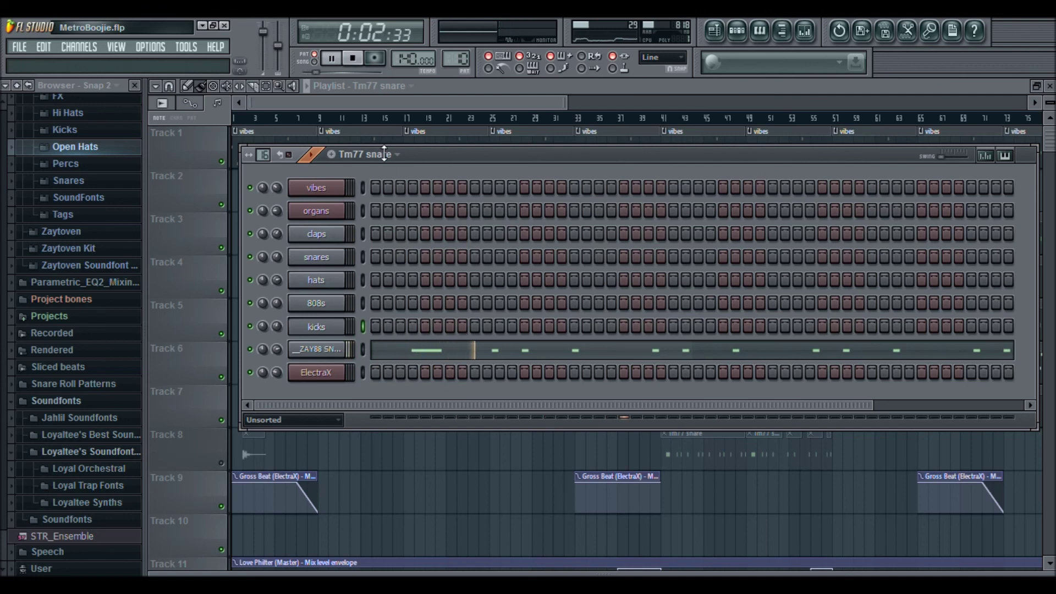
pyautogui.press('space')
# Switch to the piano pattern, view its ElectraX channel's ChilloutKeys MF preset, and move the plugin window off the step sequencer.
pyautogui.press('KP_Add')
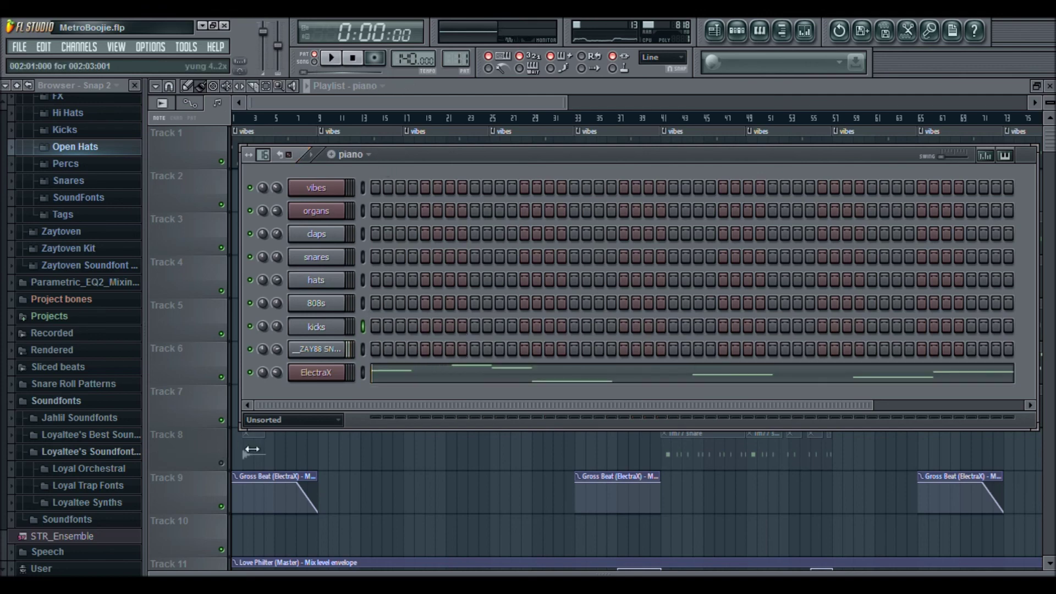
pyautogui.click(318, 374)
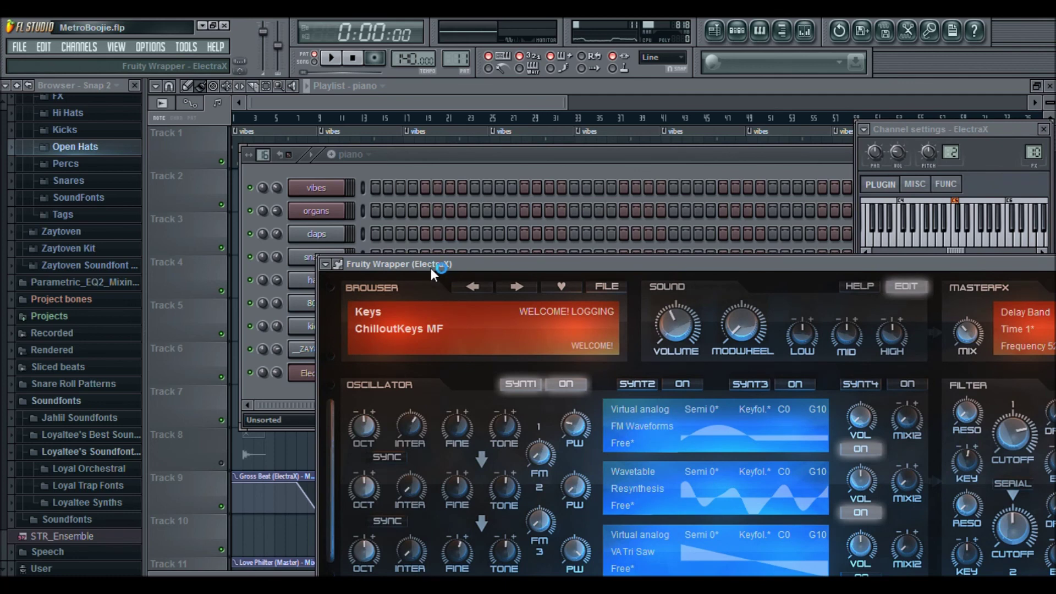
pyautogui.moveTo(426, 264); pyautogui.dragTo(675, 233)
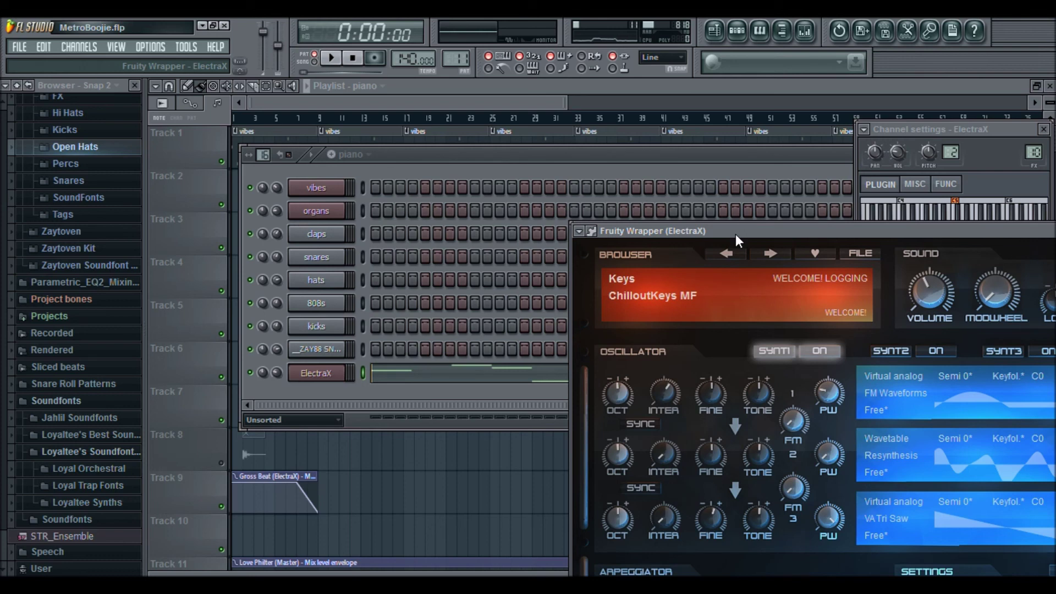
# Play the piano pattern's ElectraX notes in the piano roll, stop playback, and return to the step sequencer.
pyautogui.click(457, 374)
pyautogui.moveTo(498, 103); pyautogui.dragTo(760, 139)
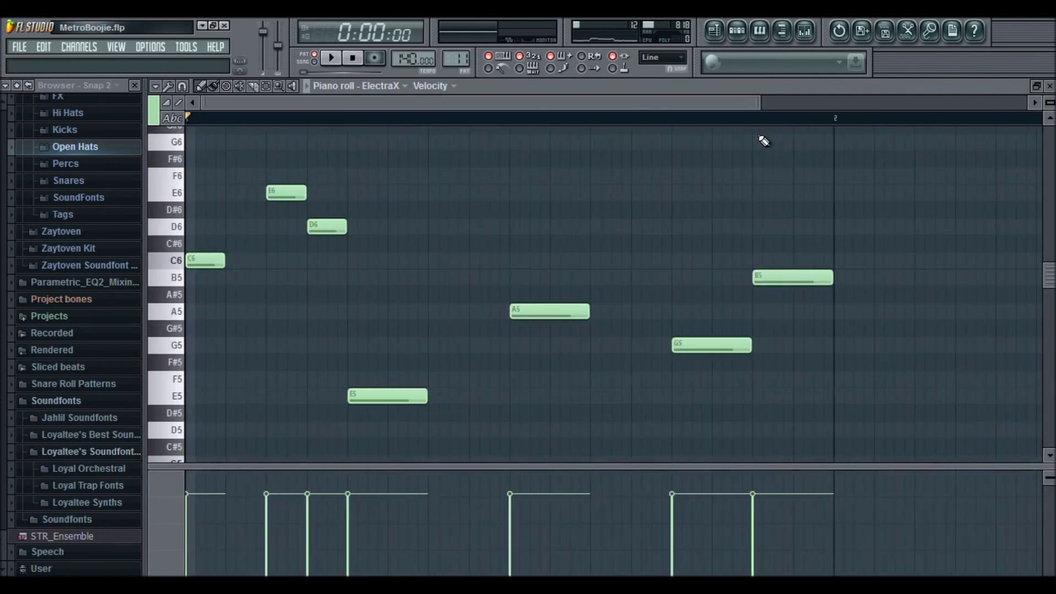
pyautogui.press('space')
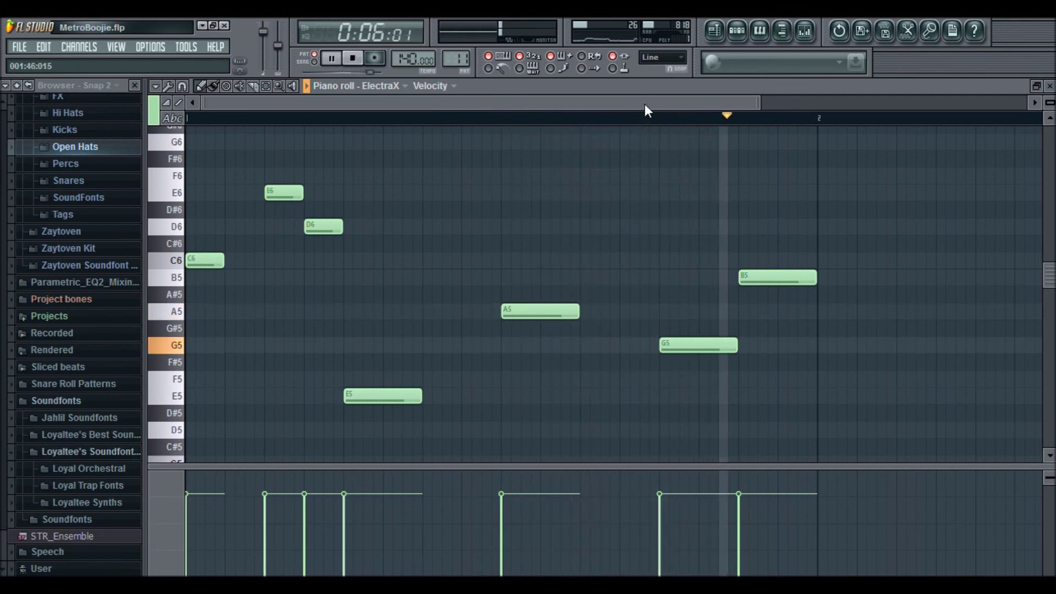
pyautogui.click(743, 35)
pyautogui.press('space')
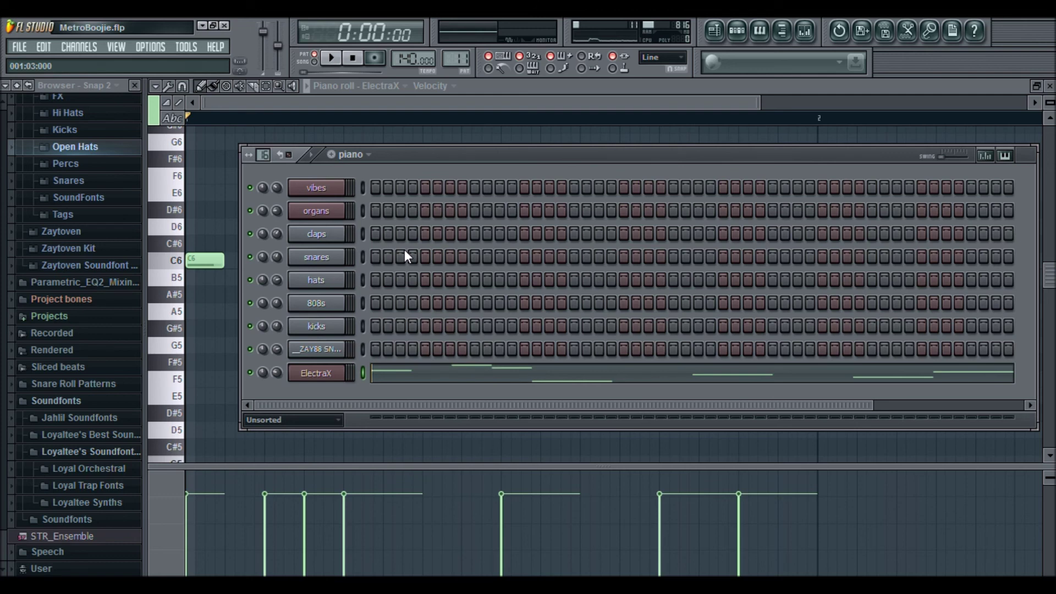
# View the vibes channel's ElectraX preset, PAD Vibes, and close the plugin window.
pyautogui.click(324, 192)
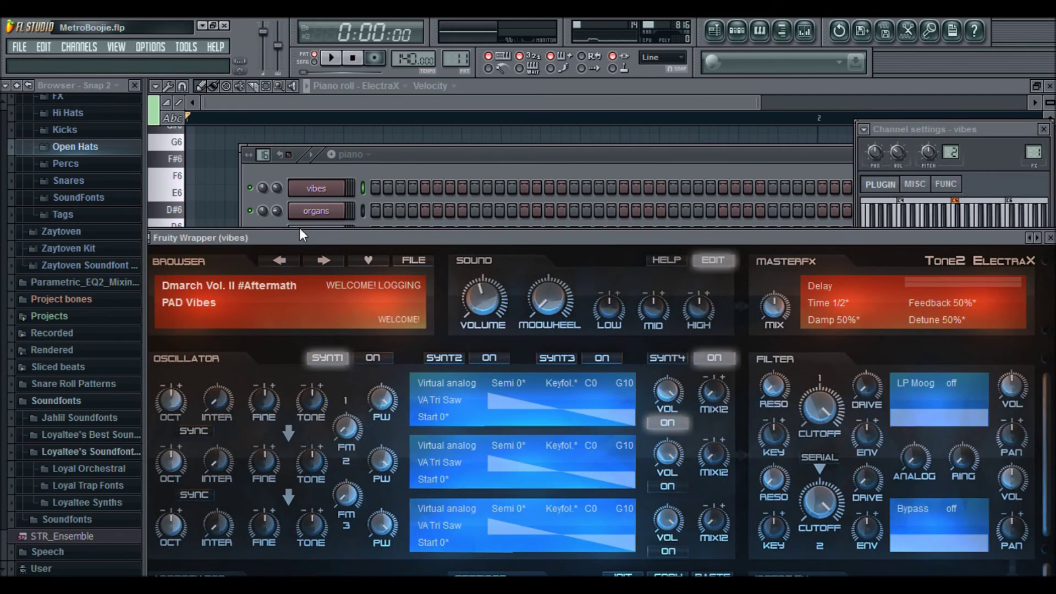
pyautogui.moveTo(378, 236); pyautogui.dragTo(353, 214)
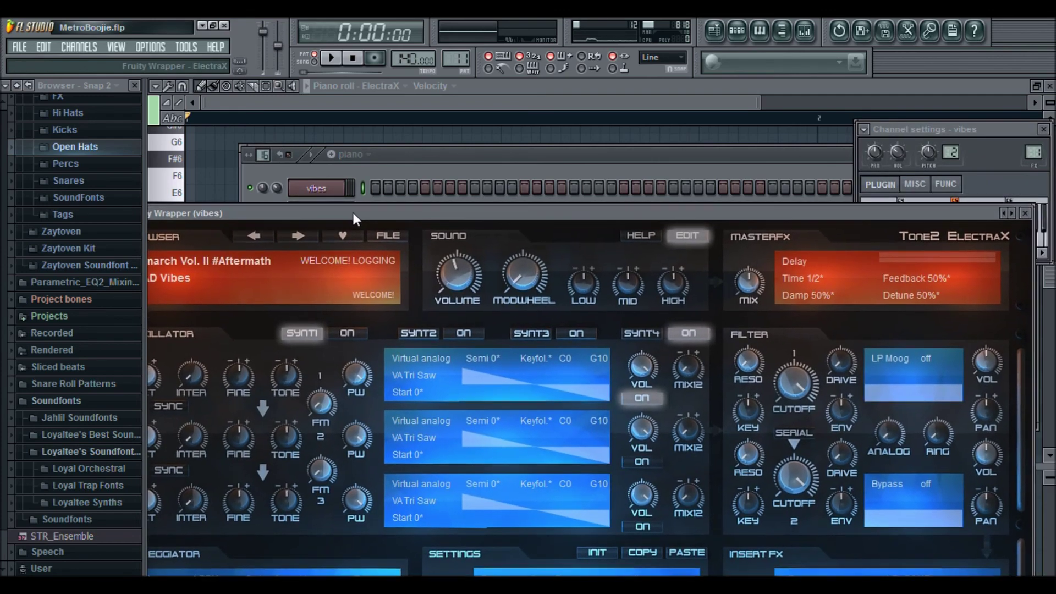
pyautogui.click(1025, 213)
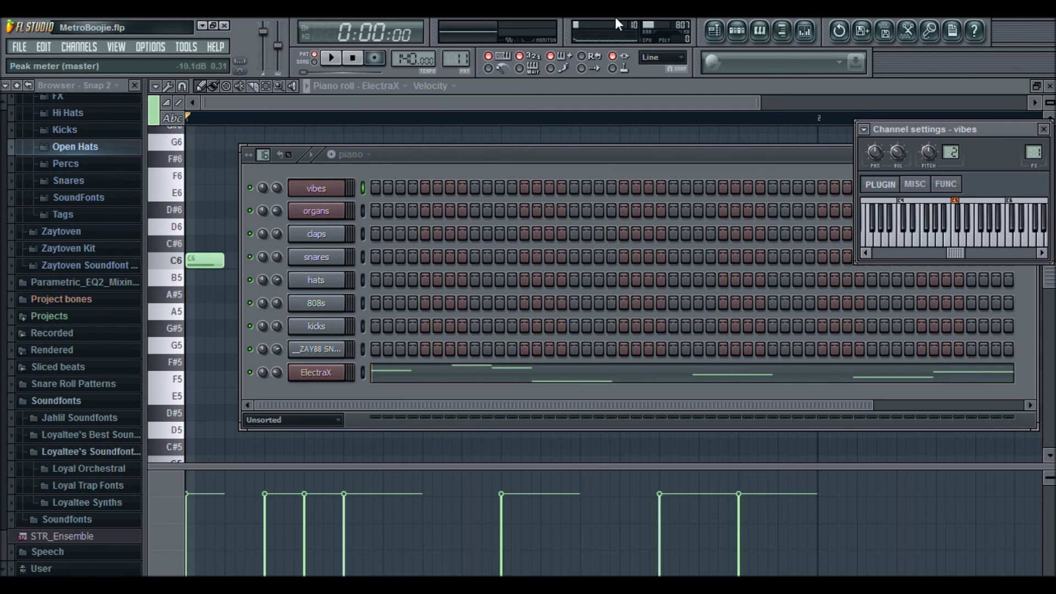
# Return to the playlist, show the mixer, and view the Clp (Lie to Me) #2 track's Fruity Parametric EQ 2 curve.
pyautogui.click(715, 31)
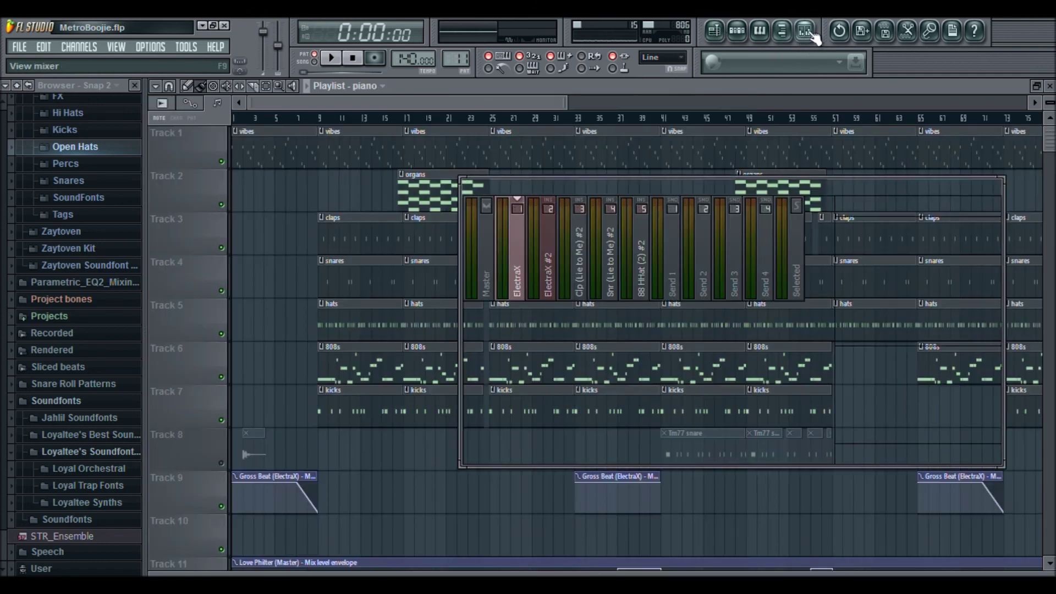
pyautogui.click(805, 31)
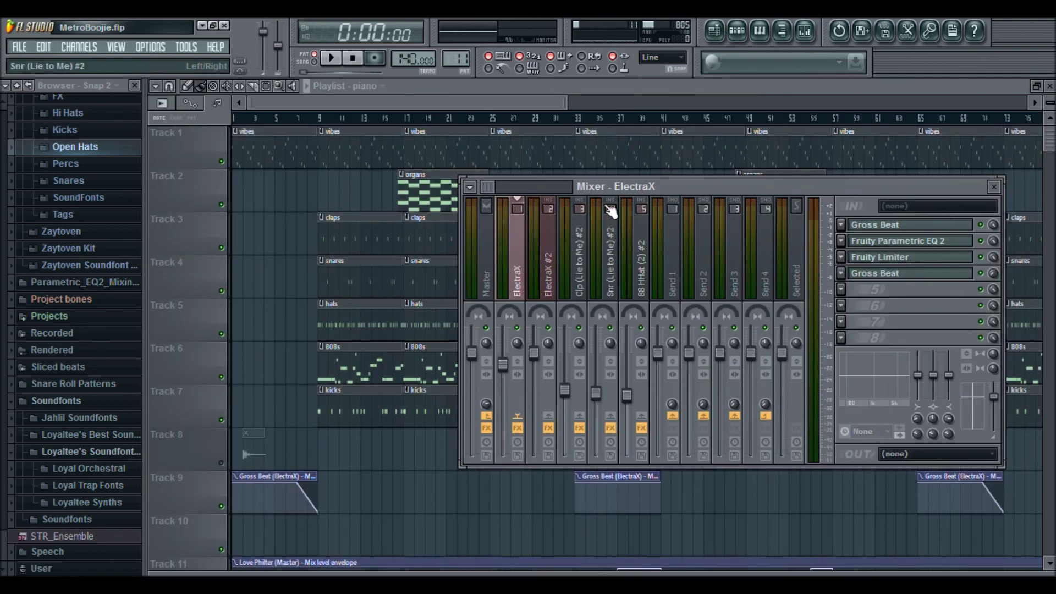
pyautogui.click(549, 259)
pyautogui.click(579, 264)
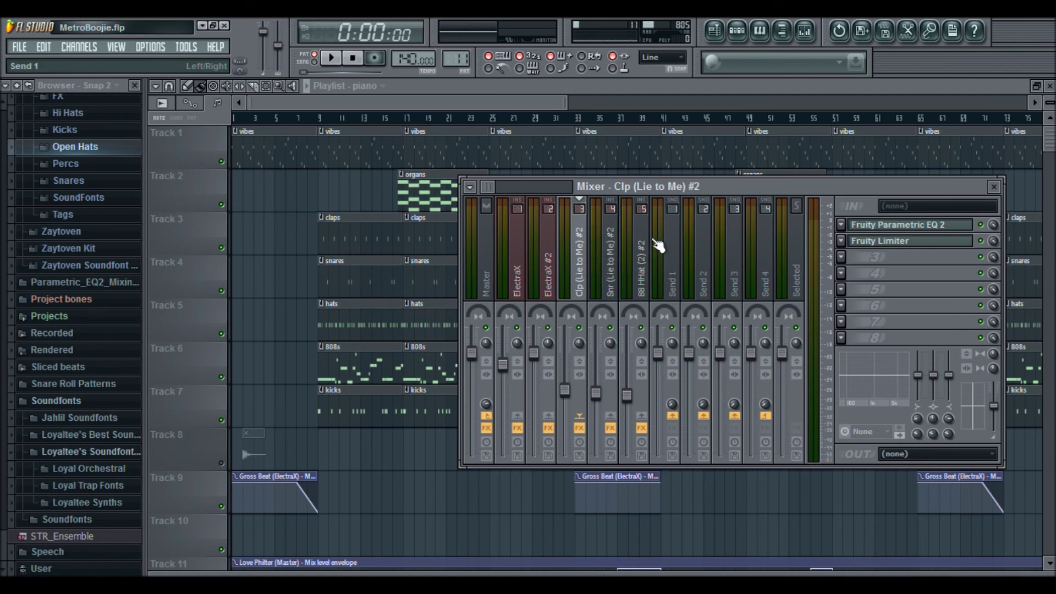
pyautogui.click(929, 232)
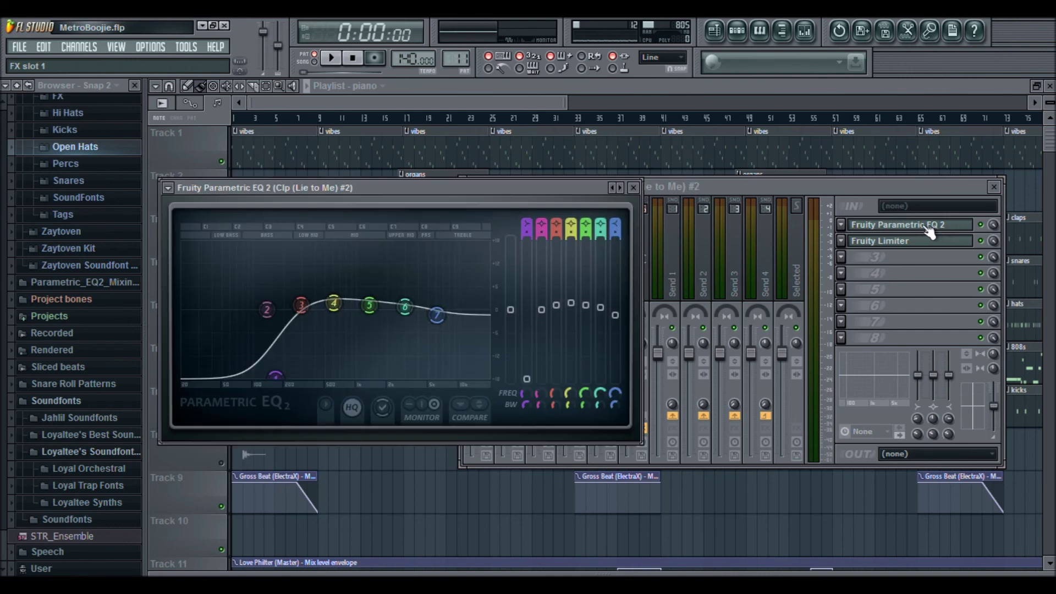
pyautogui.click(930, 232)
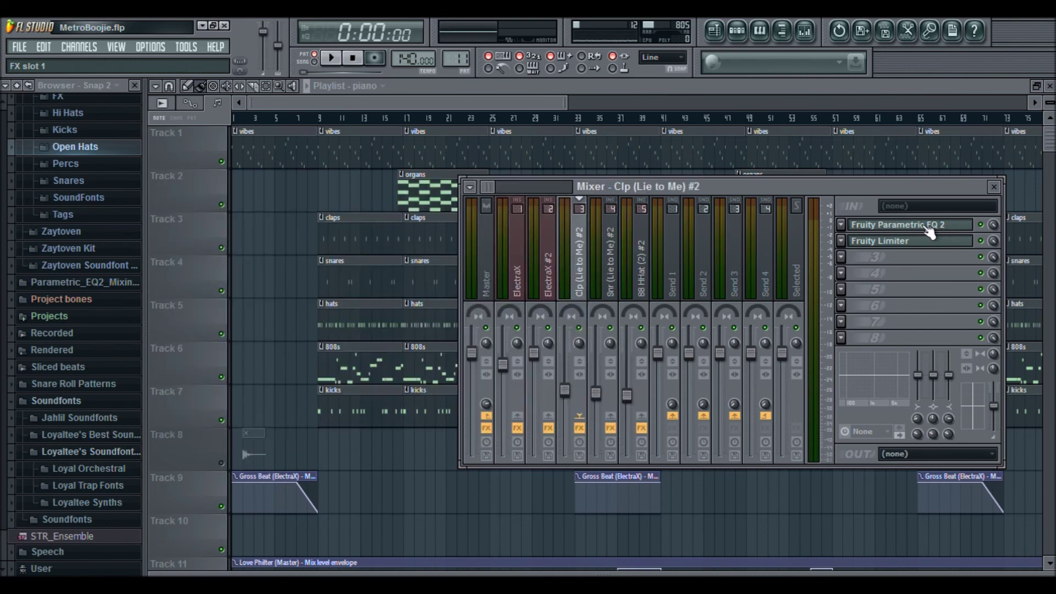
# Check the Snr (Lie to Me) #2 track's effects, and view the 808 (Metro NEW) track's Fruity Parametric EQ 2 curve.
pyautogui.click(619, 260)
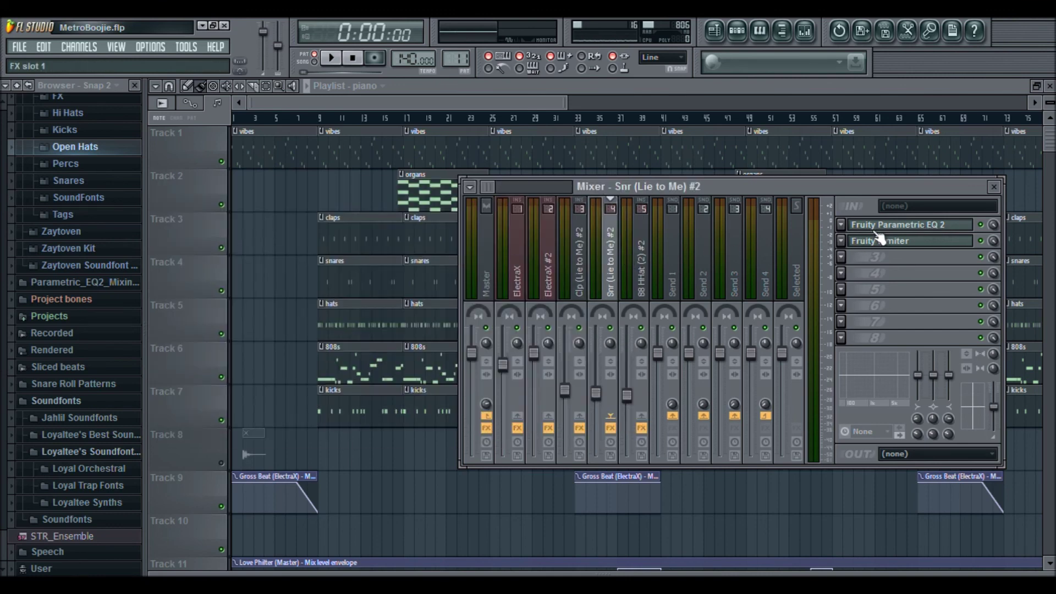
pyautogui.click(627, 308)
pyautogui.click(639, 301)
pyautogui.click(619, 283)
pyautogui.click(638, 284)
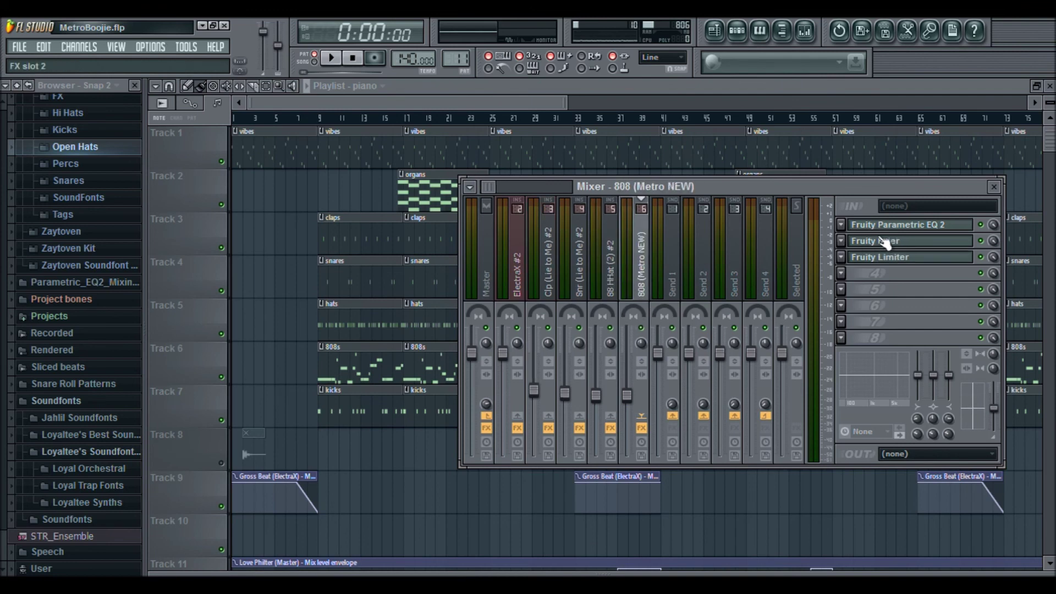
pyautogui.click(916, 227)
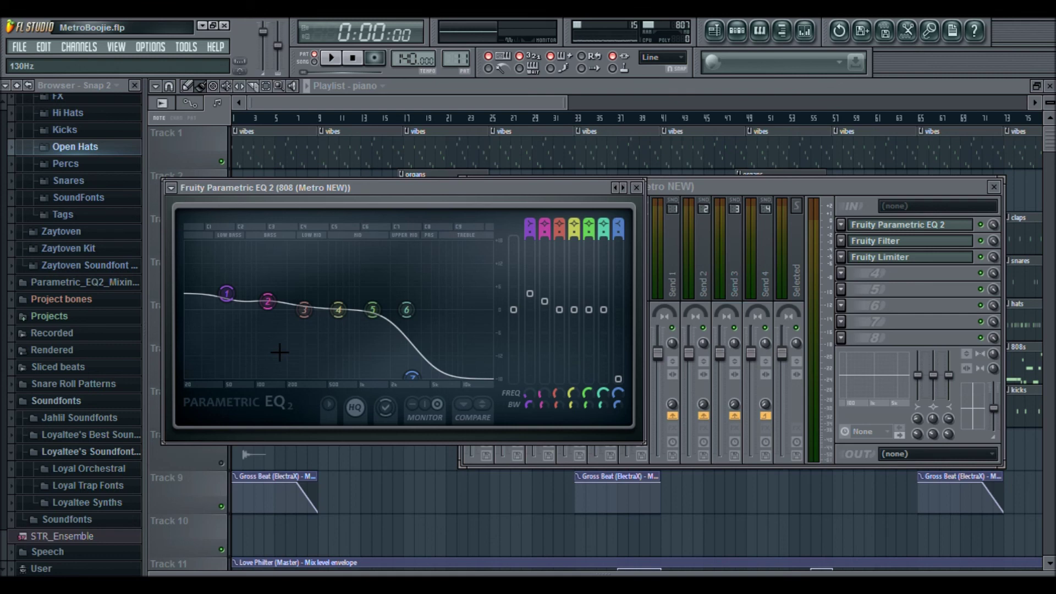
pyautogui.click(636, 188)
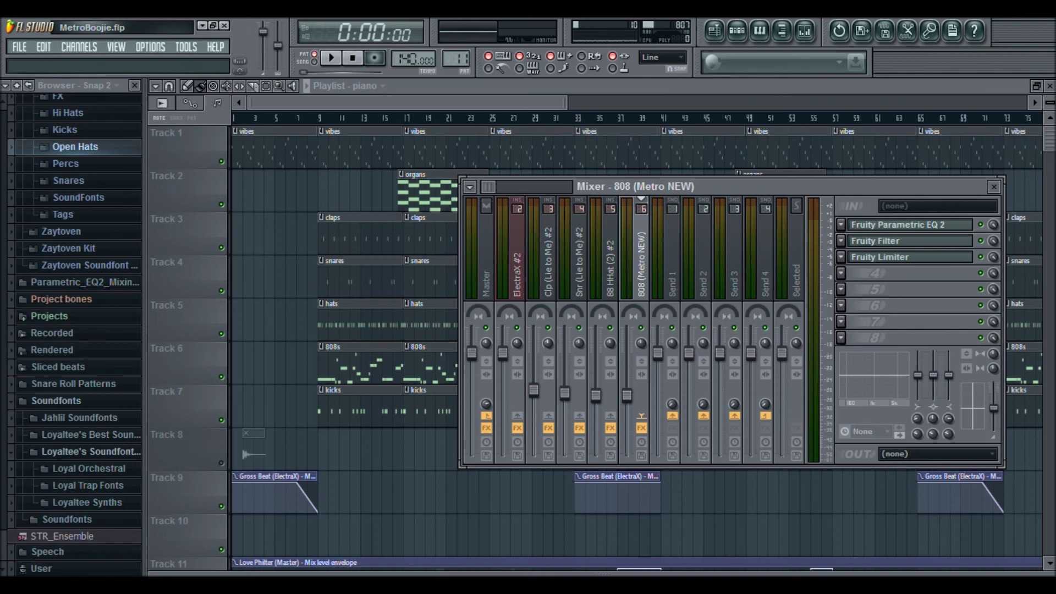
# Collapse the Yung 4 Kit and Young Kico folders in the browser.
pyautogui.scroll(4, 50, 470)
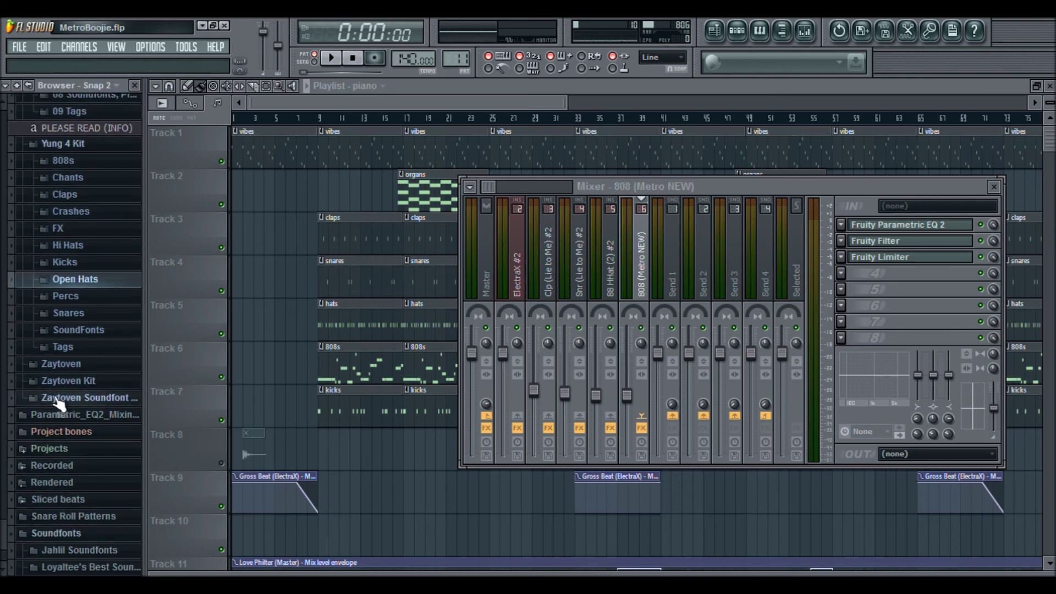
pyautogui.scroll(5, 93, 308)
pyautogui.click(98, 282)
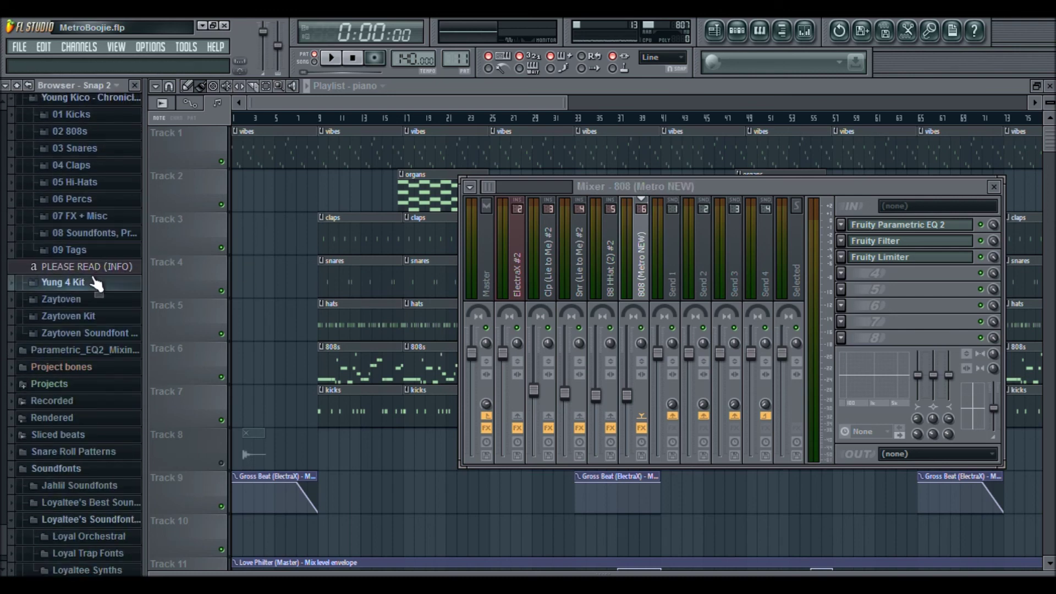
pyautogui.scroll(2, 85, 308)
pyautogui.click(88, 174)
pyautogui.scroll(8, 82, 266)
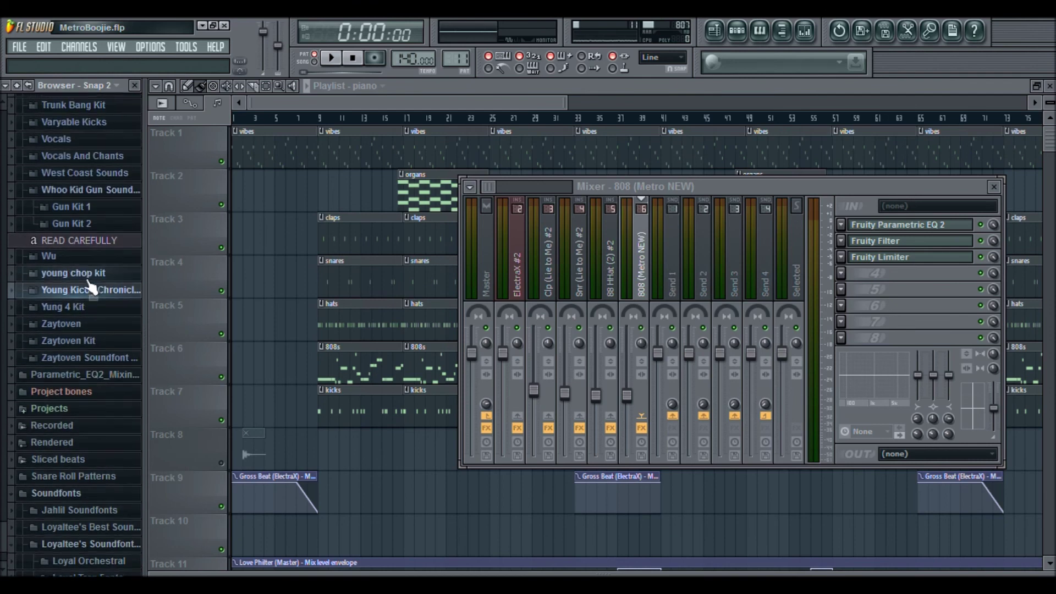
# Collapse the OVO Drum Kit, Metro Boomin drum kit, TM88 Trap House and Plugged In Drum Kit folders in the browser.
pyautogui.scroll(20, 86, 395)
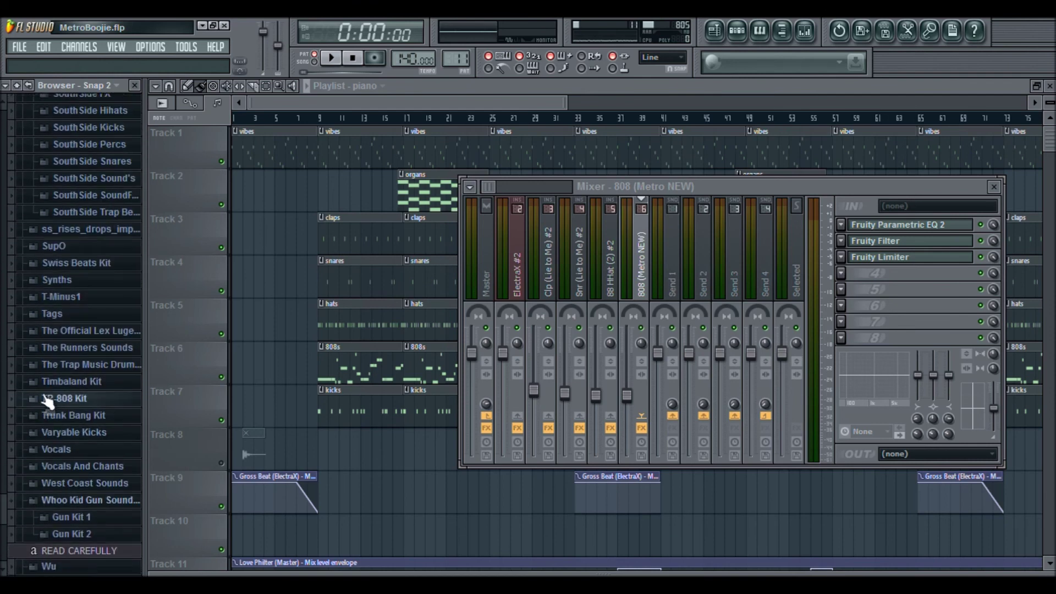
pyautogui.scroll(4, 74, 281)
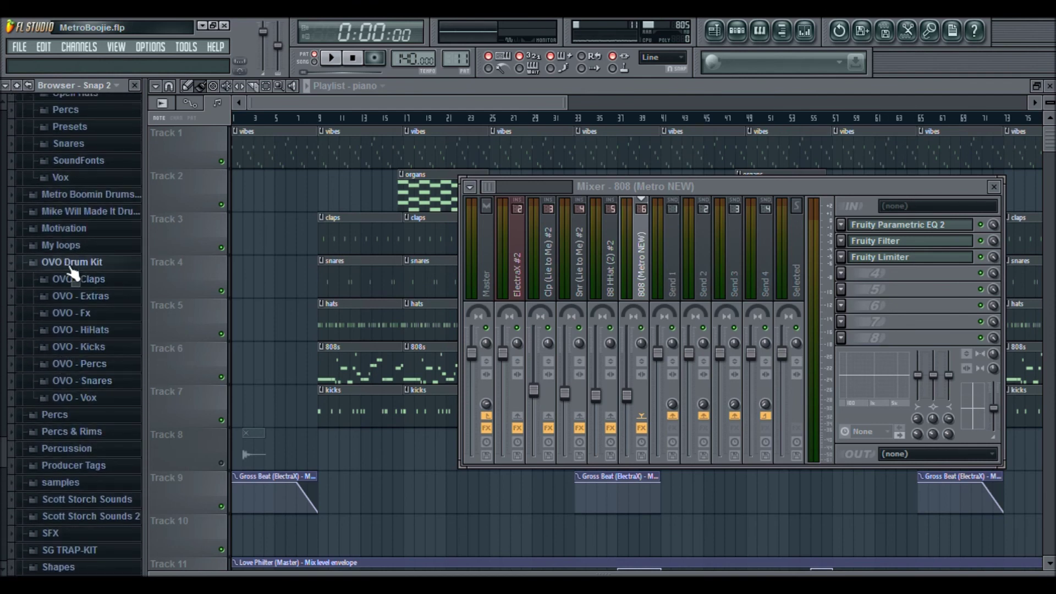
pyautogui.click(69, 354)
pyautogui.scroll(4, 55, 432)
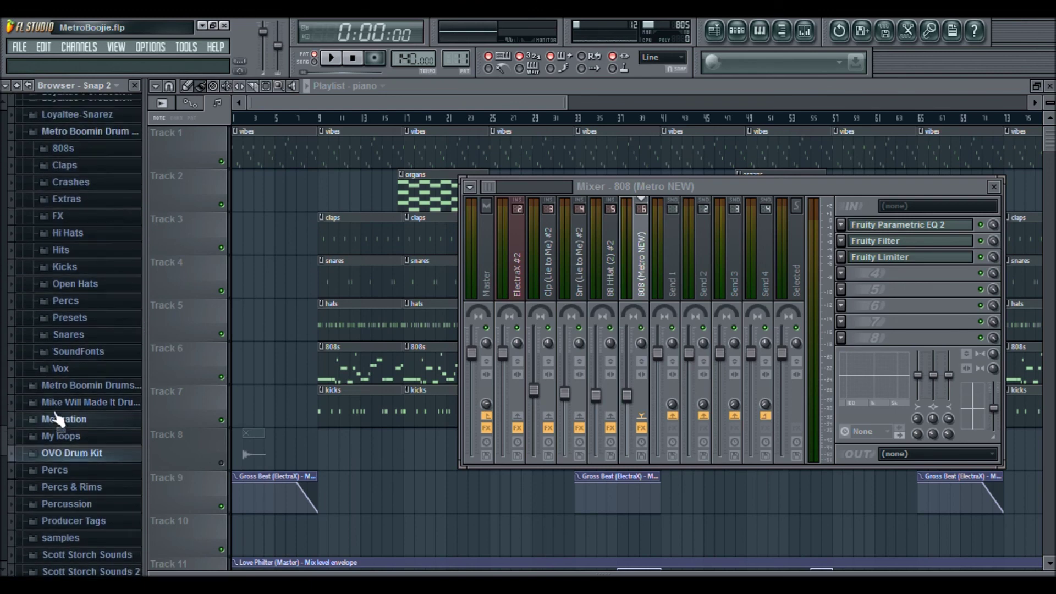
pyautogui.click(63, 219)
pyautogui.scroll(15, 82, 368)
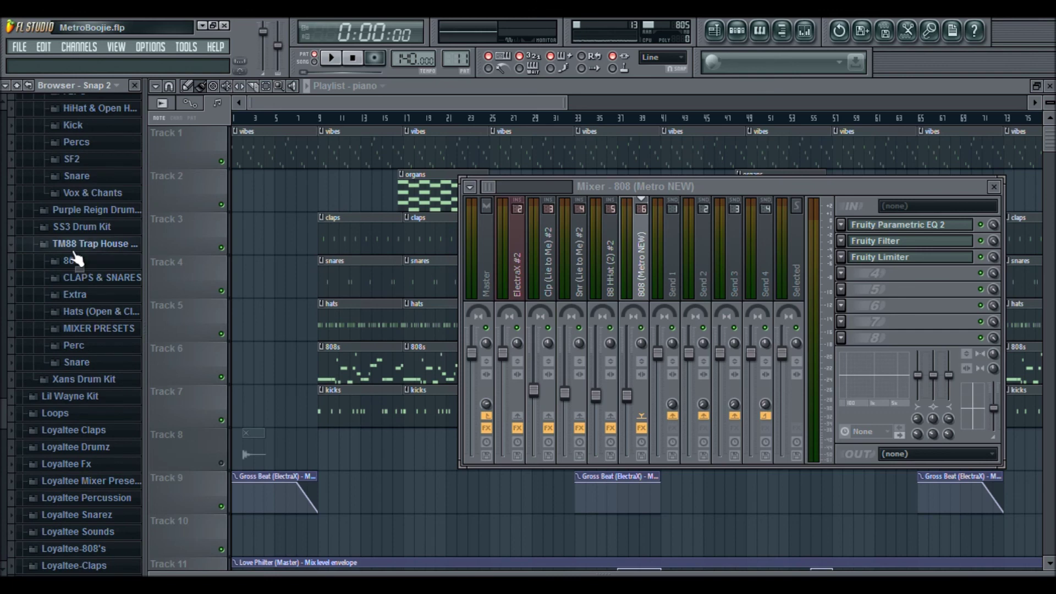
pyautogui.click(91, 244)
pyautogui.scroll(12, 72, 385)
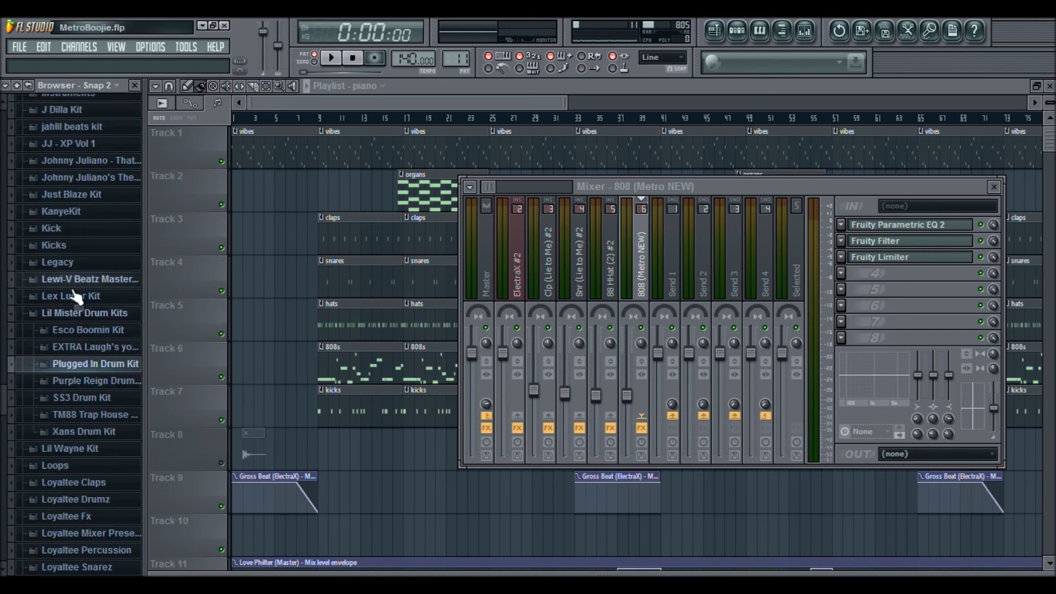
# Look over the kits in the Lil Mister Drum Kits folder and glance into the Esco Boomin Kit.
pyautogui.click(64, 318)
pyautogui.click(67, 313)
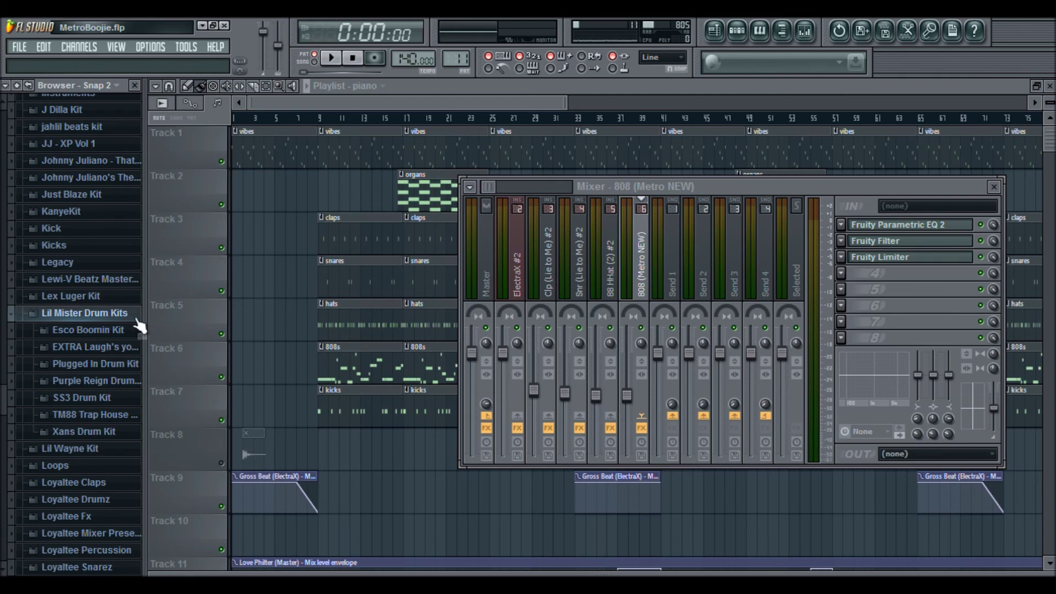
pyautogui.click(85, 330)
pyautogui.click(108, 330)
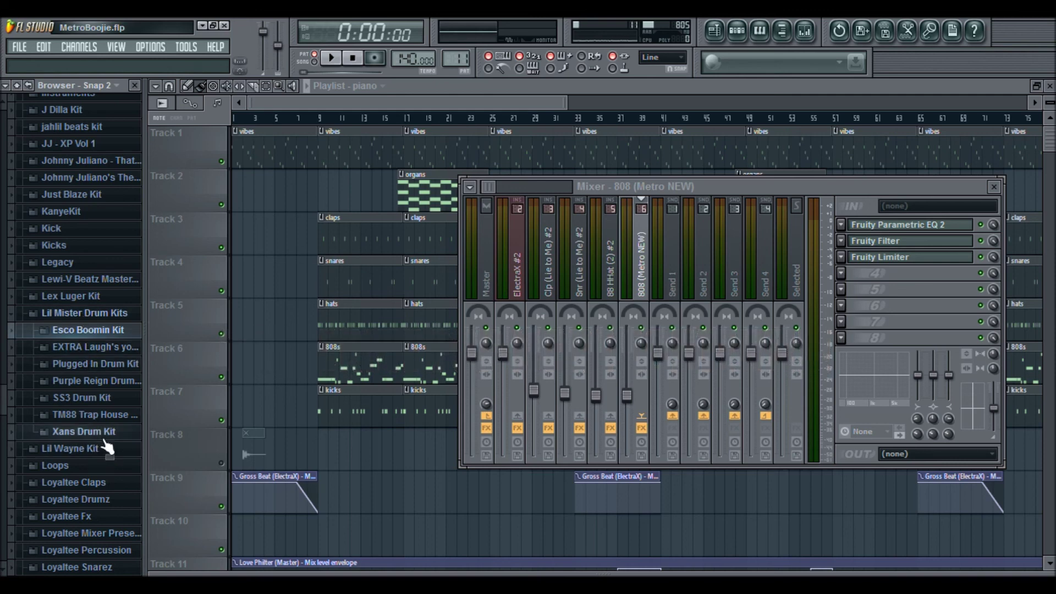
# Preview the 808 (Spinz) sample from the Esco Boomin Kit's 808 folder, and collapse that folder.
pyautogui.click(89, 331)
pyautogui.click(89, 348)
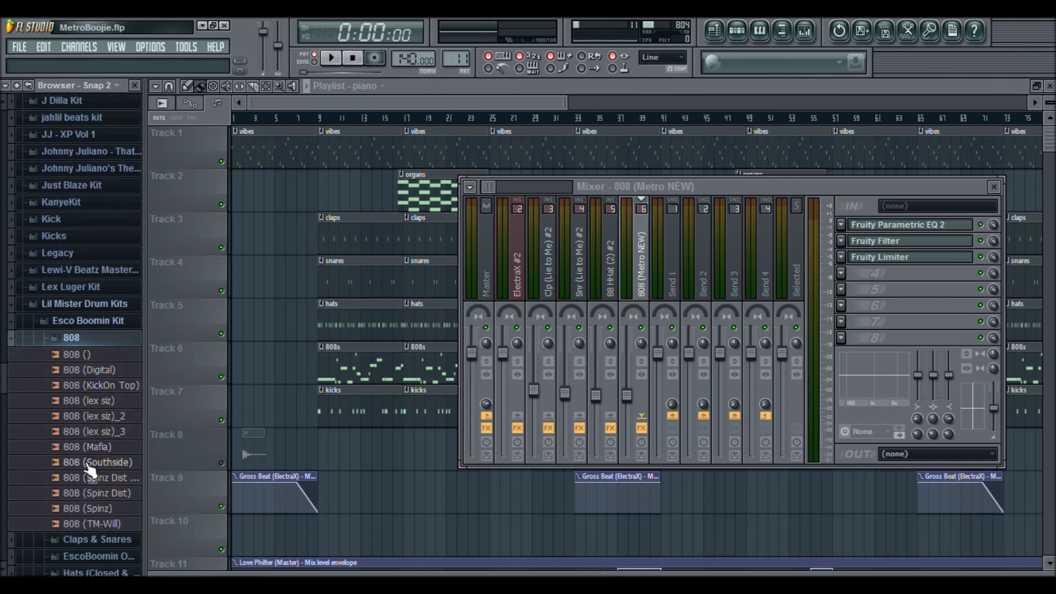
pyautogui.click(107, 515)
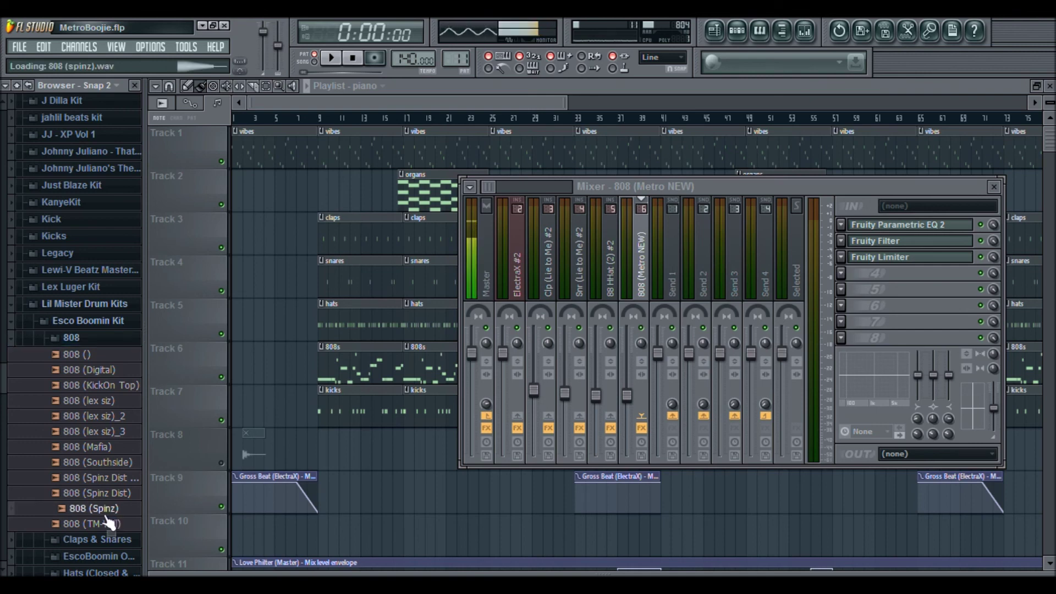
pyautogui.click(104, 338)
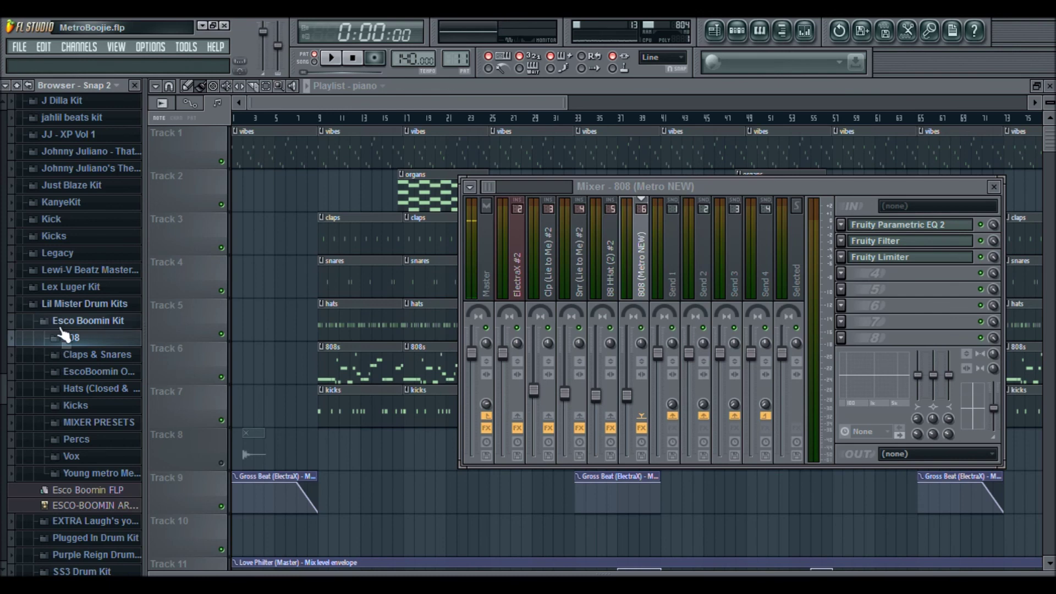
# Preview the Snr (Boomin) sample from the Esco Boomin Kit's Claps & Snares folder several times, and collapse that folder.
pyautogui.click(88, 354)
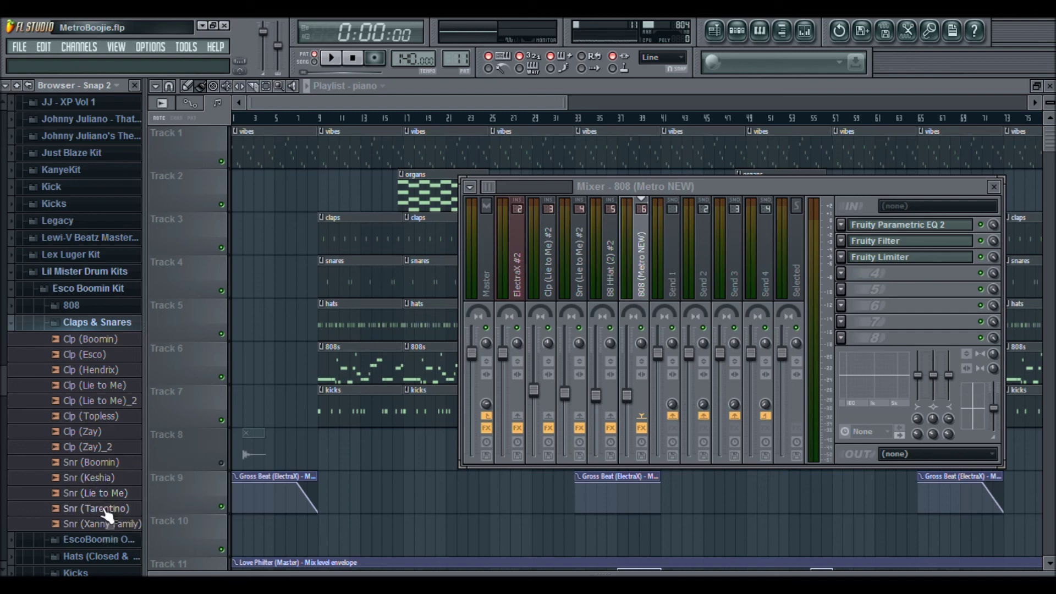
pyautogui.click(108, 468)
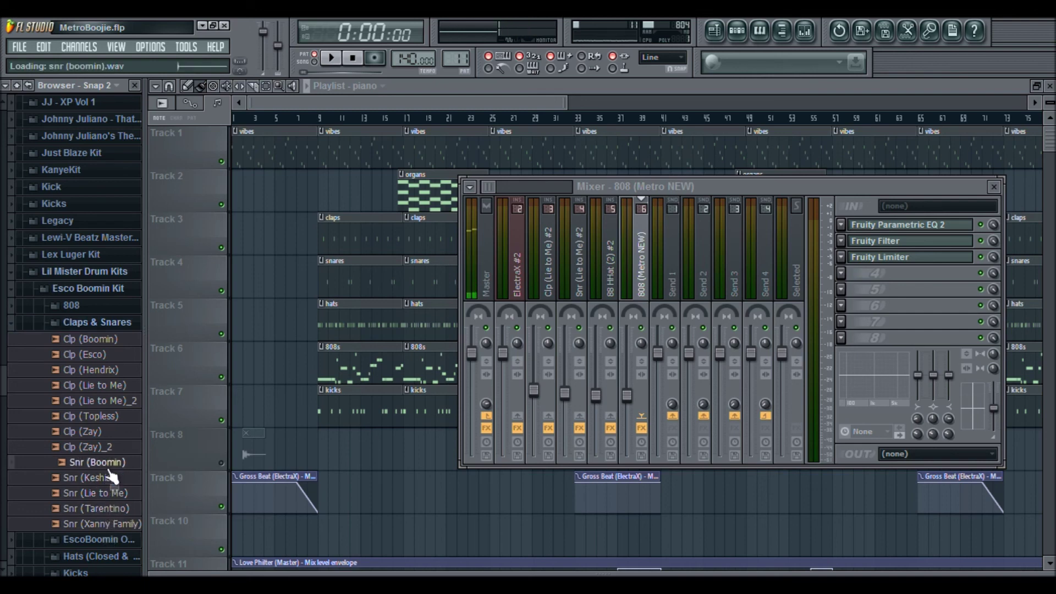
pyautogui.click(107, 469)
pyautogui.click(109, 467)
pyautogui.click(77, 323)
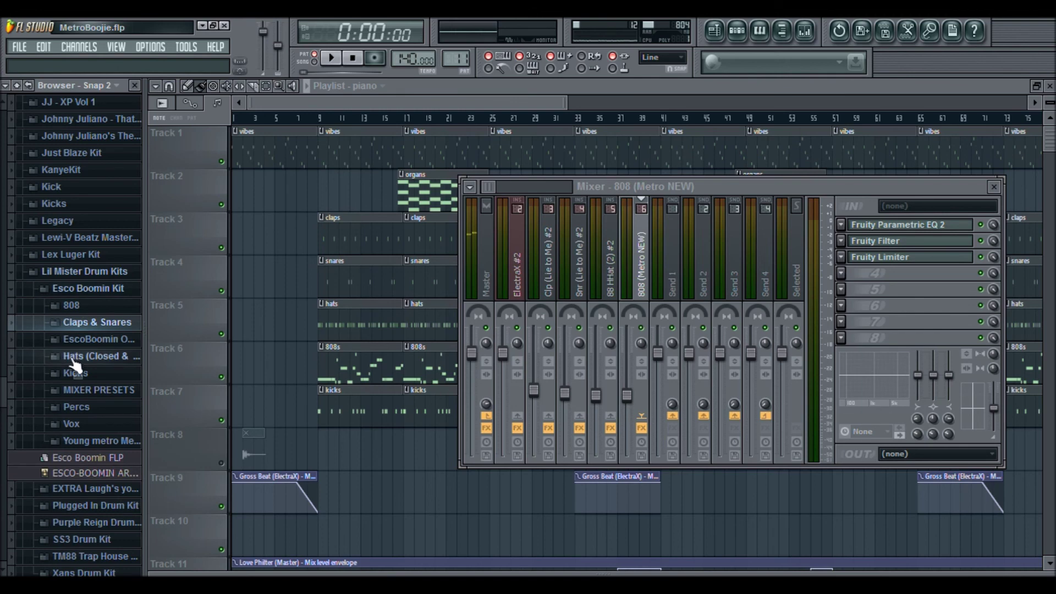
# Collapse the Esco Boomin Kit folder and preview the Wicked Snare sample from the Purple Reign drum kit.
pyautogui.click(88, 289)
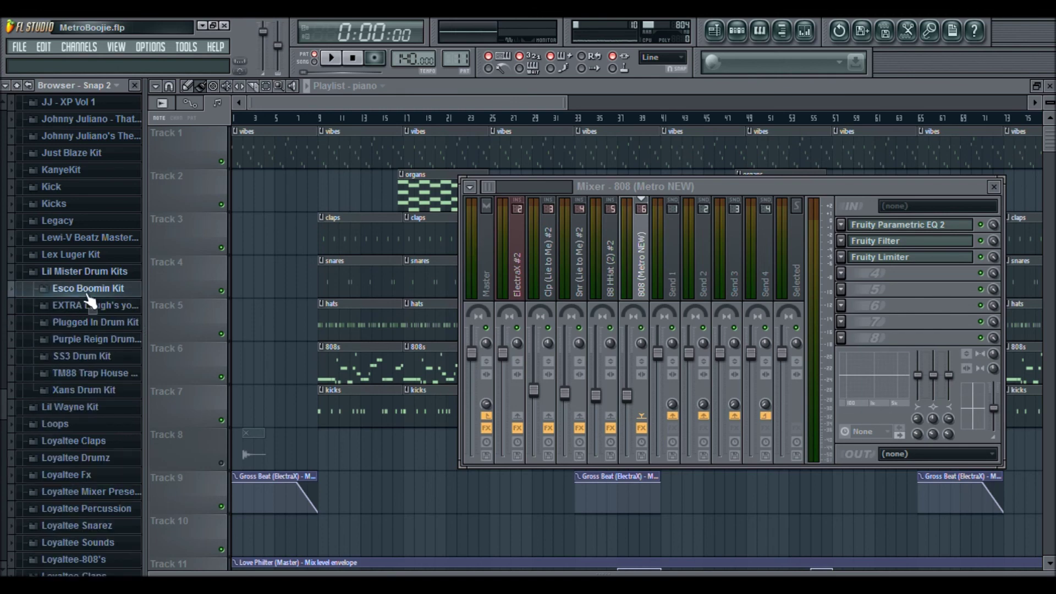
pyautogui.click(87, 343)
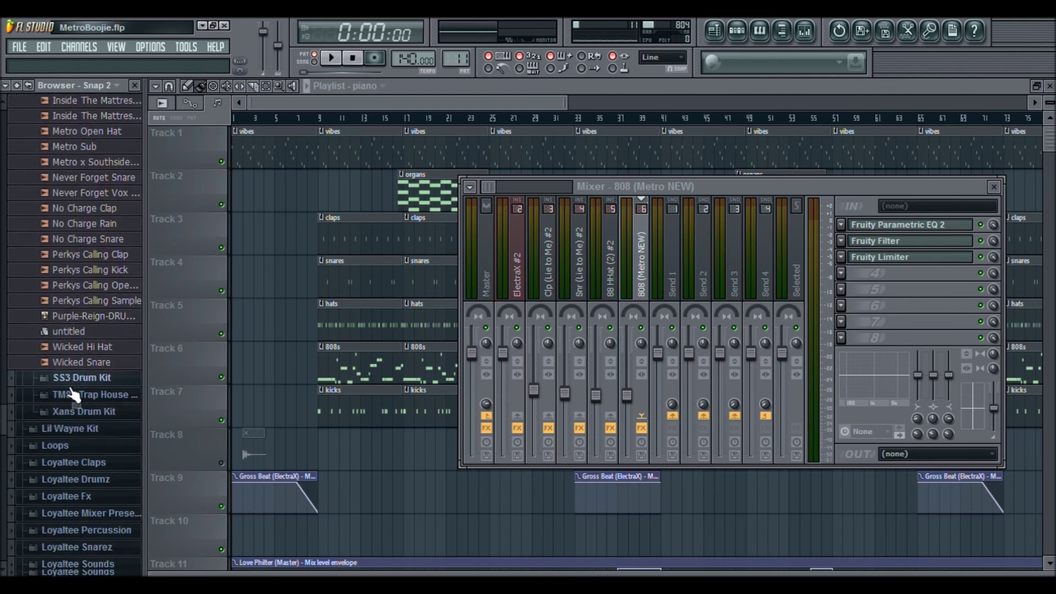
pyautogui.scroll(-3, 74, 396)
pyautogui.click(92, 322)
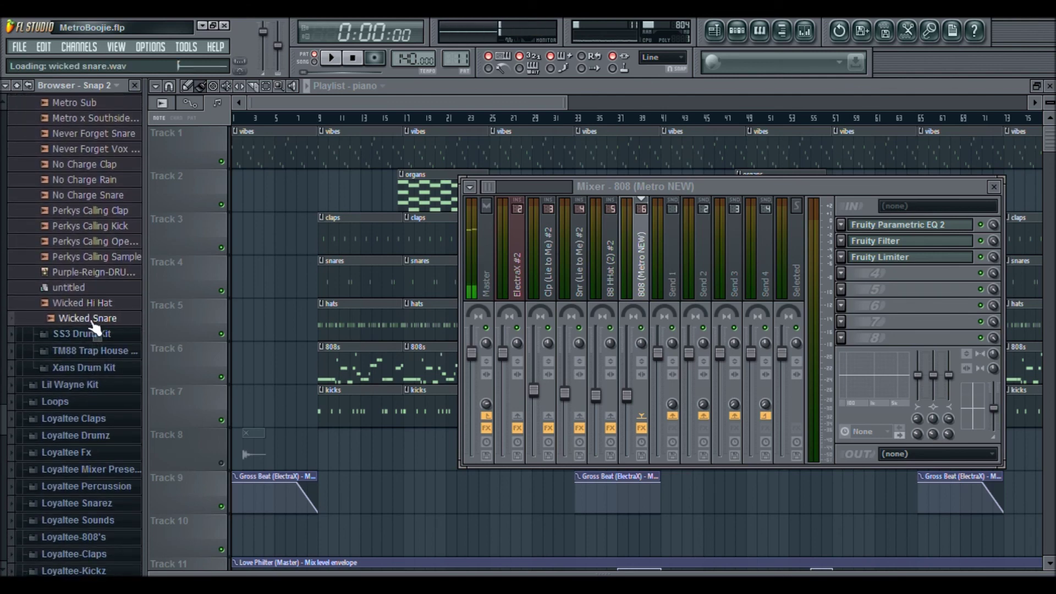
# Preview the Perkys Calling Sample from the Purple Reign drum kit, and collapse that kit's folder.
pyautogui.scroll(5, 99, 338)
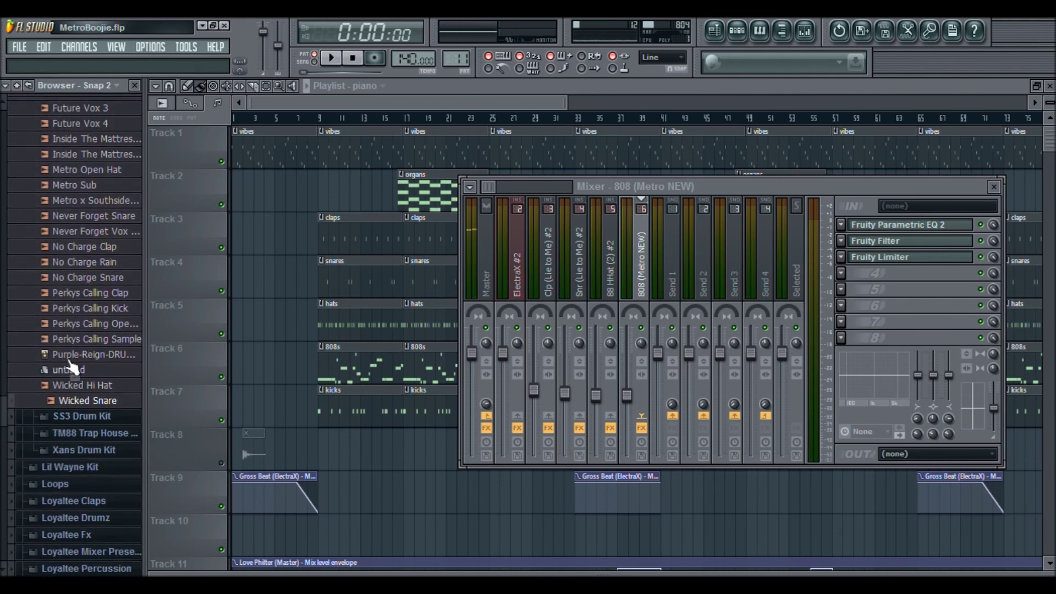
pyautogui.scroll(7, 71, 368)
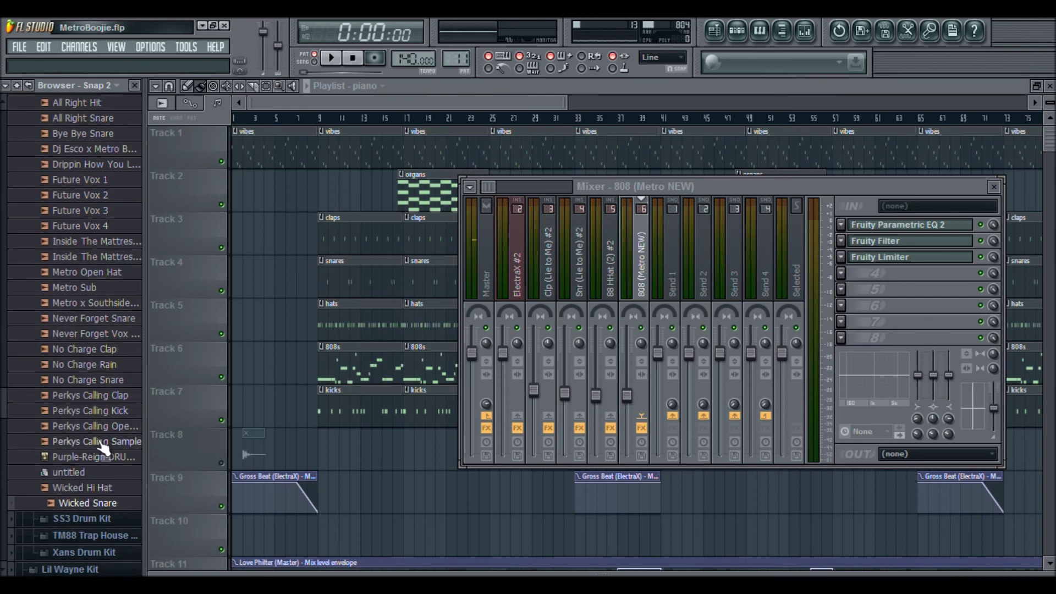
pyautogui.click(100, 442)
pyautogui.scroll(12, 109, 446)
pyautogui.scroll(5, 109, 446)
pyautogui.click(23, 333)
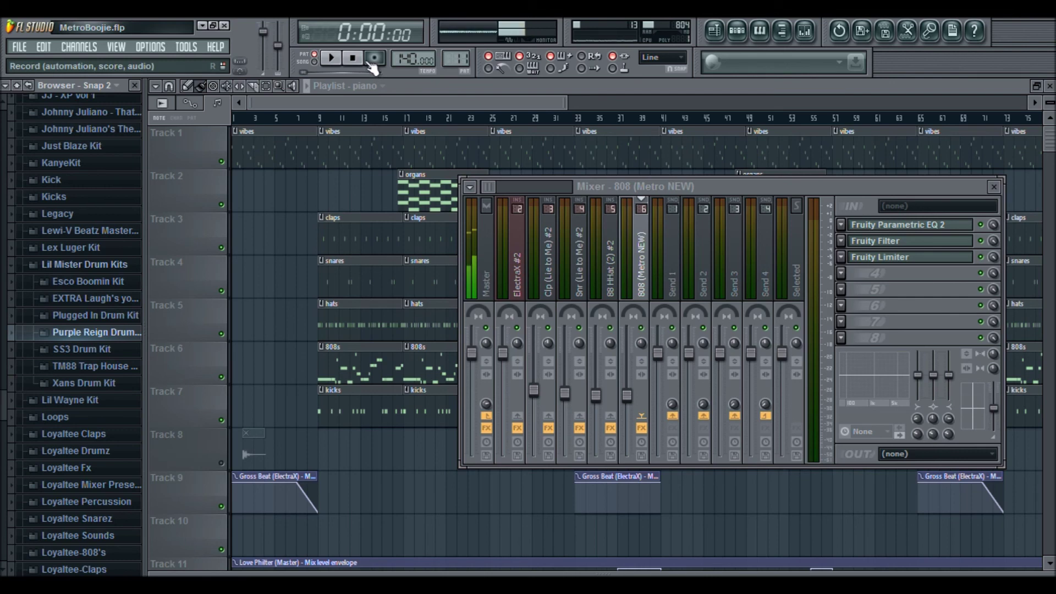
# Close the mixer and zoom the playlist out to show more of the arrangement.
pyautogui.scroll(-2, 690, 125)
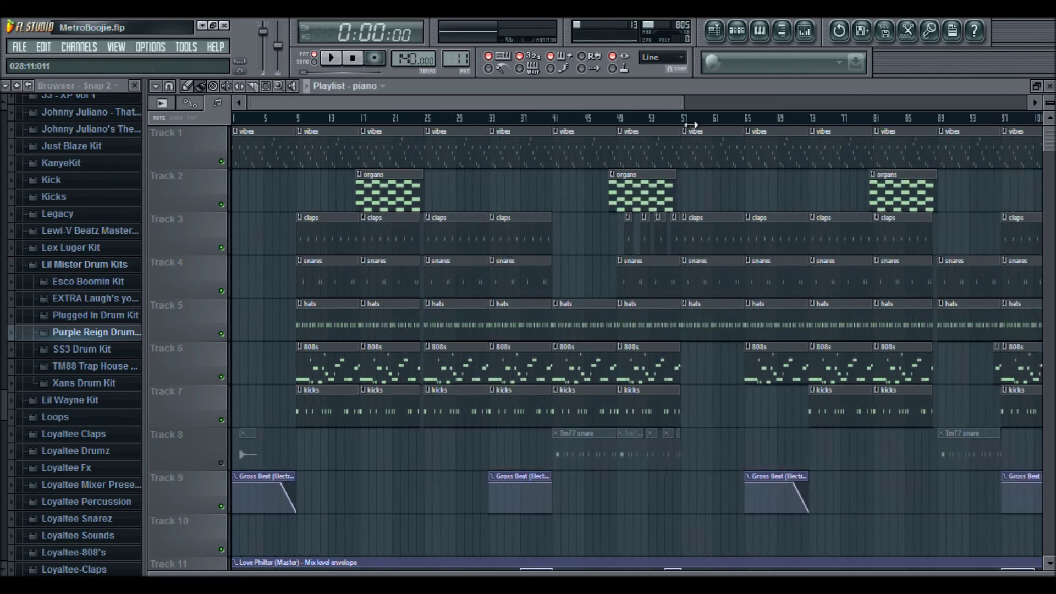
pyautogui.scroll(-1, 691, 125)
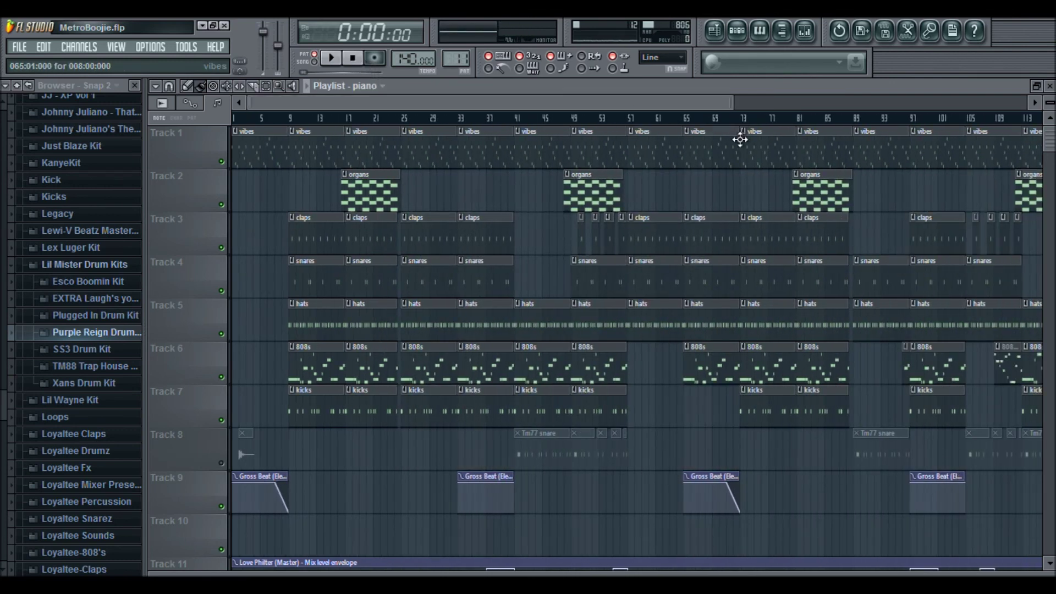
# Collapse the Lil Mister Drum Kits, Whoo Kid Gun Sound and SouthSide Drum Kit folders in the browser.
pyautogui.click(93, 266)
pyautogui.scroll(6, 33, 347)
pyautogui.scroll(2, 60, 350)
pyautogui.scroll(-20, 31, 358)
pyautogui.scroll(-5, 33, 358)
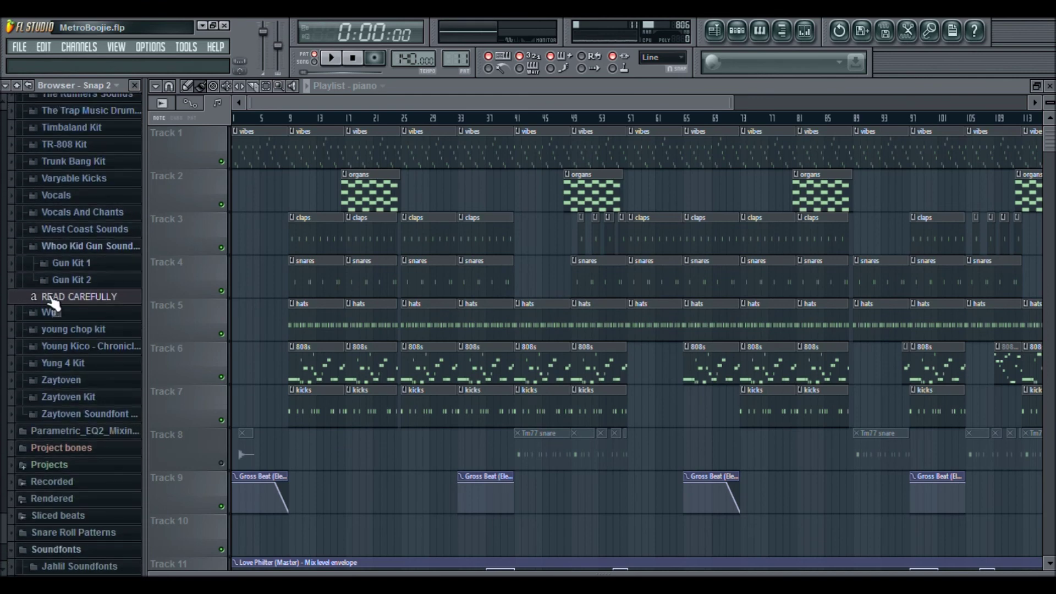
pyautogui.scroll(1, 61, 286)
pyautogui.click(71, 257)
pyautogui.scroll(6, 55, 322)
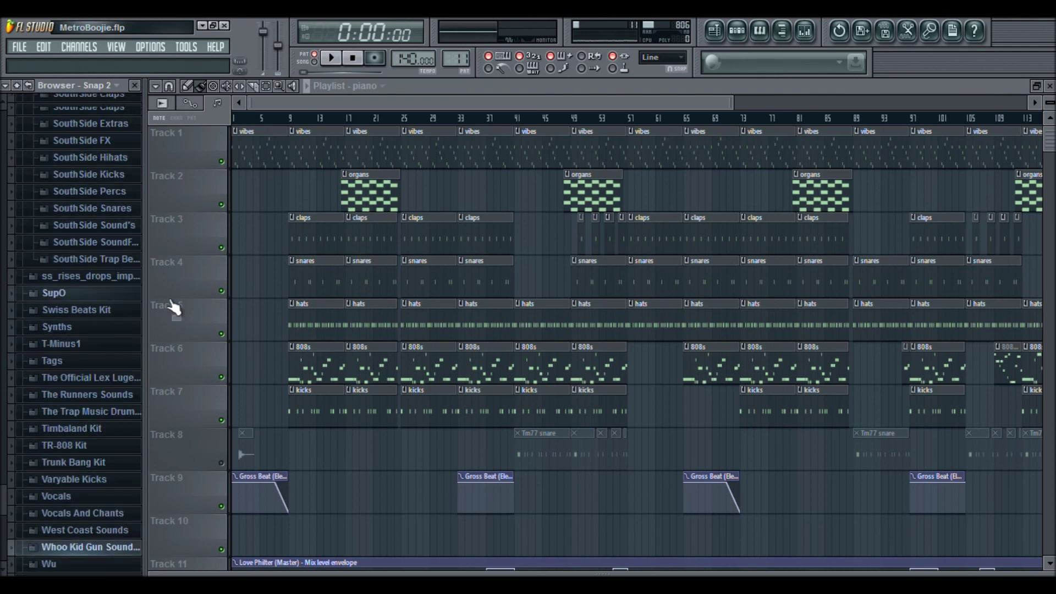
pyautogui.scroll(5, 104, 236)
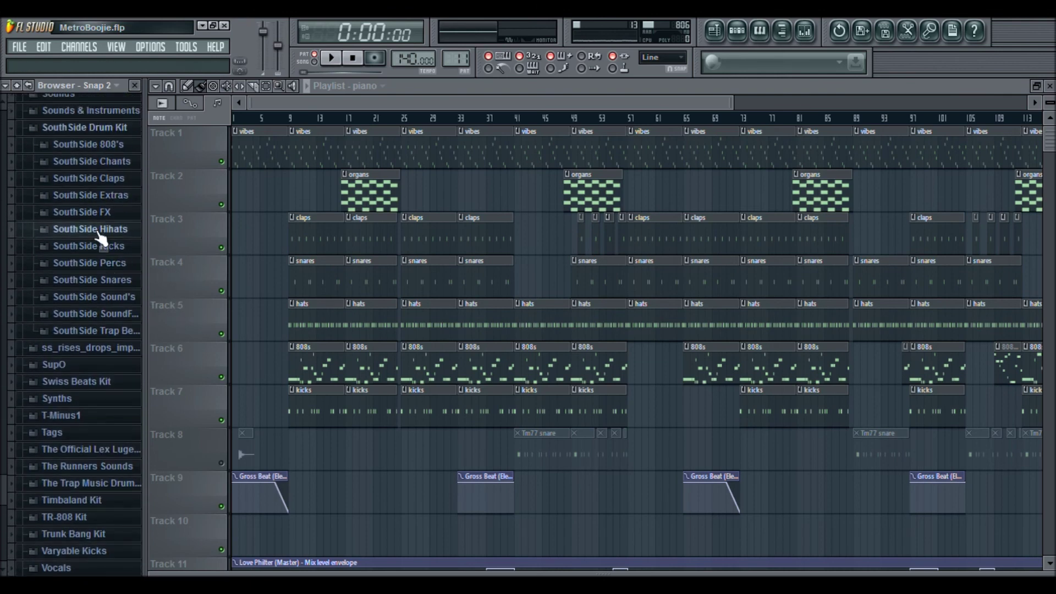
pyautogui.click(95, 320)
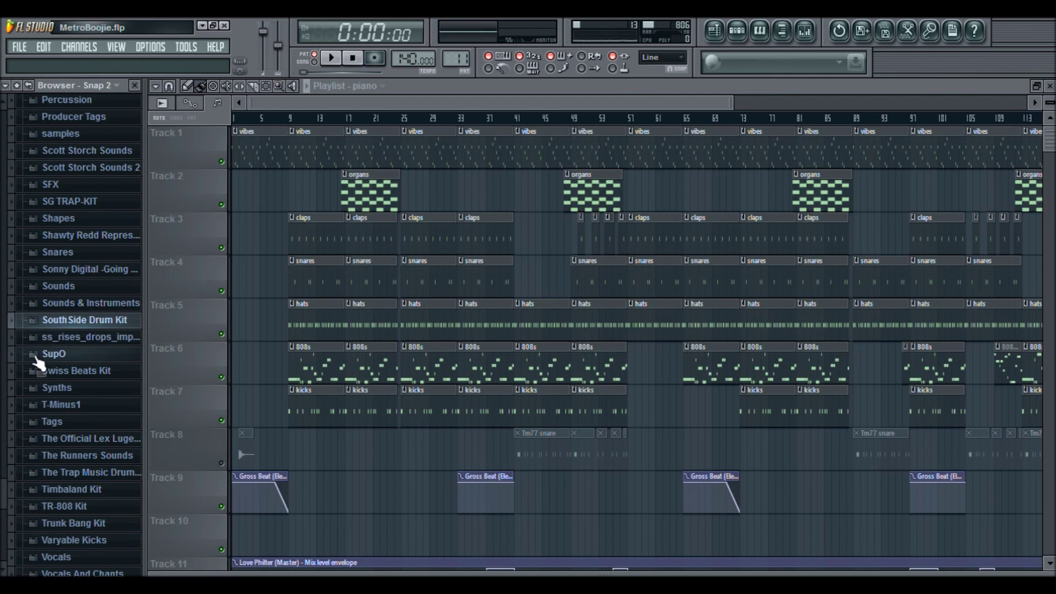
pyautogui.scroll(9, 74, 308)
pyautogui.scroll(7, 73, 301)
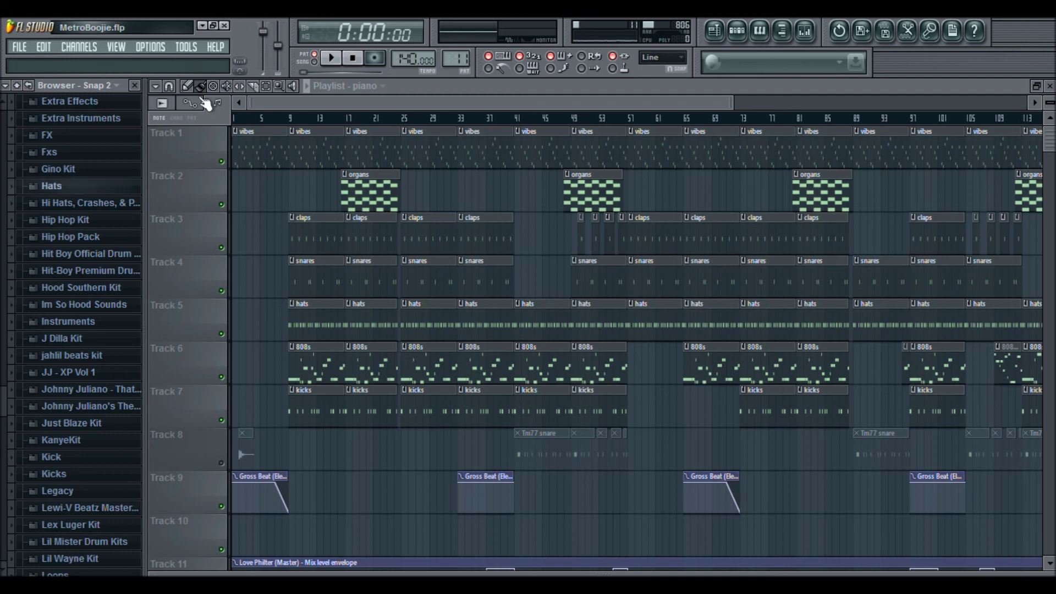
# Switch playback to song mode and unmute Track 8 with the Tm77 snare clips in the playlist.
pyautogui.click(314, 62)
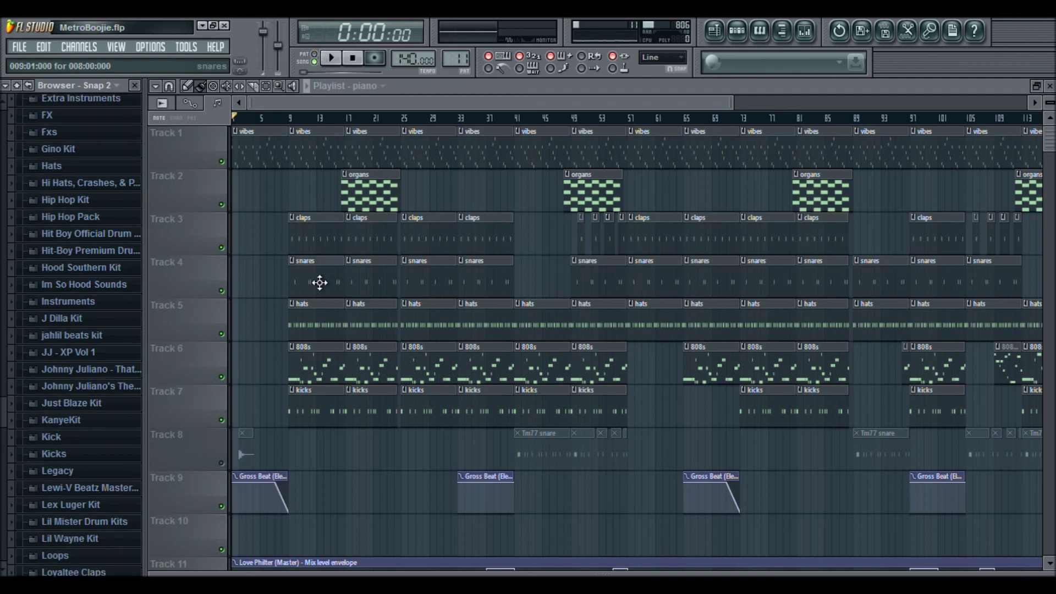
pyautogui.click(246, 433)
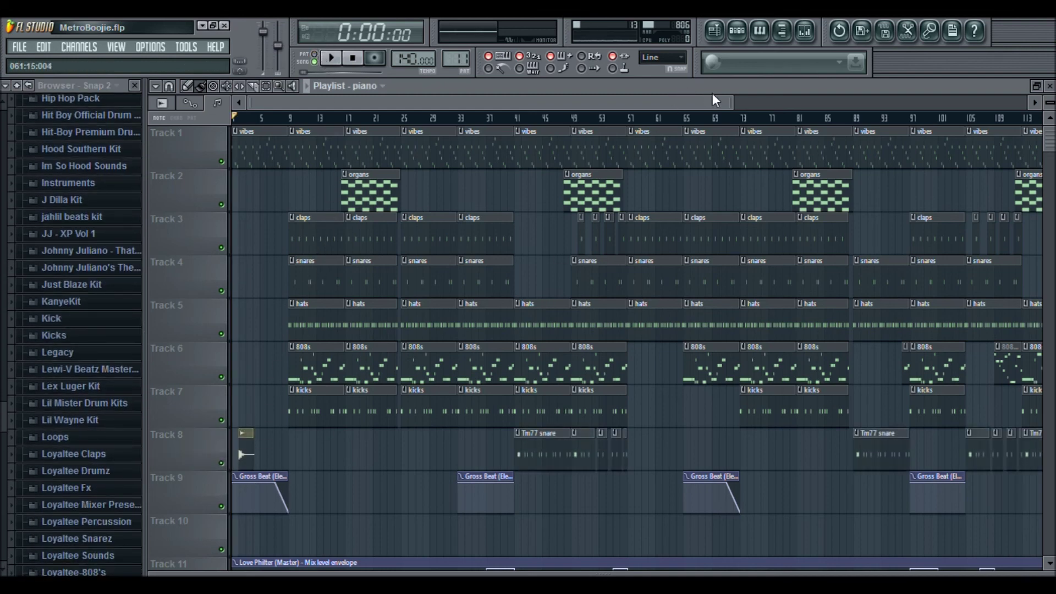
# Look over the full playlist arrangement, including the Gross Beat and Love Philter automation clips on Tracks 9 to 14.
pyautogui.moveTo(733, 103); pyautogui.dragTo(910, 105)
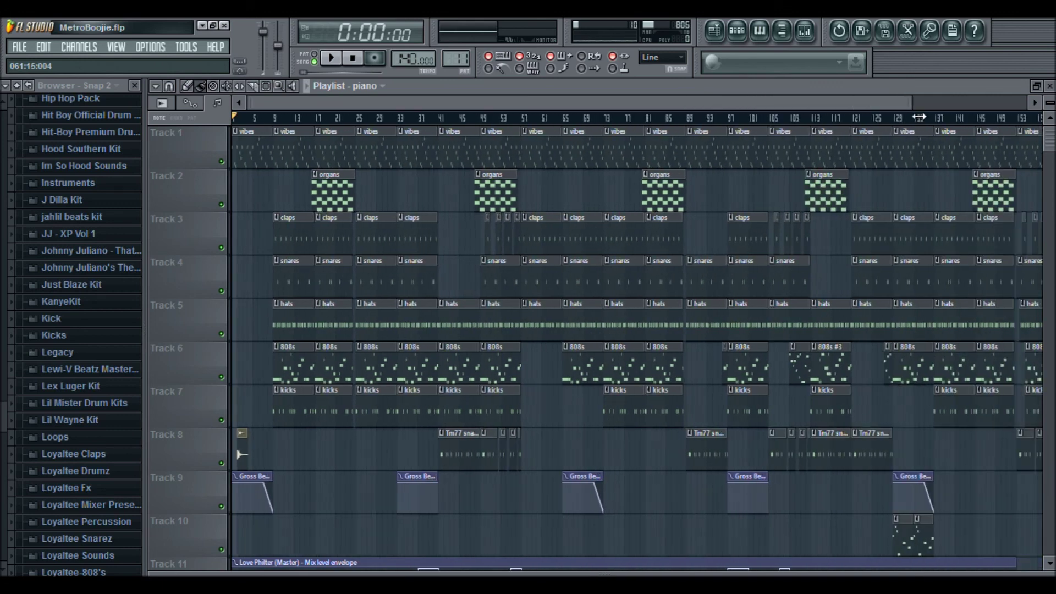
pyautogui.scroll(-5, 578, 282)
pyautogui.scroll(3, 718, 298)
pyautogui.scroll(-3, 718, 297)
pyautogui.moveTo(607, 108); pyautogui.dragTo(583, 131)
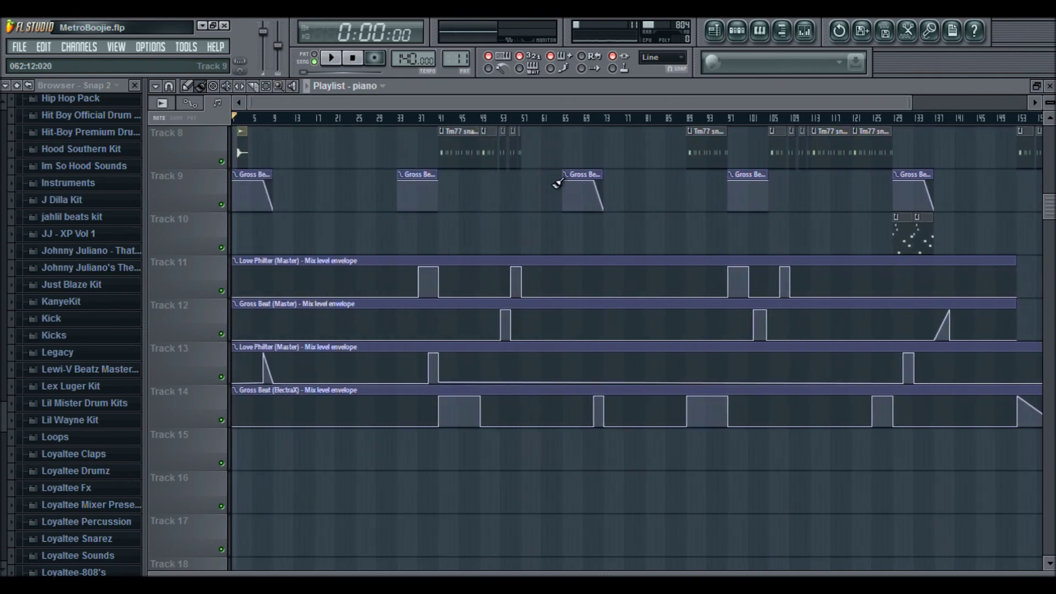
pyautogui.scroll(7, 544, 253)
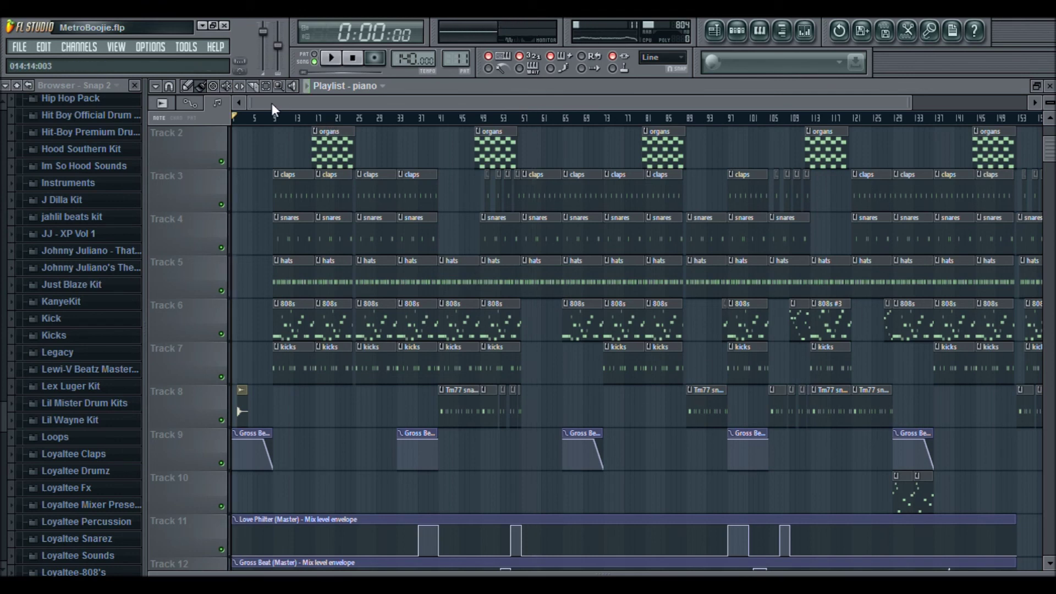
pyautogui.moveTo(257, 115)
pyautogui.mouseDown()
pyautogui.moveTo(357, 104)
pyautogui.moveTo(261, 94)
pyautogui.moveTo(258, 109)
pyautogui.mouseUp()
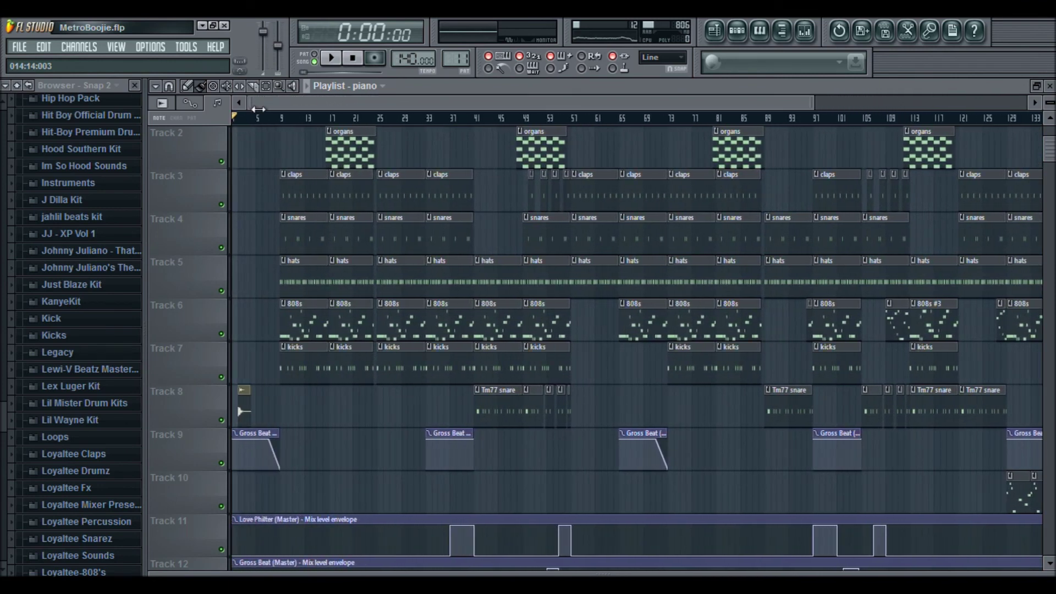